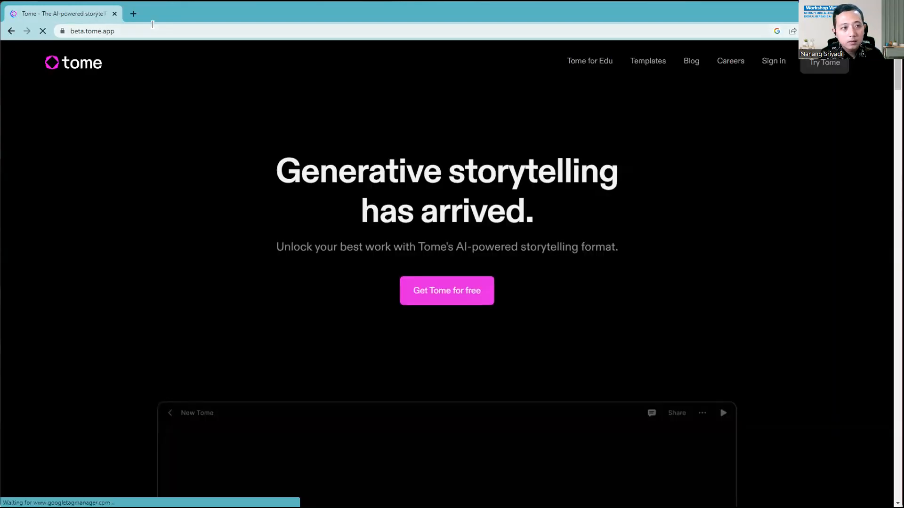
- Examine the Tome homepage's Cloudhop demo and its sections on AI assistance, content types and design
click(155, 31)
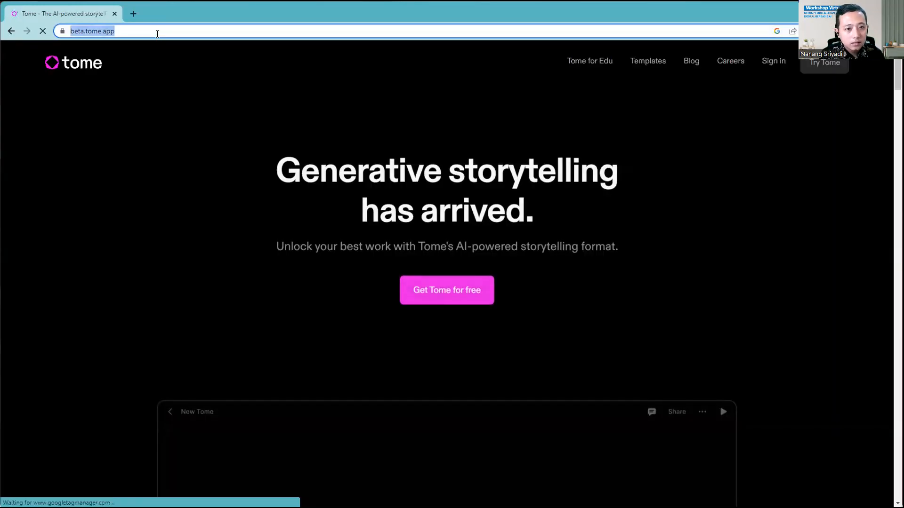
click(799, 174)
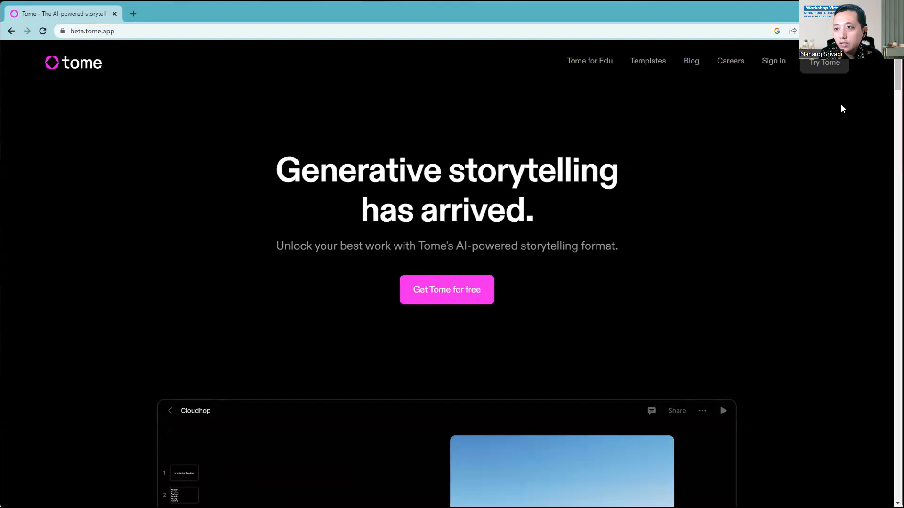
scroll(447, 283, down, 5)
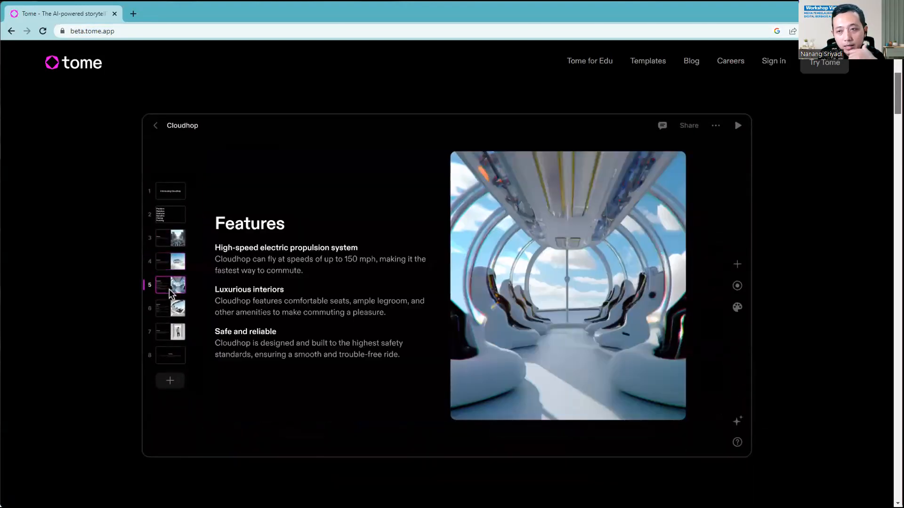
scroll(447, 283, down, 3)
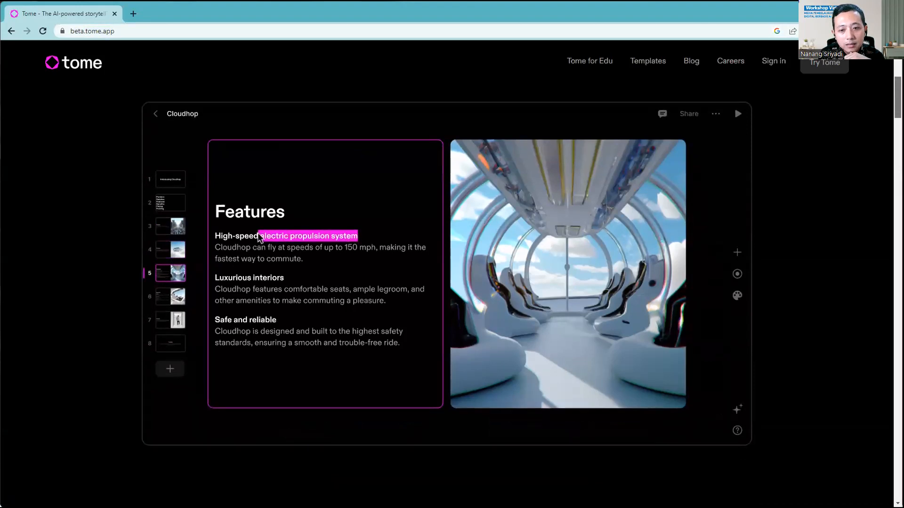
scroll(447, 282, down, 3)
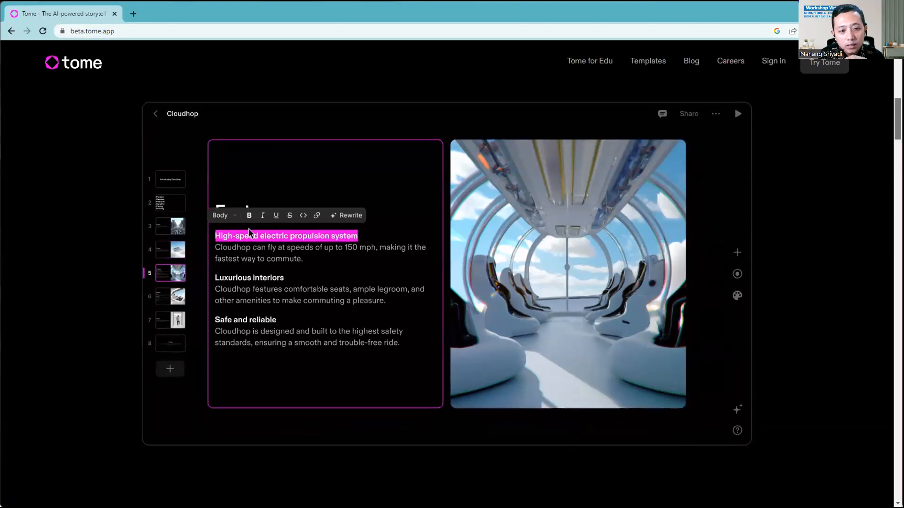
scroll(448, 283, down, 5)
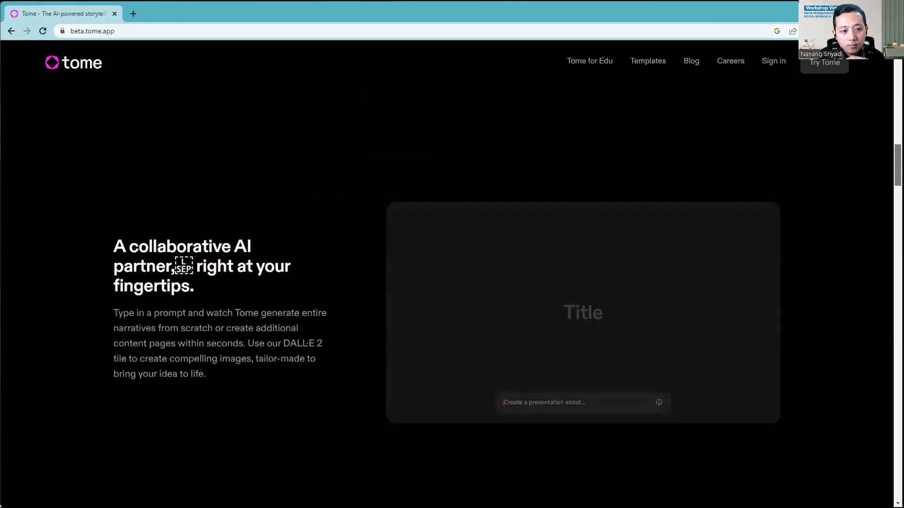
scroll(447, 282, down, 2)
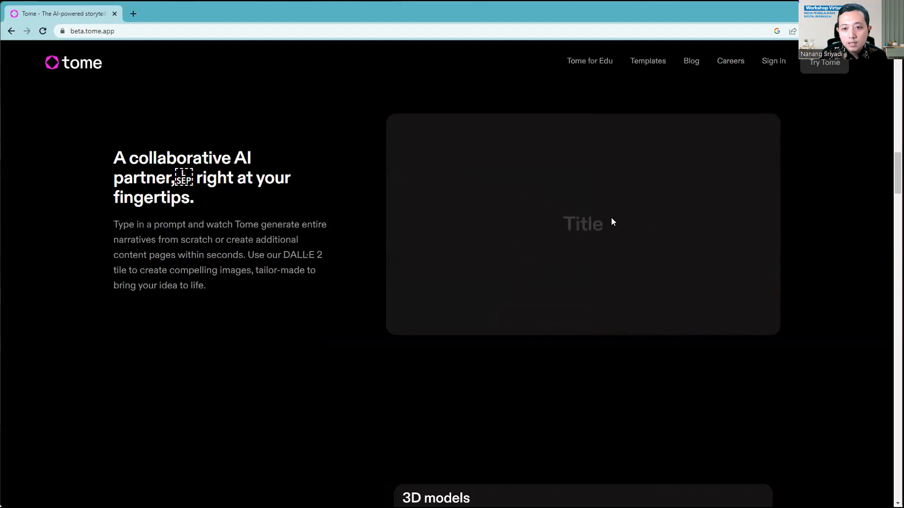
scroll(613, 227, down, 5)
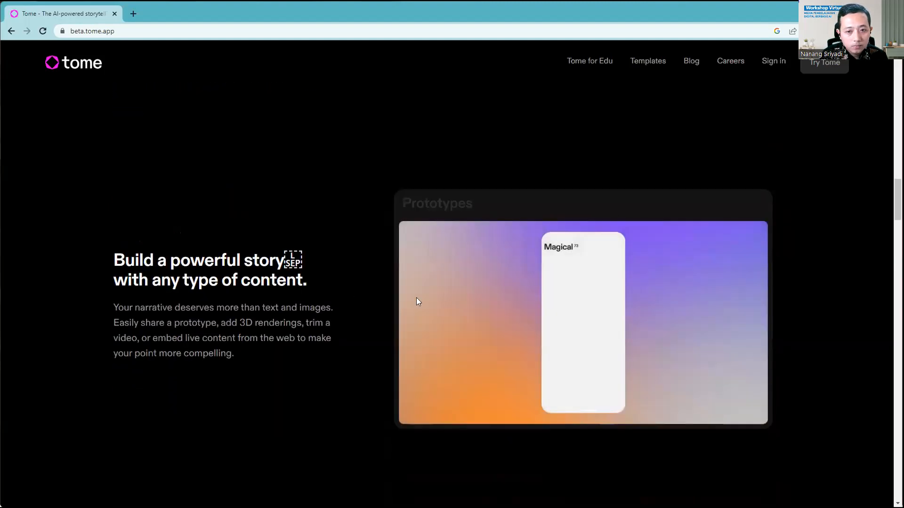
scroll(290, 287, down, 1)
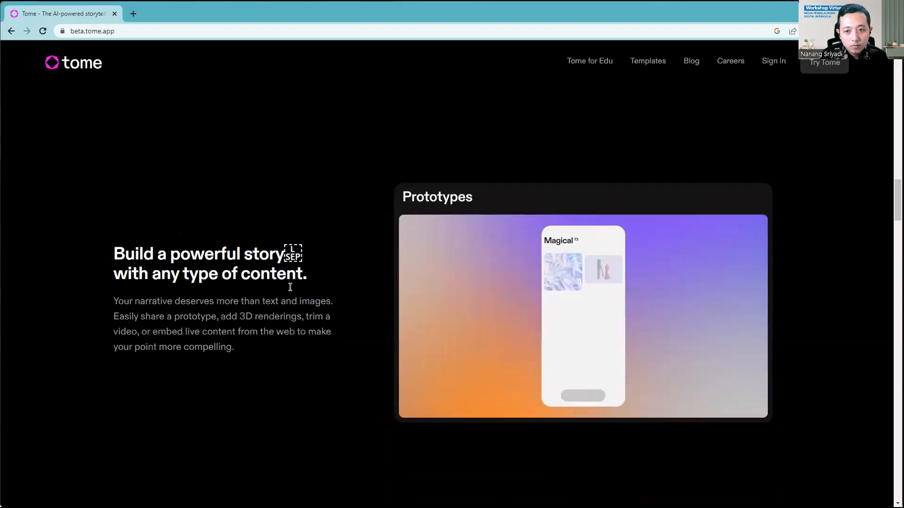
scroll(573, 228, down, 10)
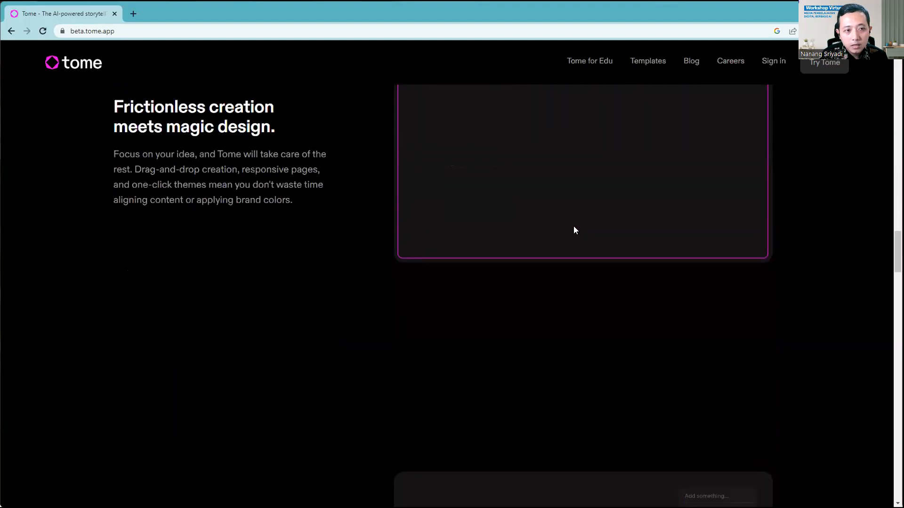
scroll(573, 229, up, 2)
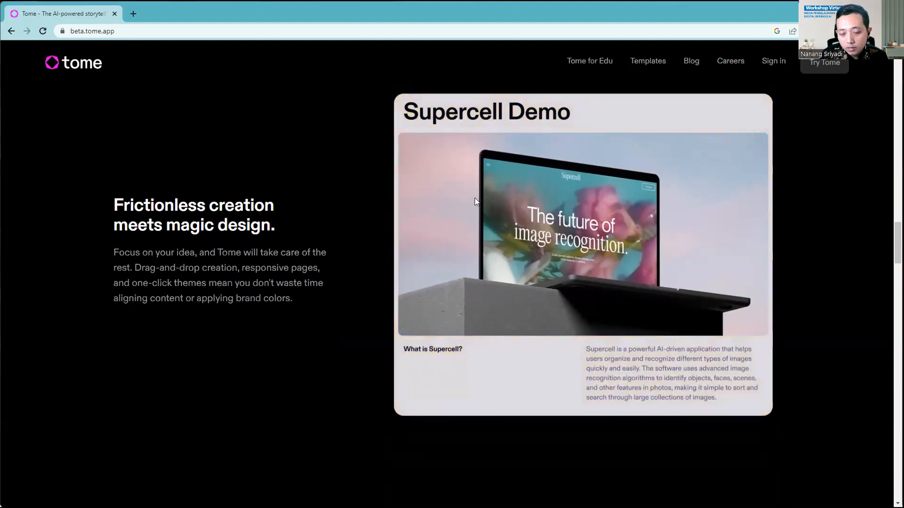
scroll(572, 237, down, 5)
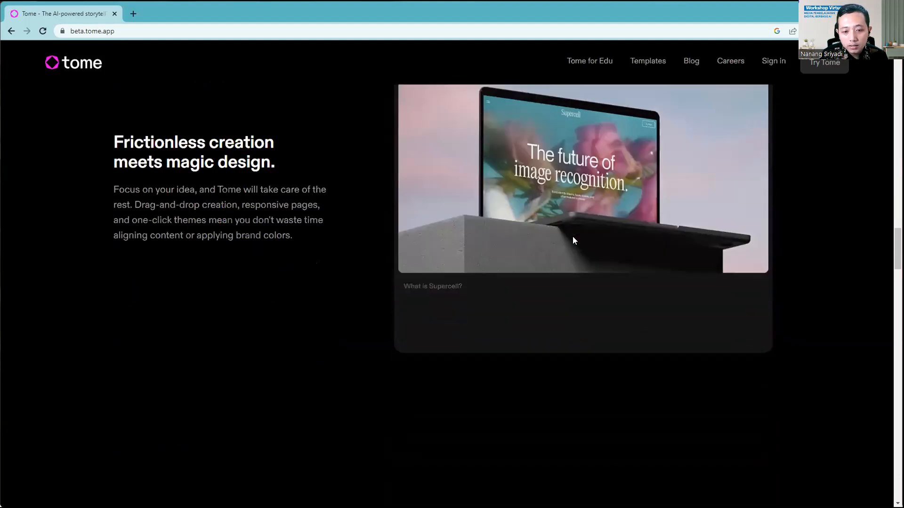
scroll(572, 237, down, 2)
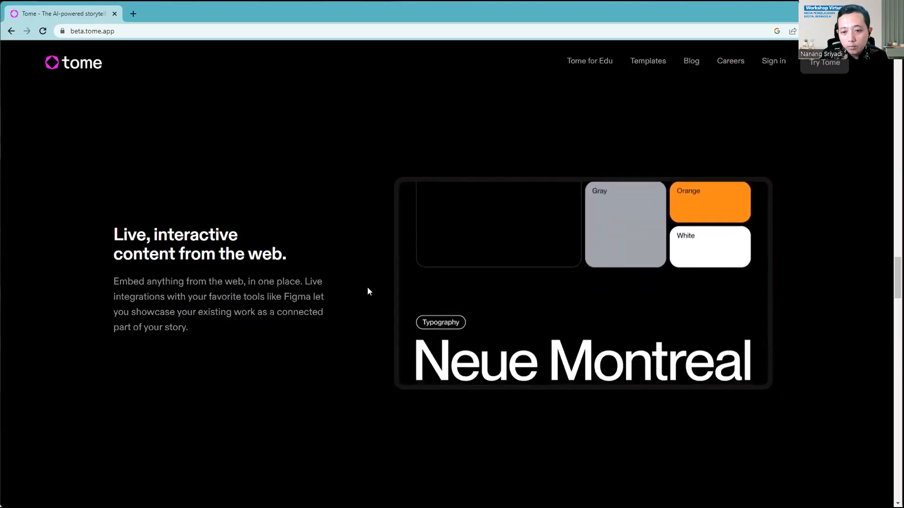
- Review the homepage sections on live web content, video narration, easy sharing, mobile use and use cases
scroll(333, 290, down, 4)
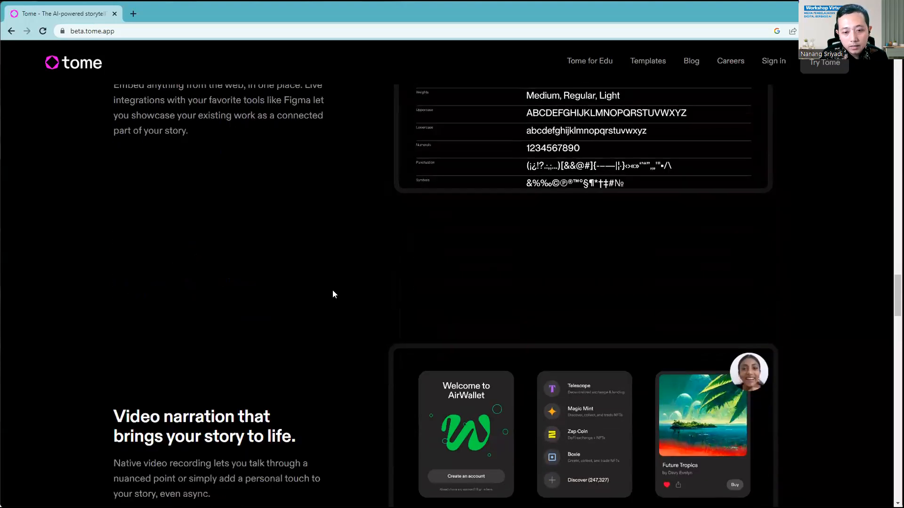
scroll(332, 294, down, 3)
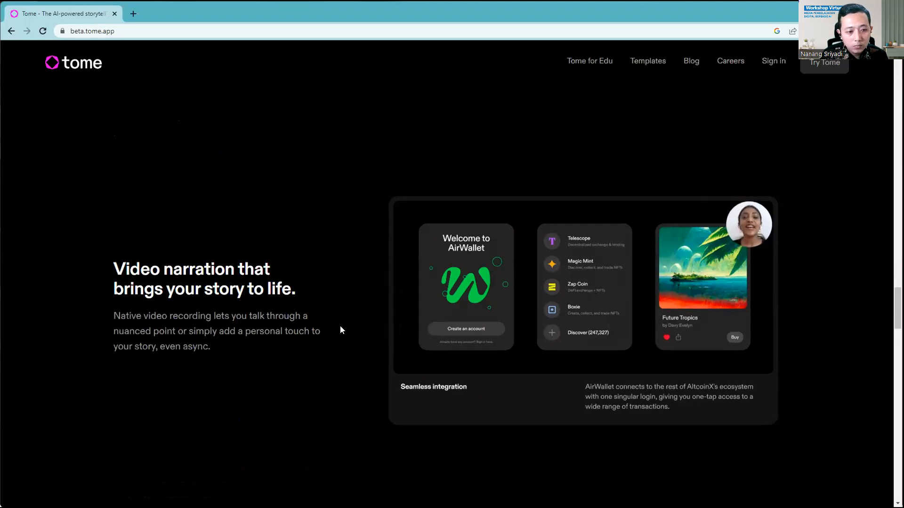
scroll(407, 325, down, 4)
scroll(407, 326, down, 3)
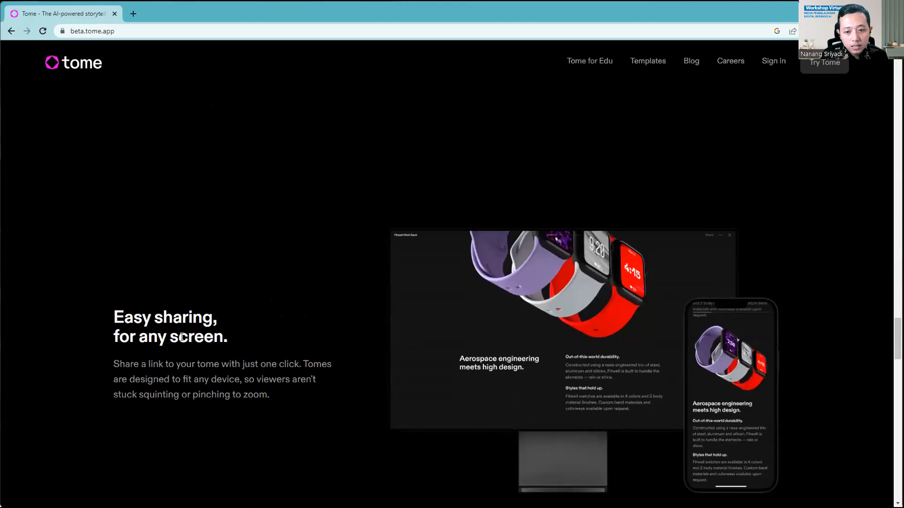
scroll(222, 336, down, 2)
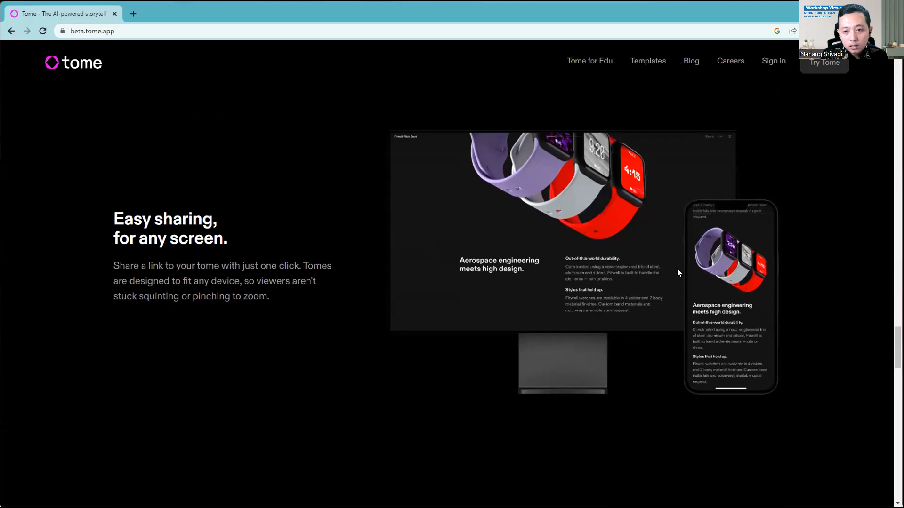
scroll(695, 268, down, 5)
scroll(695, 268, up, 4)
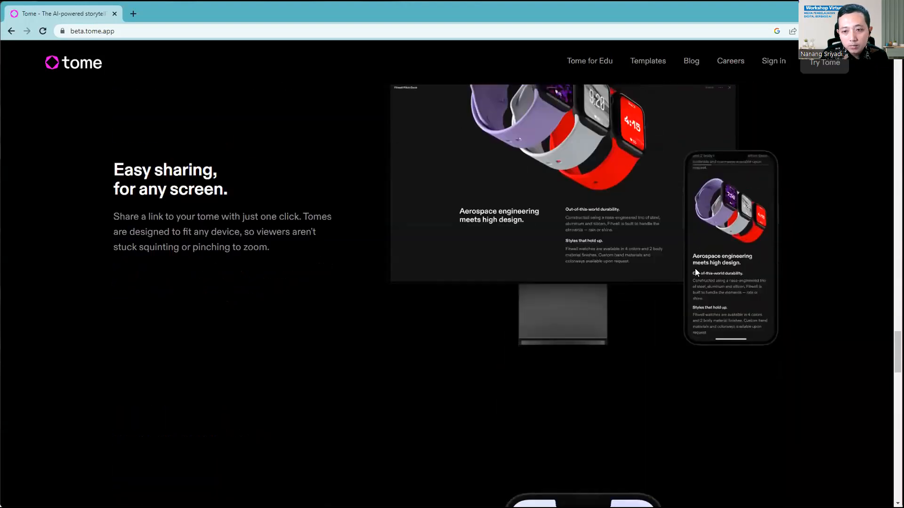
scroll(695, 272, up, 1)
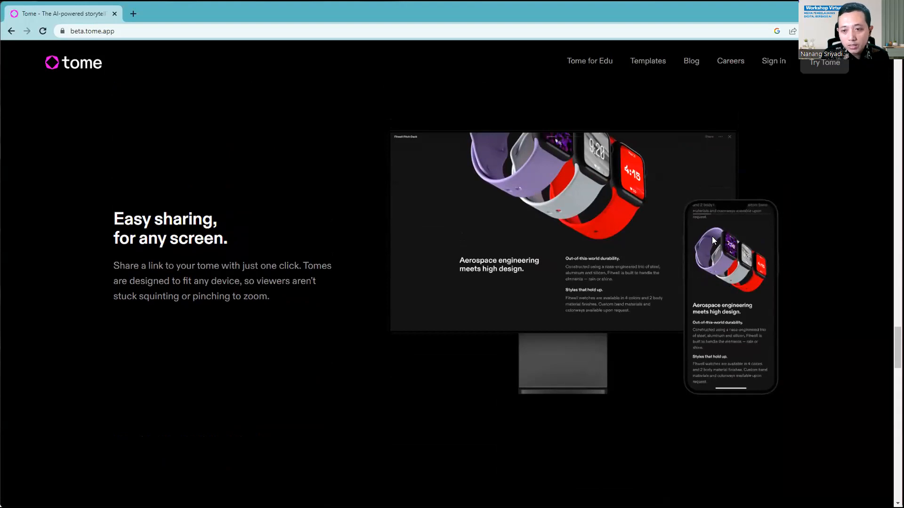
scroll(632, 360, down, 7)
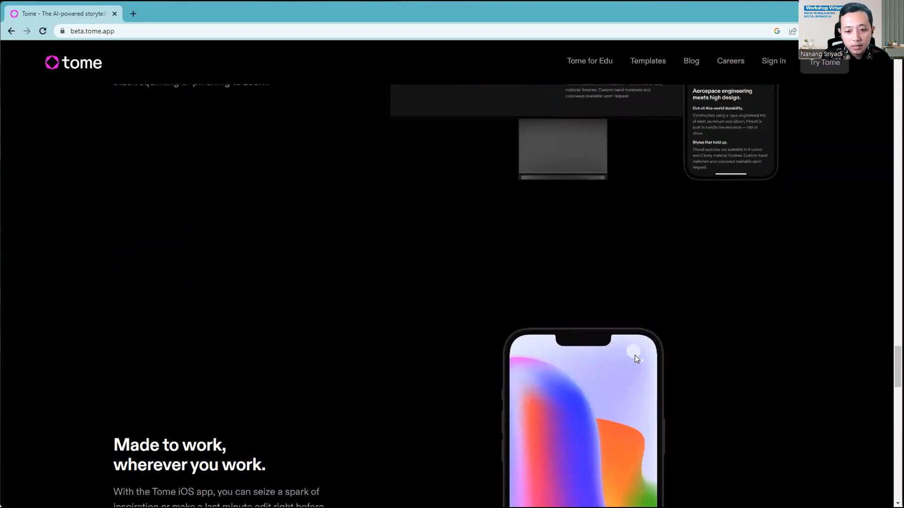
scroll(334, 336, down, 2)
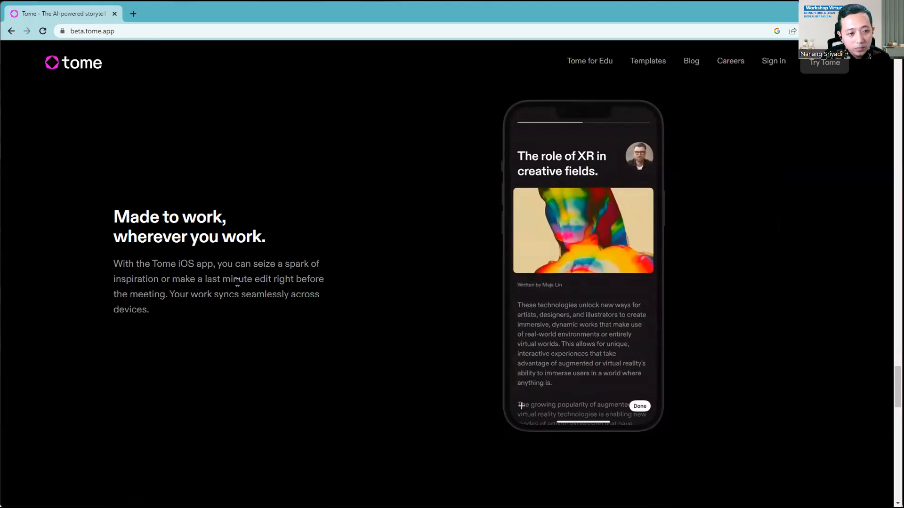
scroll(382, 296, down, 8)
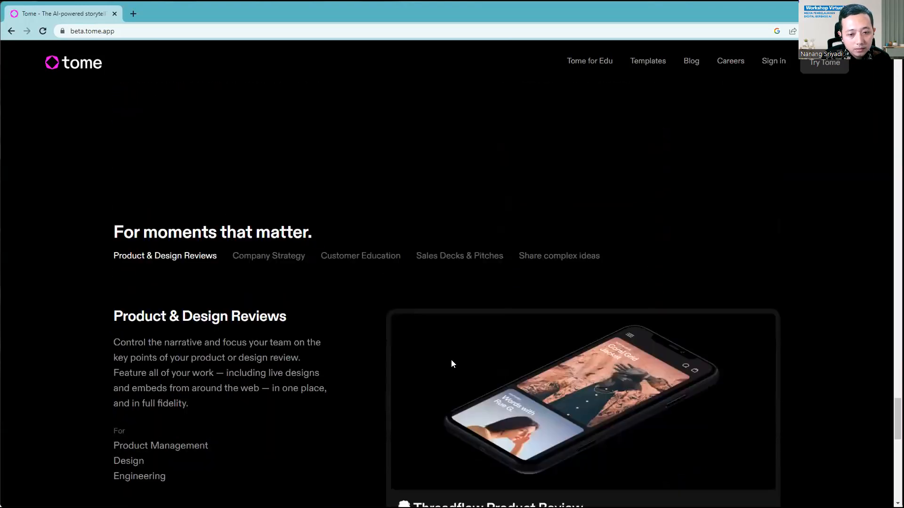
scroll(451, 361, down, 4)
scroll(612, 390, up, 13)
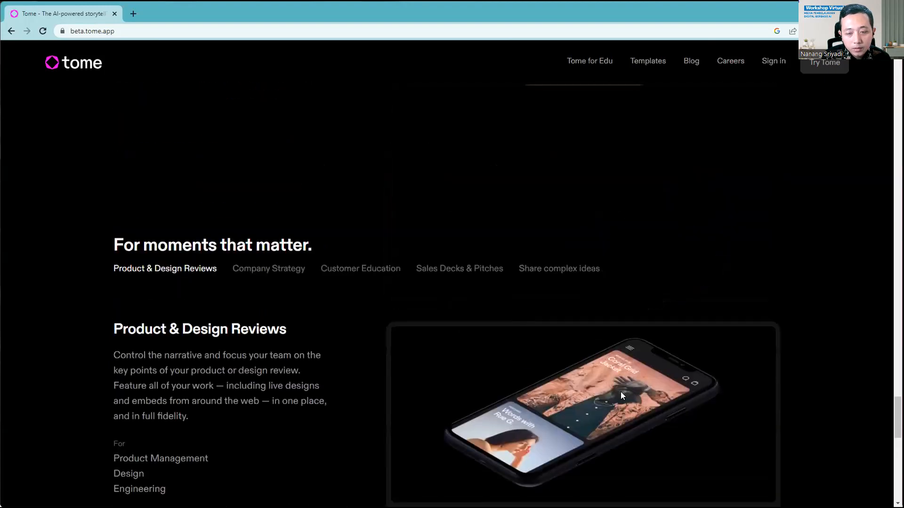
scroll(622, 392, up, 20)
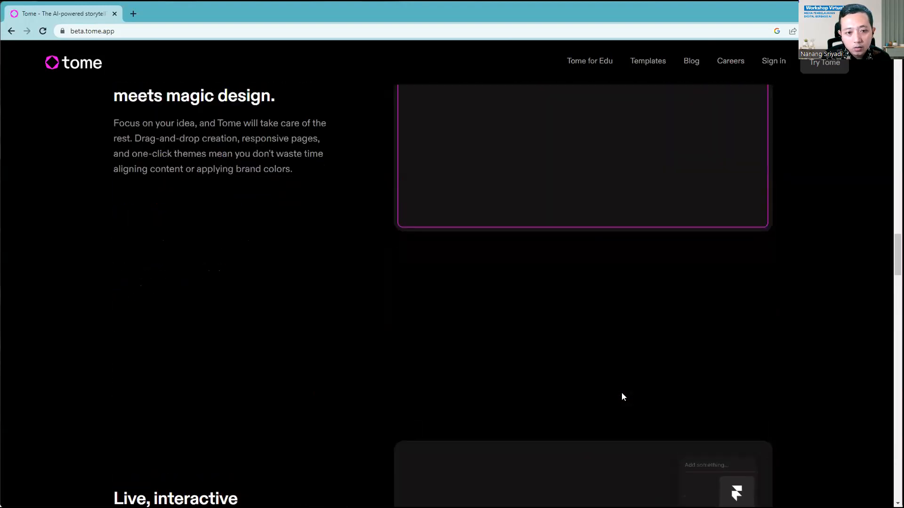
scroll(621, 393, up, 15)
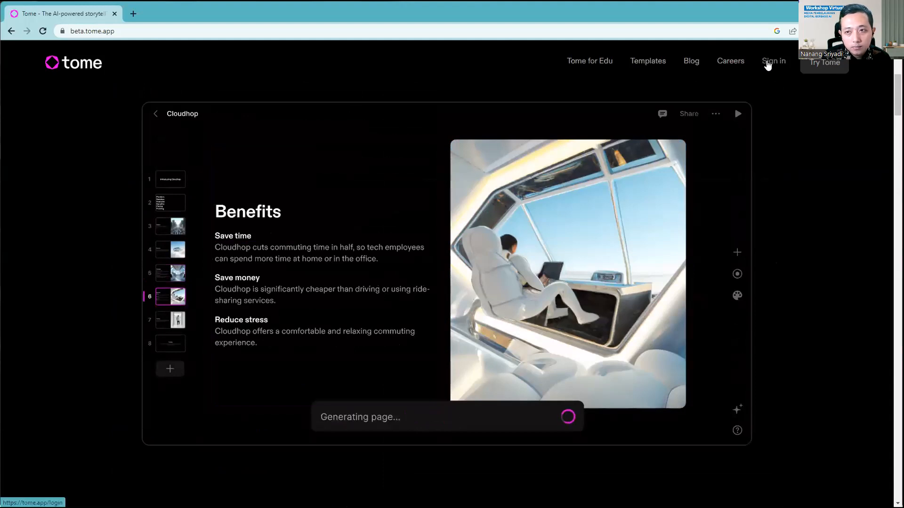
click(768, 66)
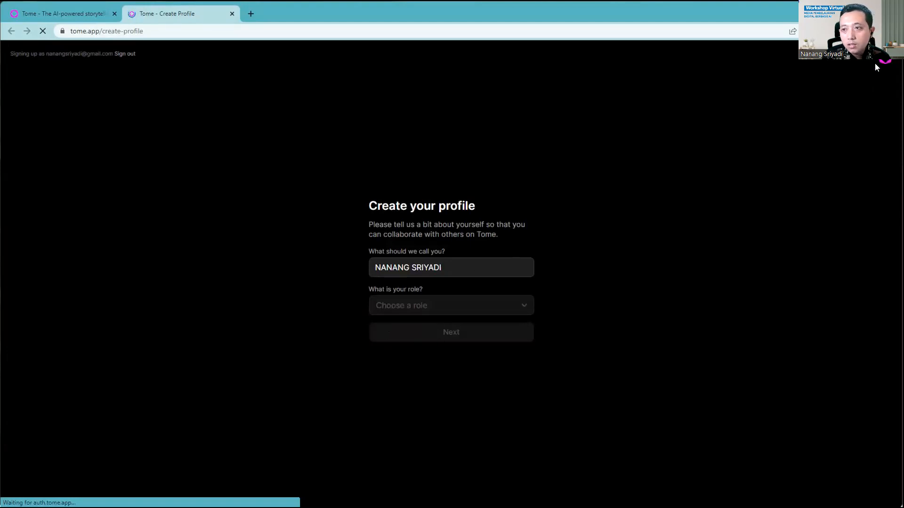
drag(445, 267, 340, 269)
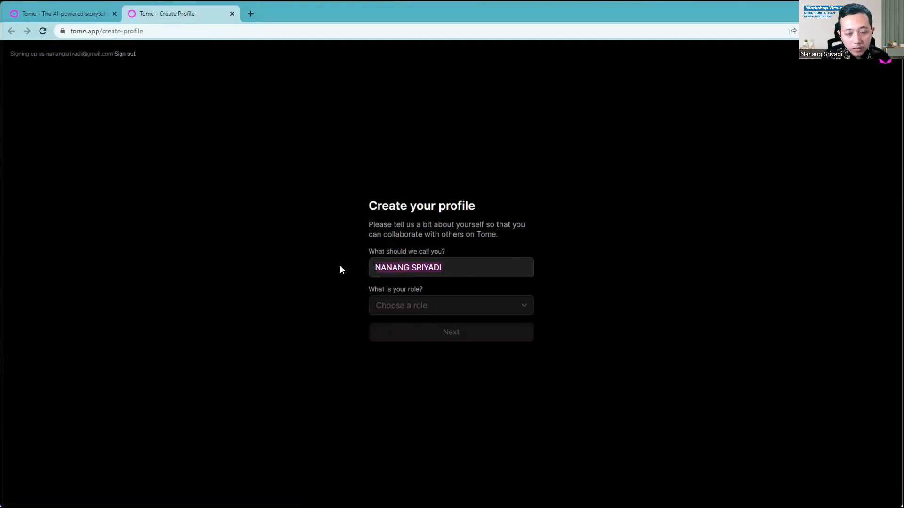
click(465, 298)
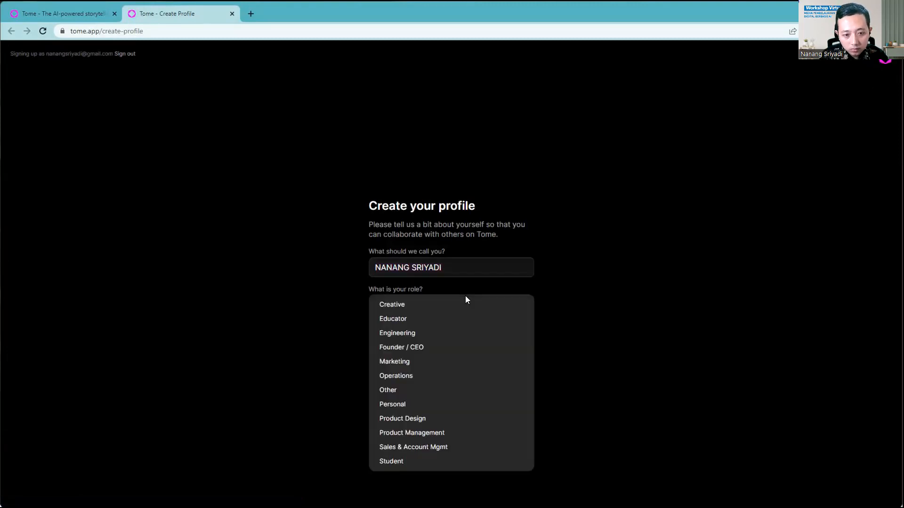
click(640, 226)
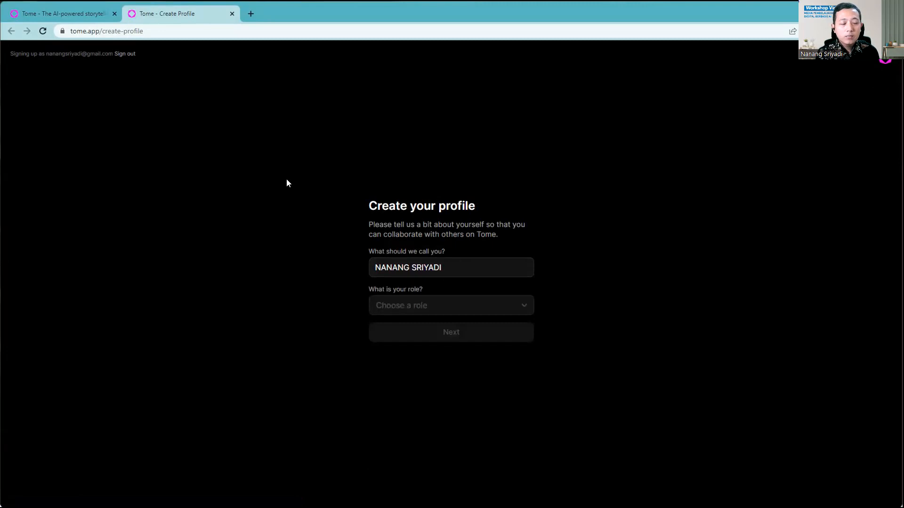
click(124, 55)
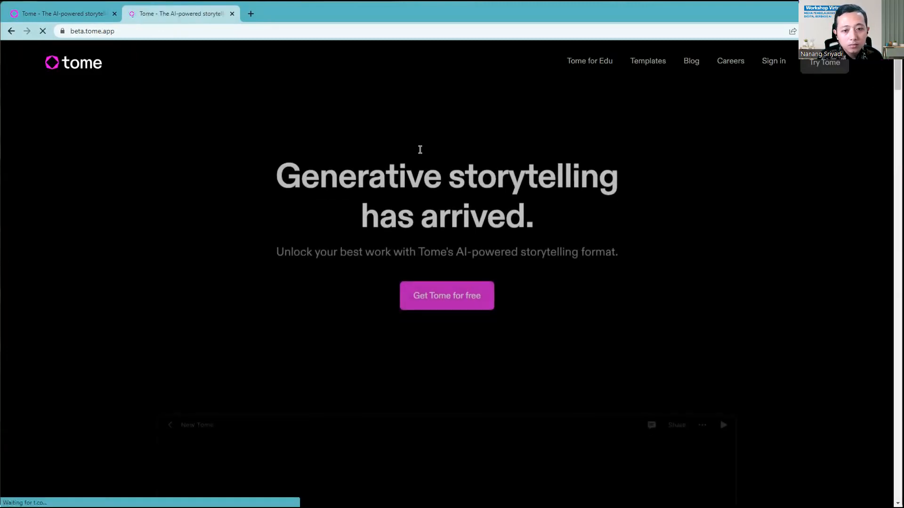
- Open the Tome sign-in page, close the duplicate homepage tab, and sign in with Google using the personal Gmail account
click(770, 60)
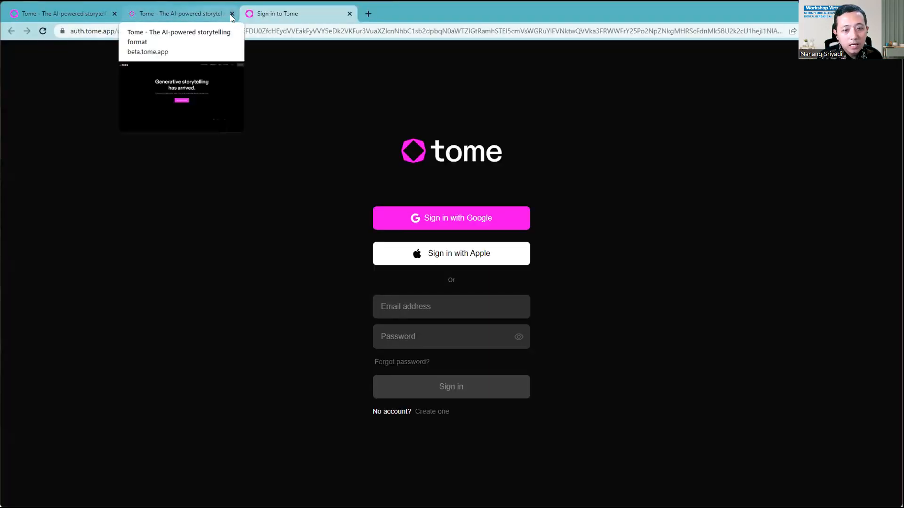
click(232, 14)
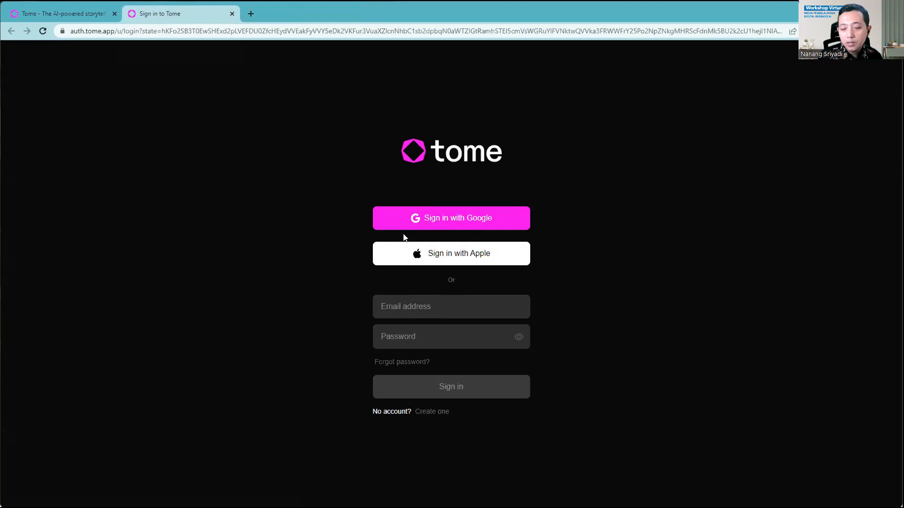
click(458, 223)
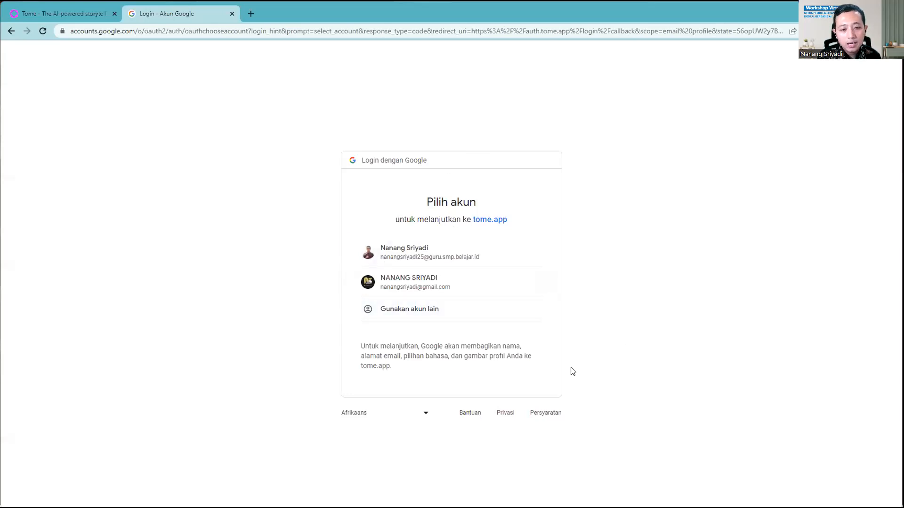
click(436, 283)
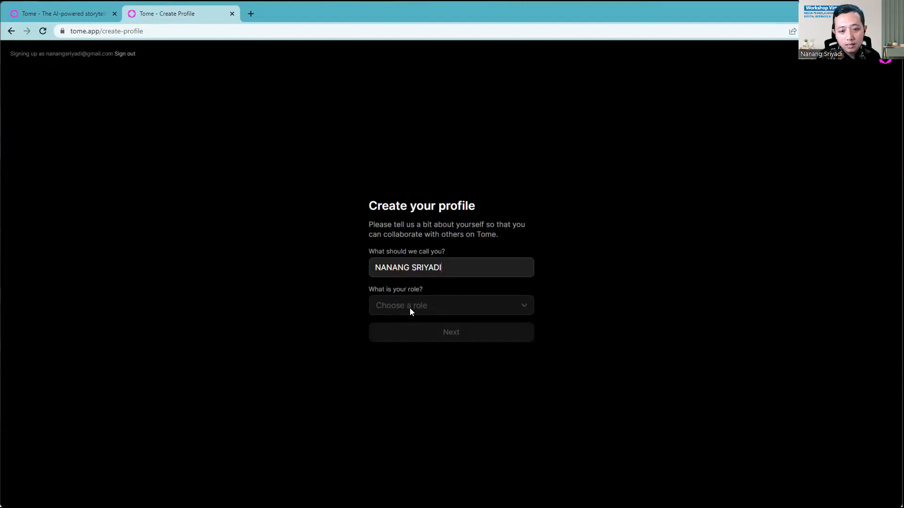
- Set the profile role to Educator and proceed to the workspace setup
click(438, 304)
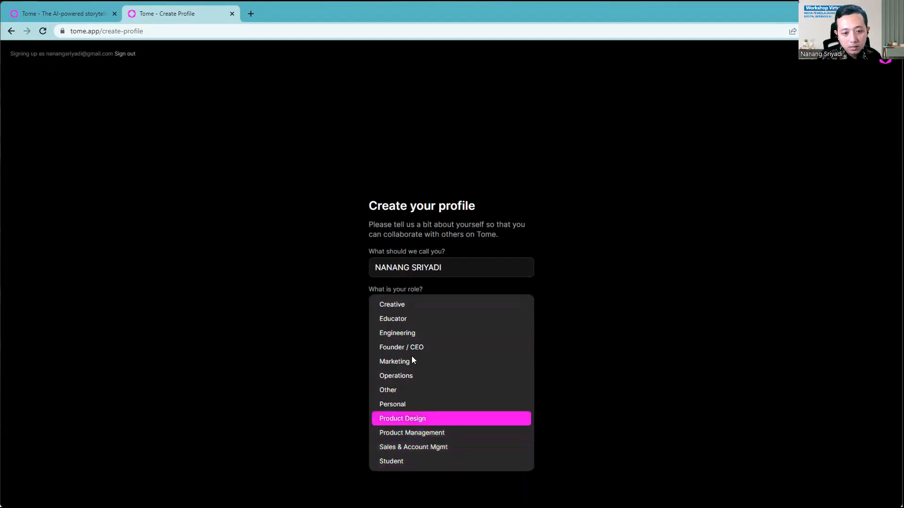
click(402, 319)
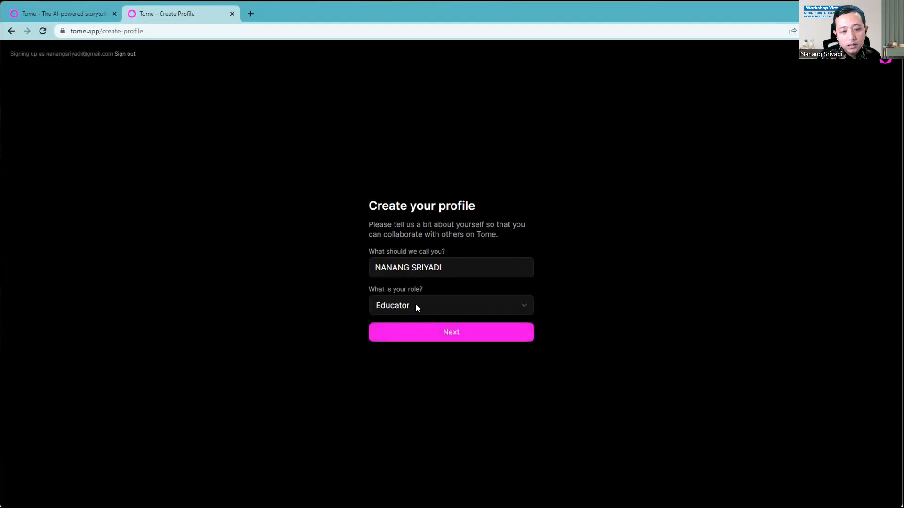
click(445, 332)
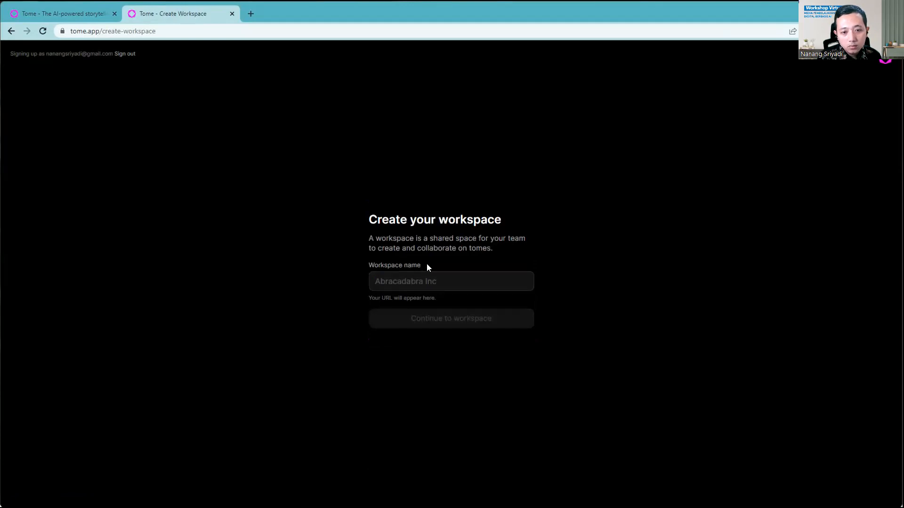
- Create a workspace named SMP and continue past the referral offer without copying the link
click(424, 277)
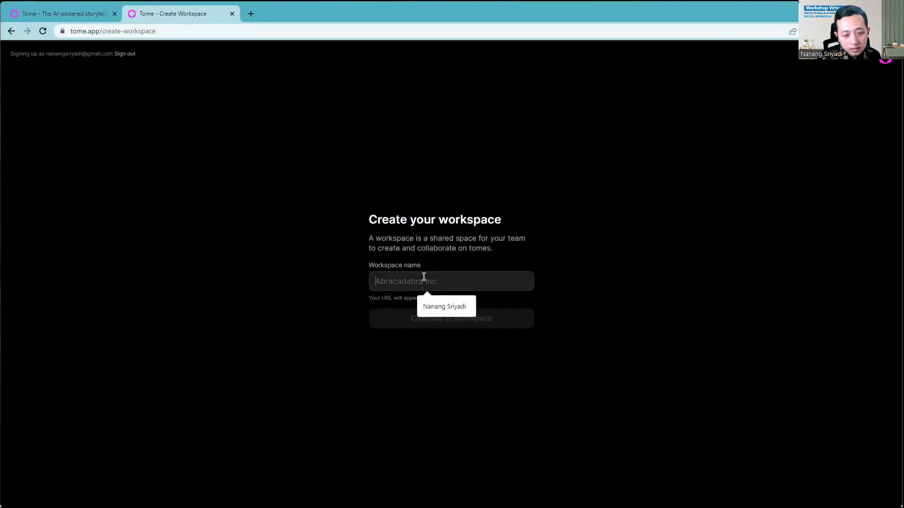
text(S)
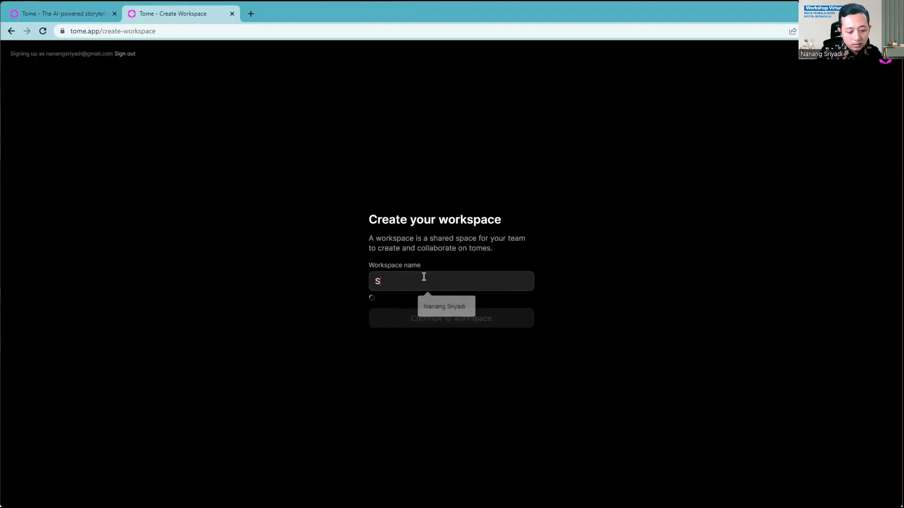
text(MP)
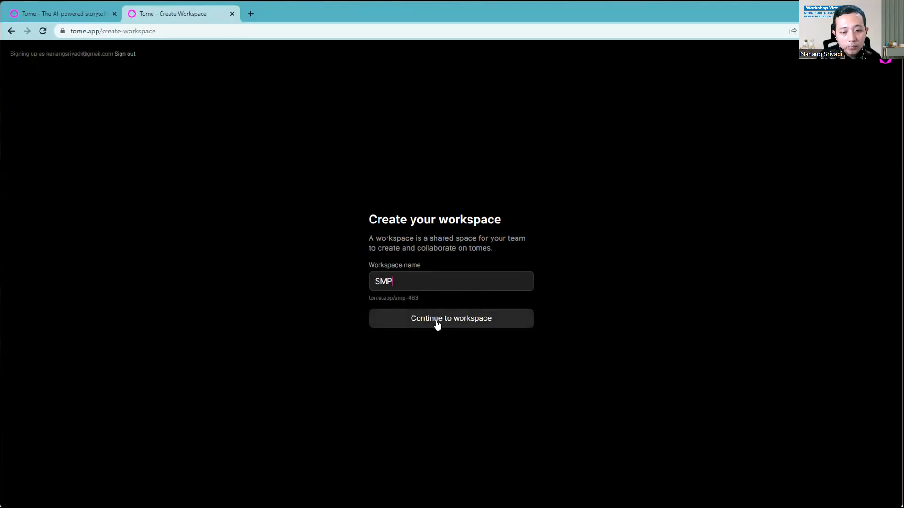
click(437, 324)
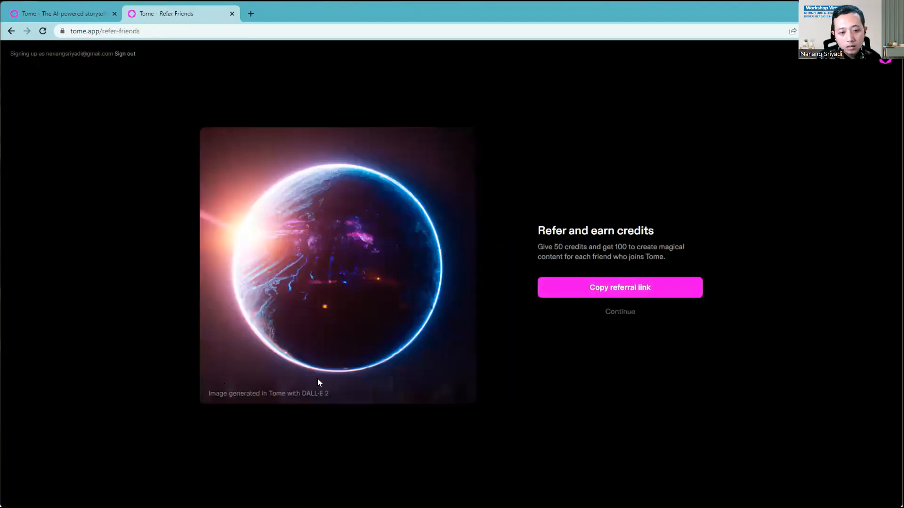
click(620, 312)
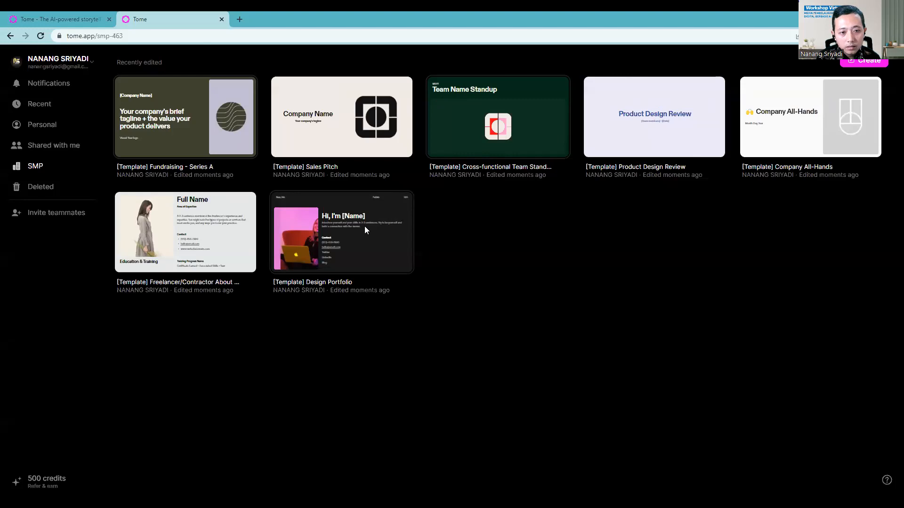
- Look through the pages of the Cross-functional Team Standup template, including agenda, priorities, event photos and updates, and return to the workspace
click(480, 139)
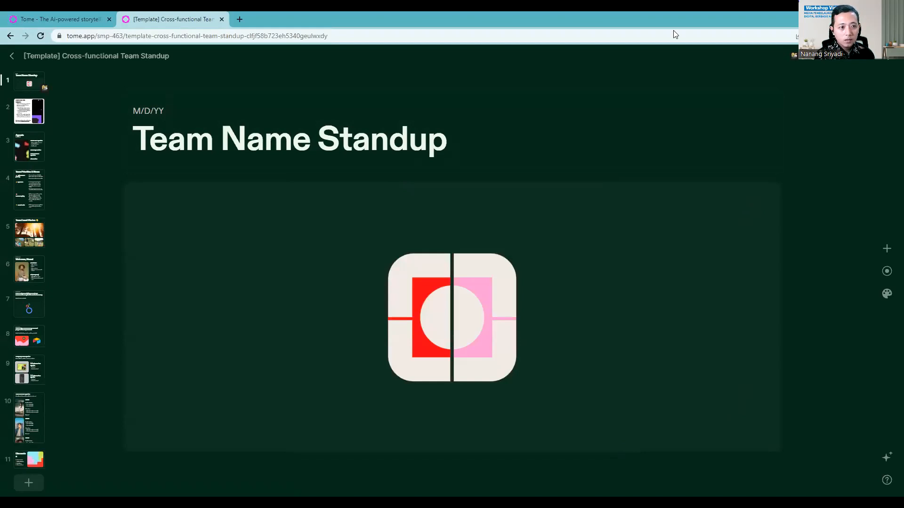
click(24, 149)
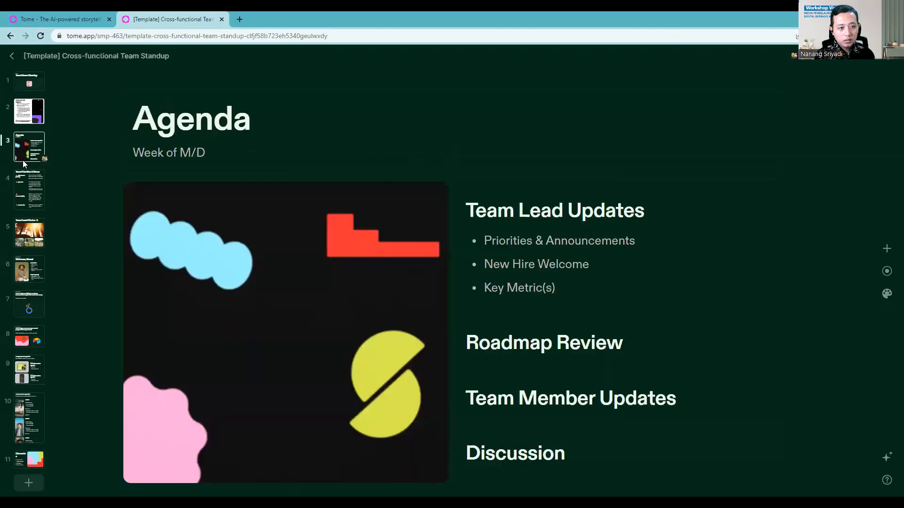
click(25, 186)
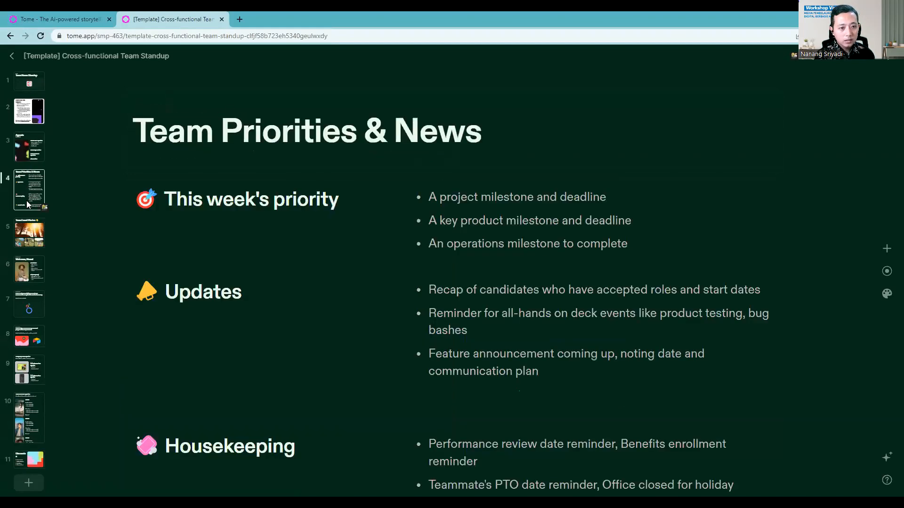
click(31, 245)
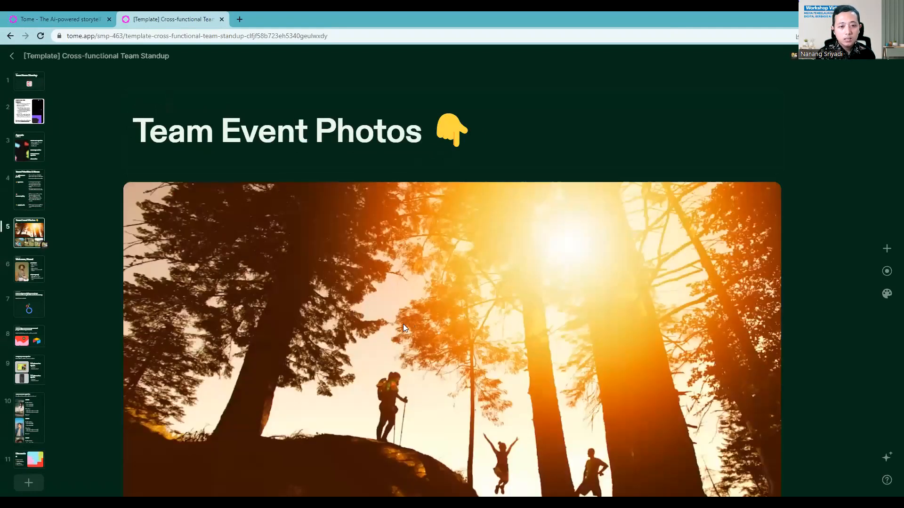
scroll(403, 324, down, 6)
scroll(232, 297, up, 5)
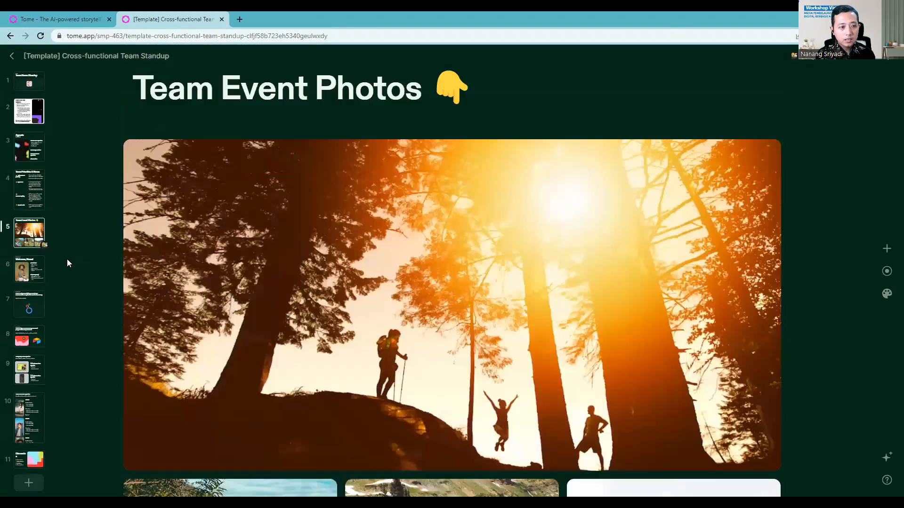
click(27, 311)
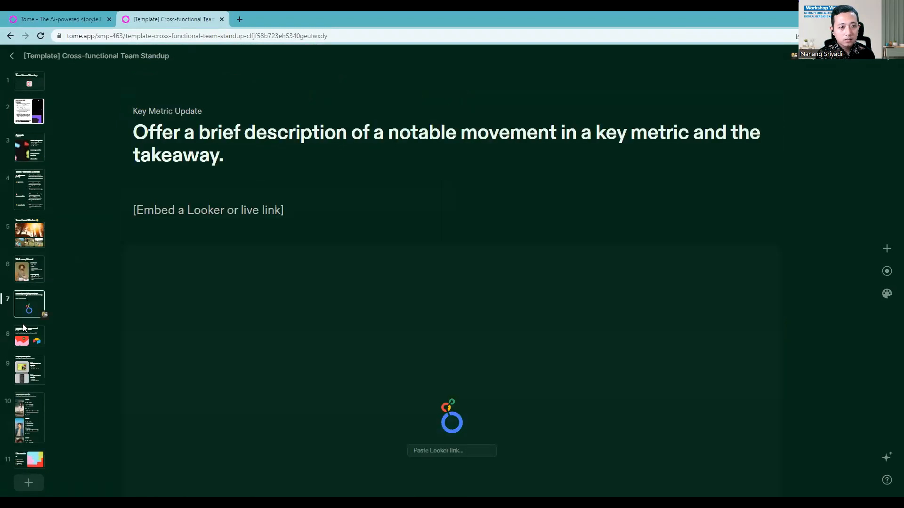
click(22, 337)
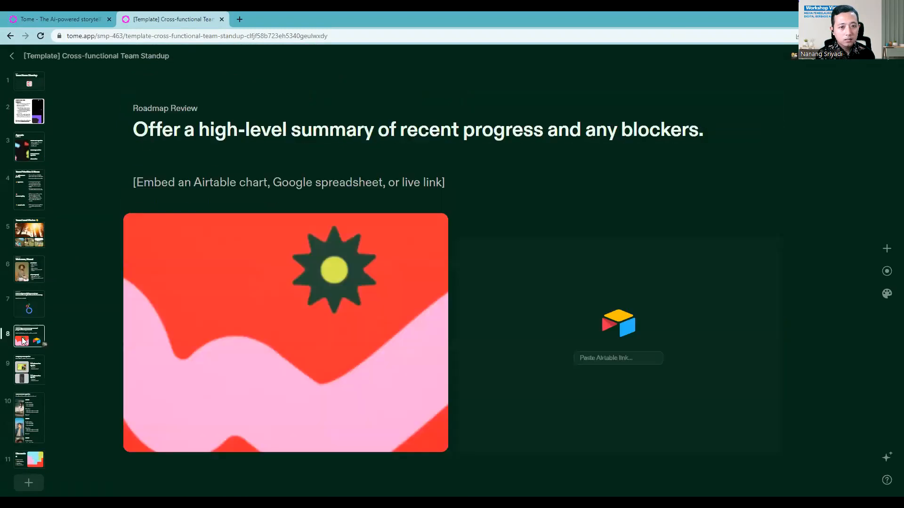
click(28, 374)
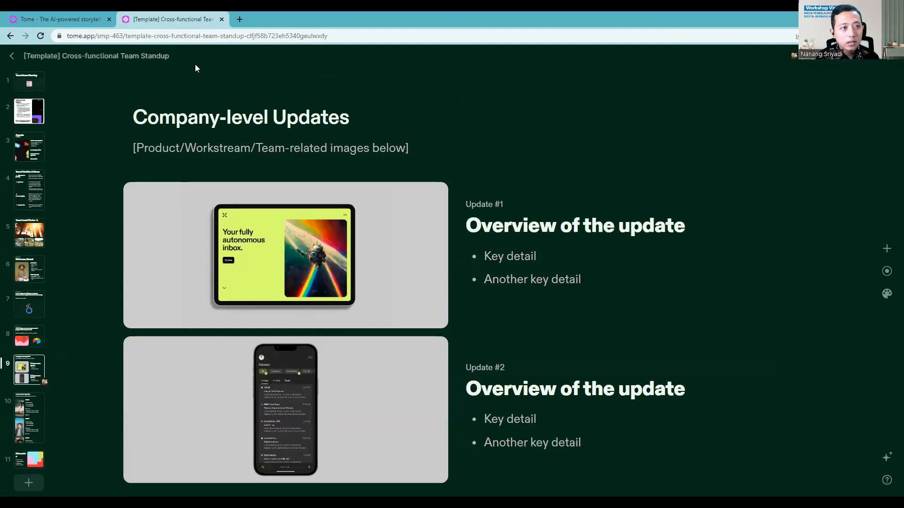
click(12, 56)
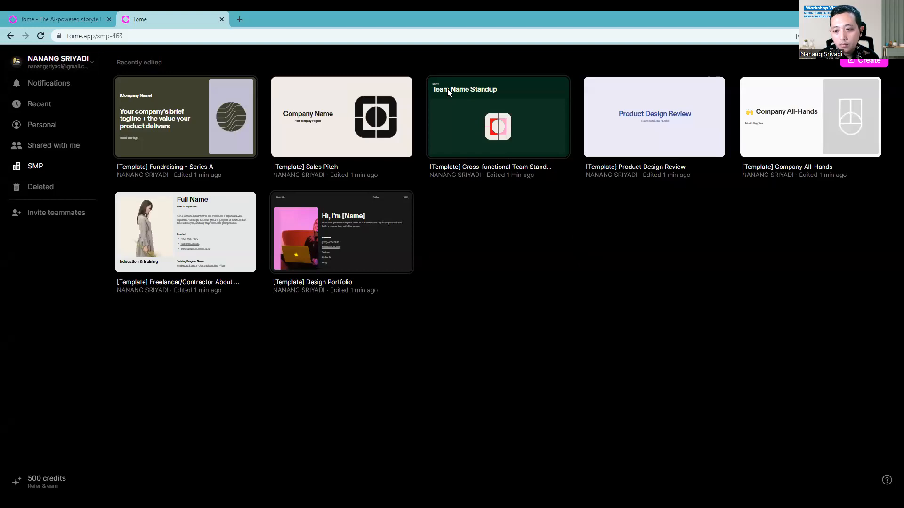
- Create a new blank tome and bring up the AI assistant's command list
click(853, 62)
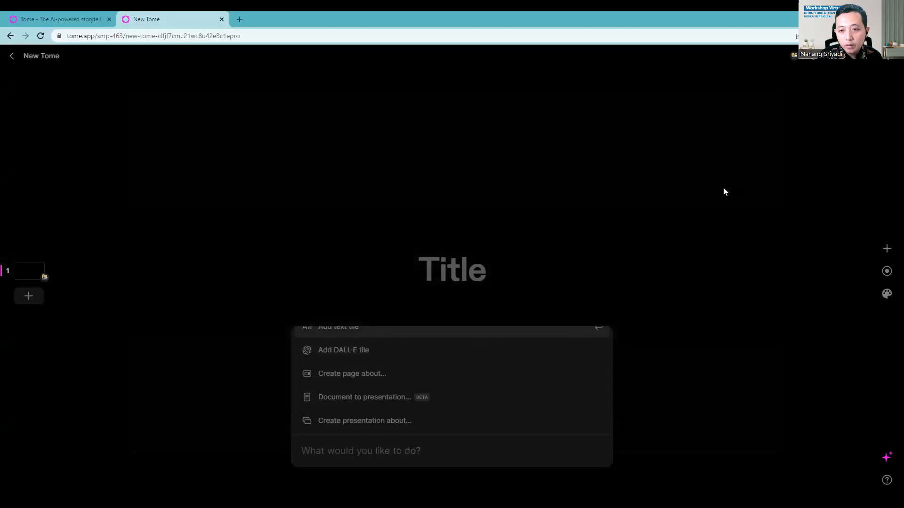
click(623, 175)
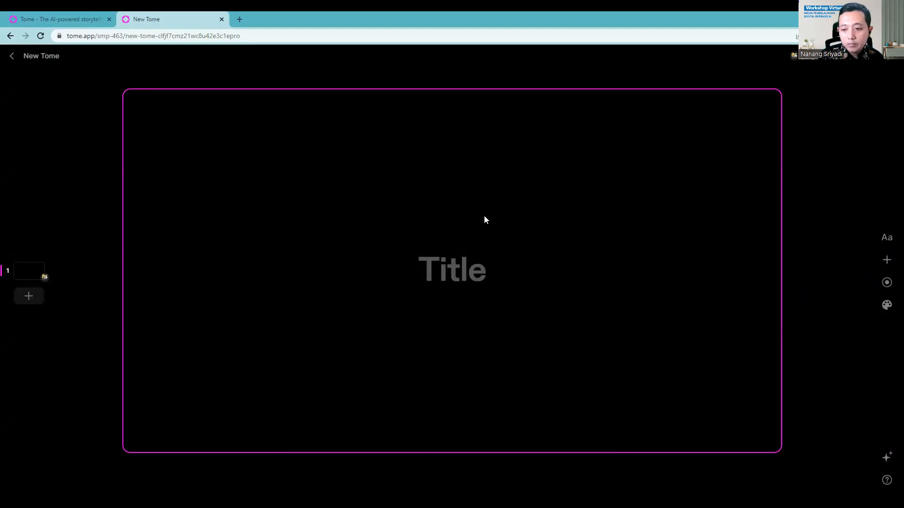
click(428, 466)
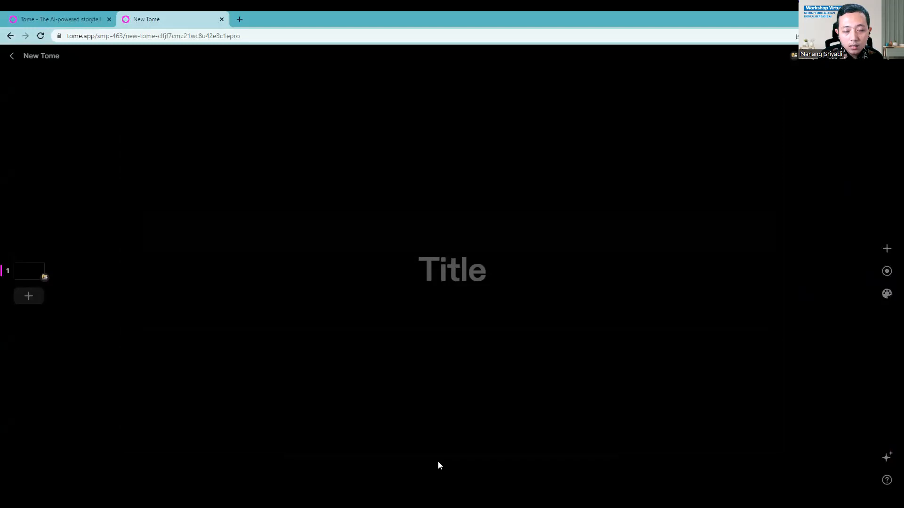
click(474, 247)
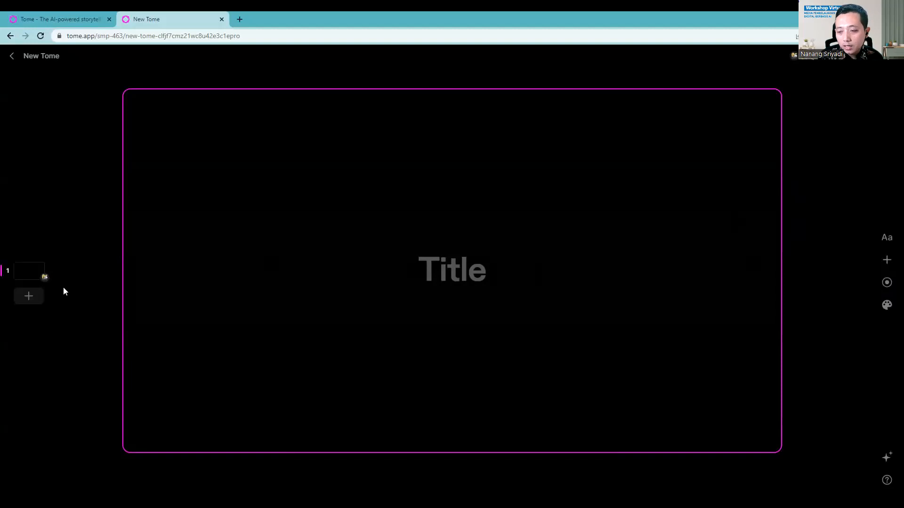
click(887, 459)
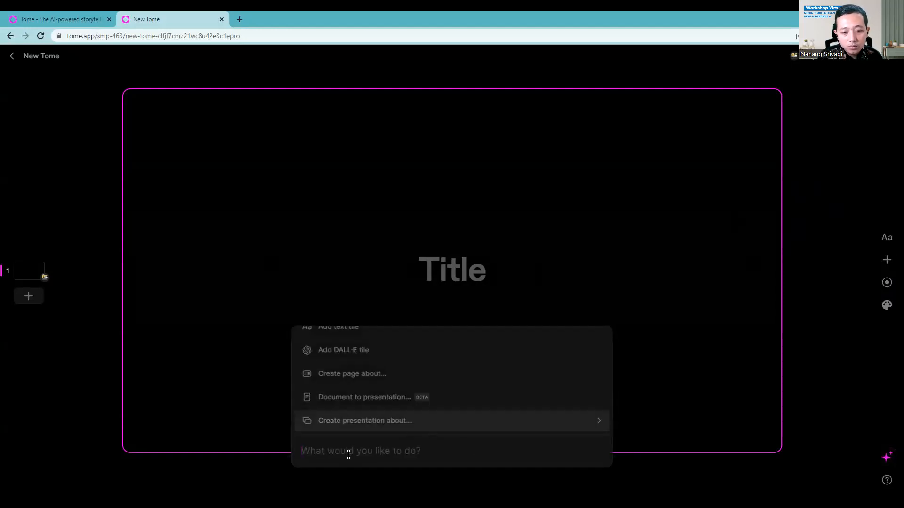
click(887, 461)
click(887, 462)
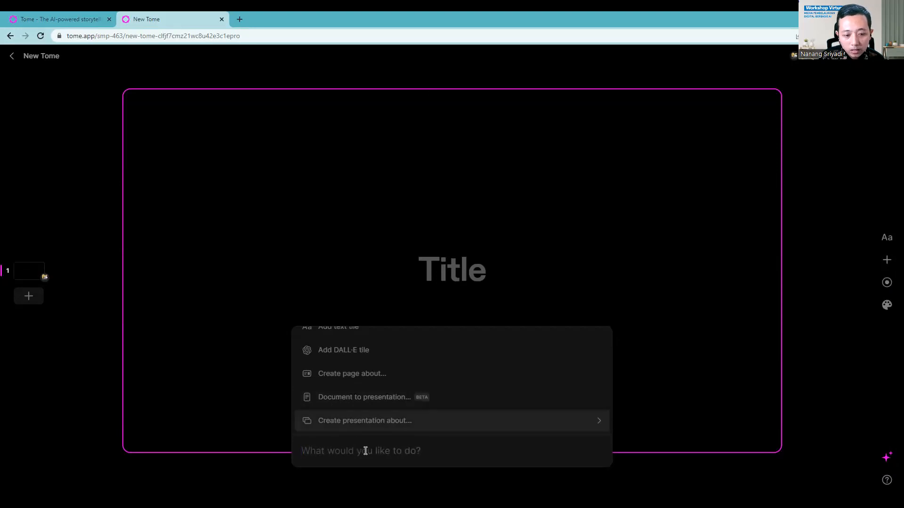
- Rename the new tome as "penyajian data" using the AI assistant's Rename tome command
scroll(357, 391, up, 3)
scroll(357, 384, down, 5)
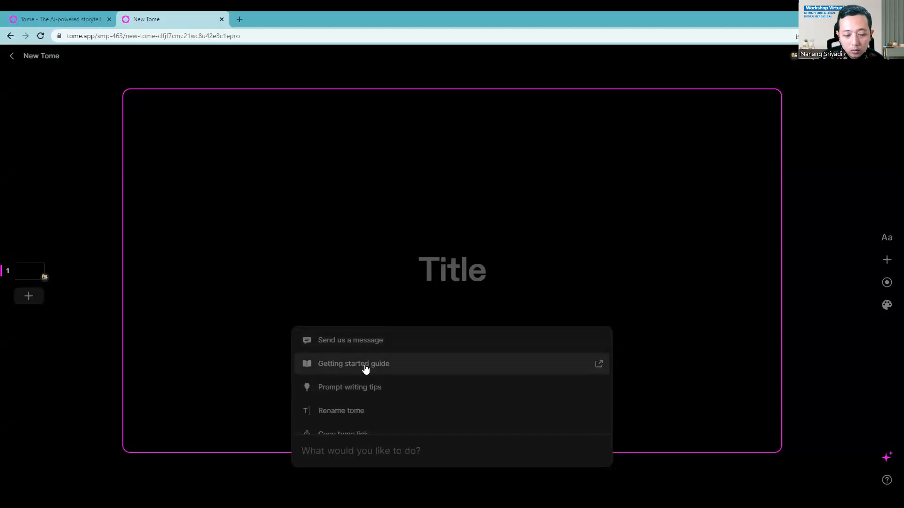
scroll(385, 397, down, 2)
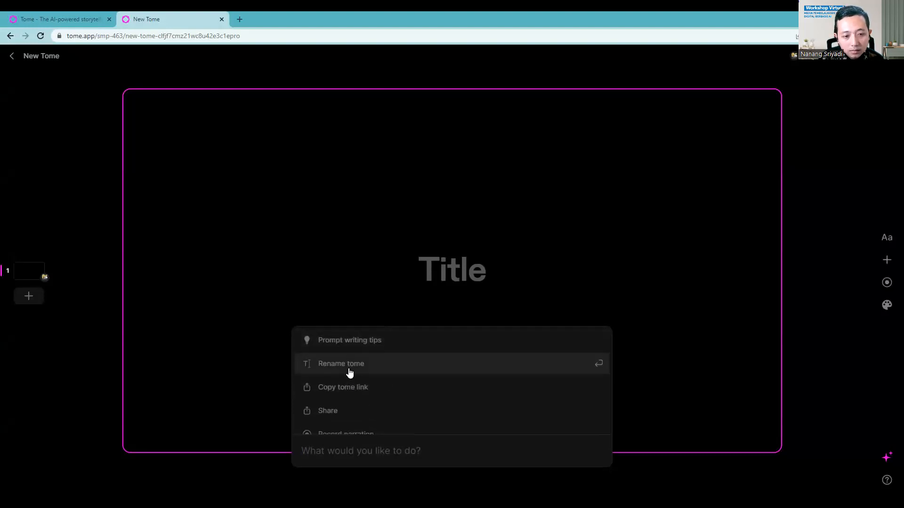
click(348, 372)
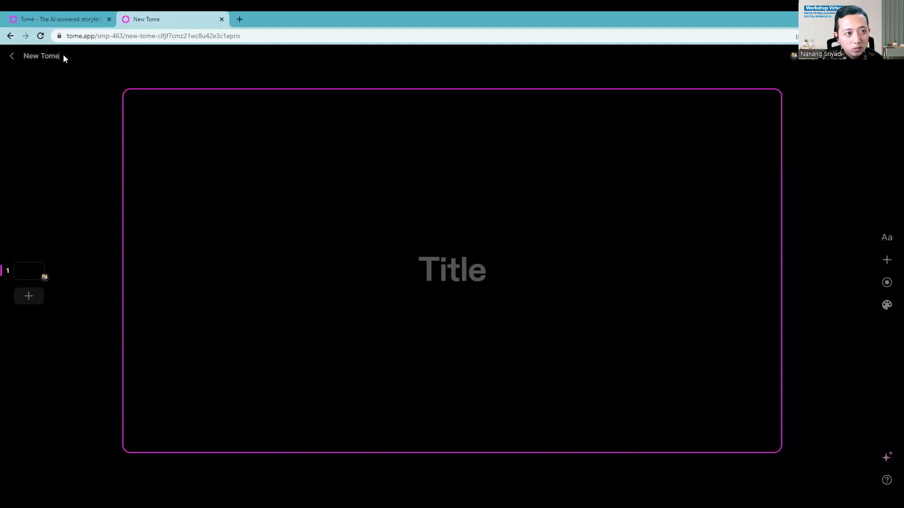
click(24, 56)
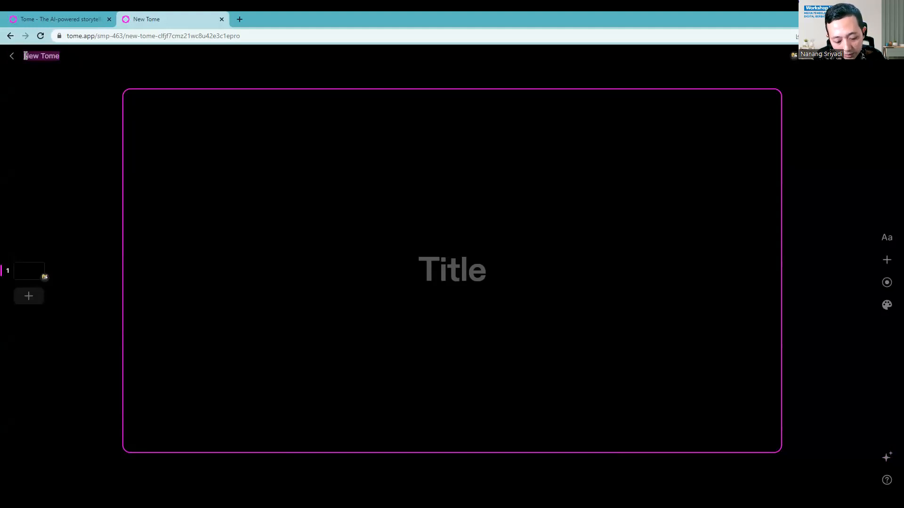
text(pen)
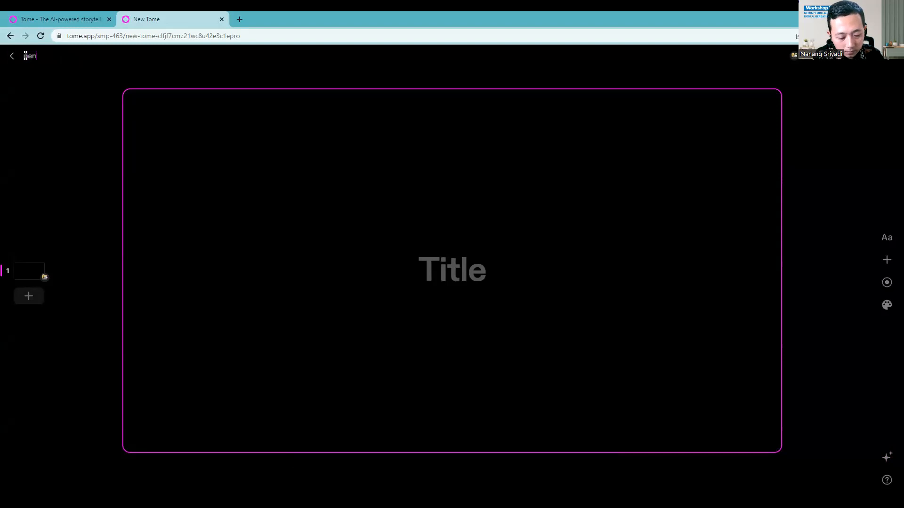
text(yajian data)
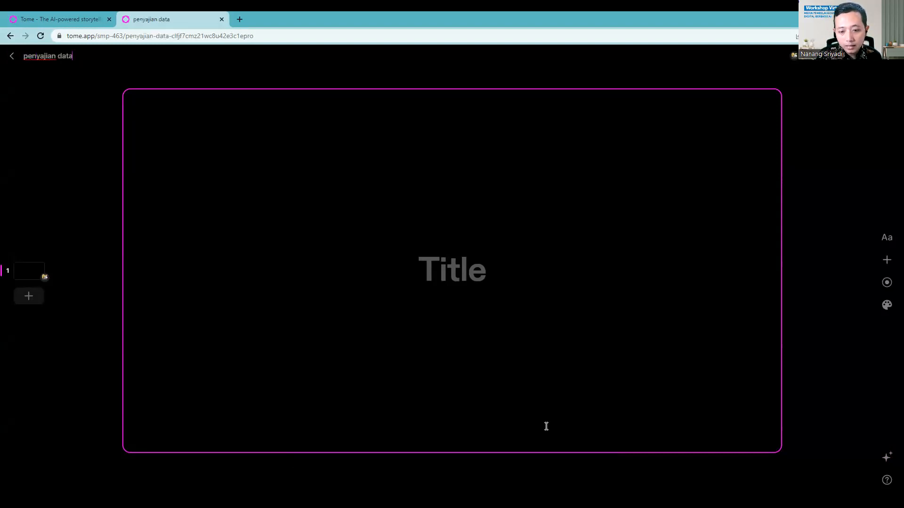
- Examine the AI assistant's commands for adding tiles, creating pages and generating presentations
click(886, 457)
scroll(370, 371, up, 3)
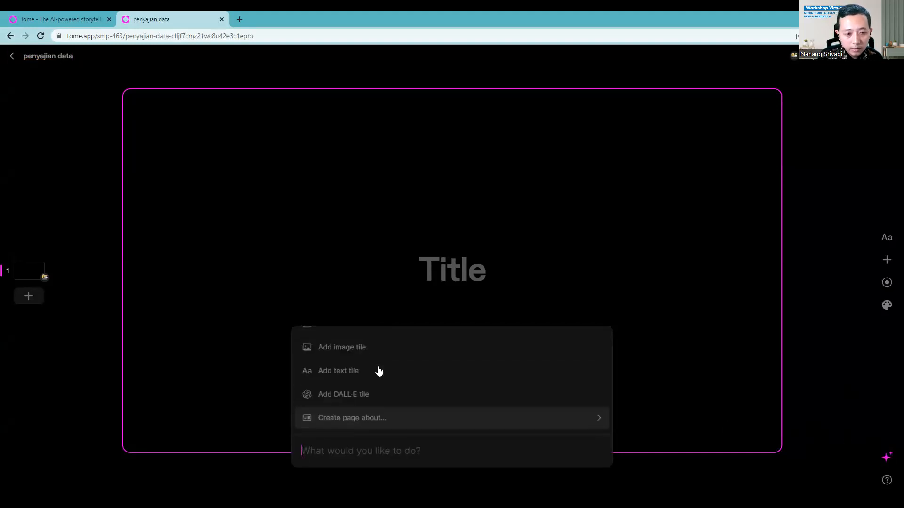
scroll(380, 347, up, 2)
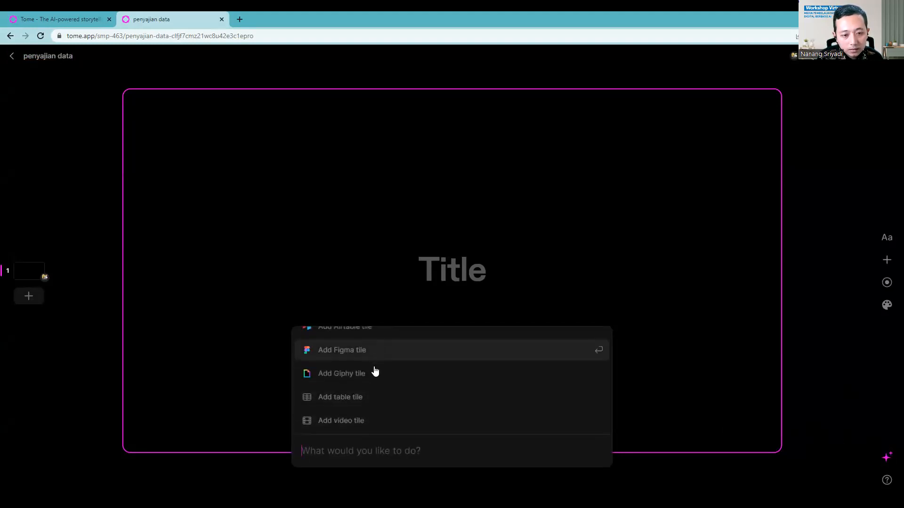
scroll(351, 373, up, 4)
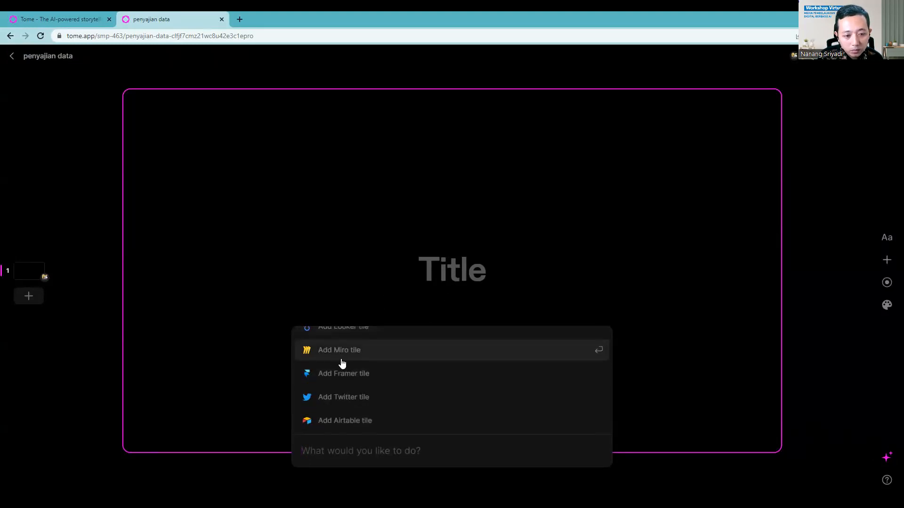
scroll(361, 409, down, 2)
scroll(363, 418, down, 2)
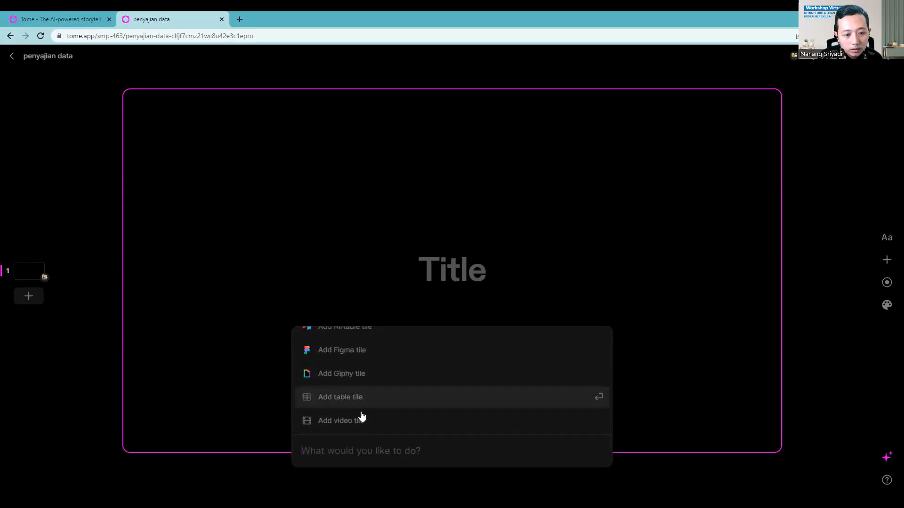
scroll(365, 390, down, 2)
scroll(364, 383, down, 2)
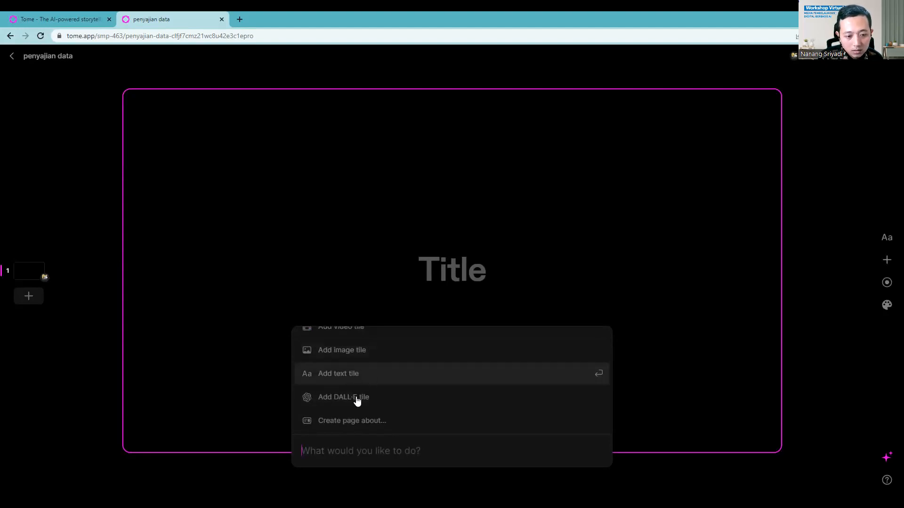
scroll(356, 428, down, 1)
scroll(358, 427, down, 1)
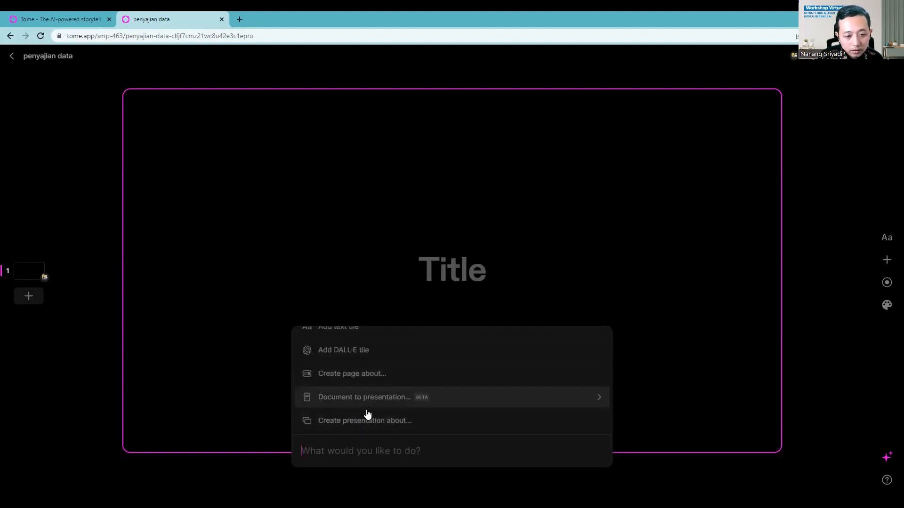
- Generate an AI presentation about "penyajian data" with the Presentation type and the Auto image art style, and keep the result
click(394, 426)
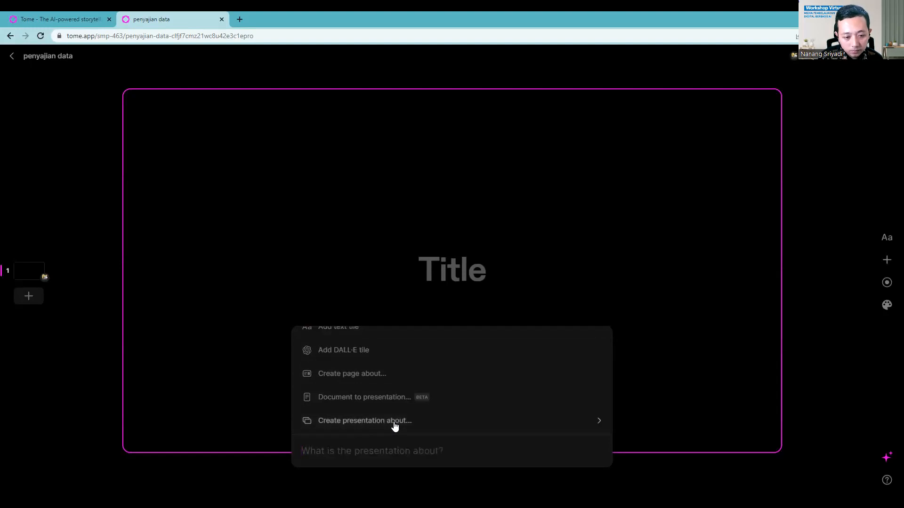
click(537, 432)
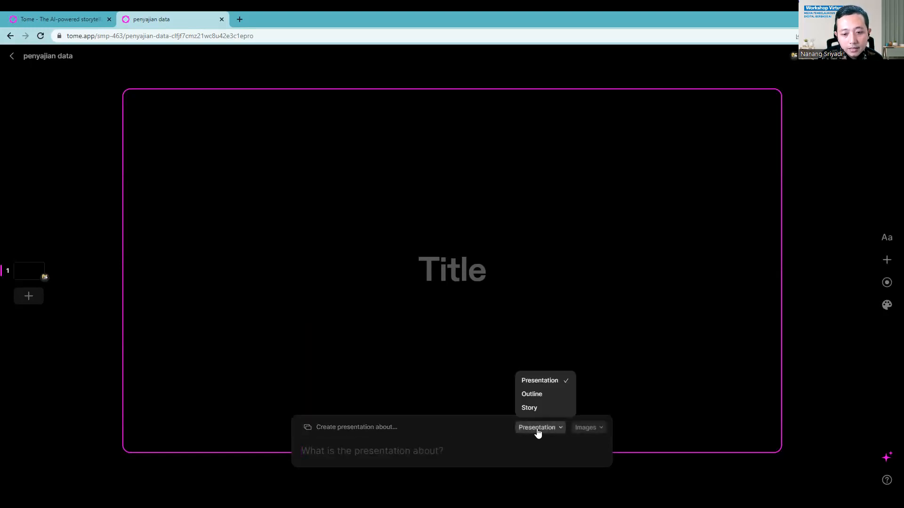
click(534, 382)
click(594, 432)
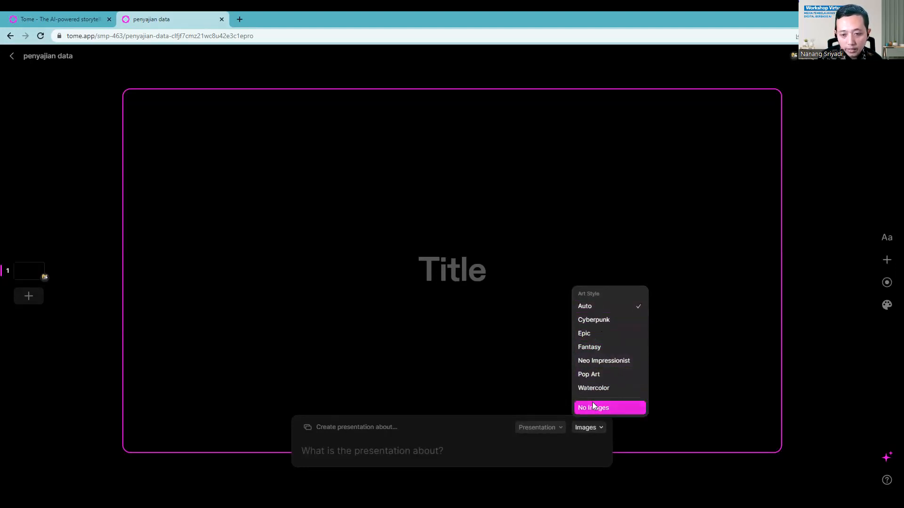
click(597, 311)
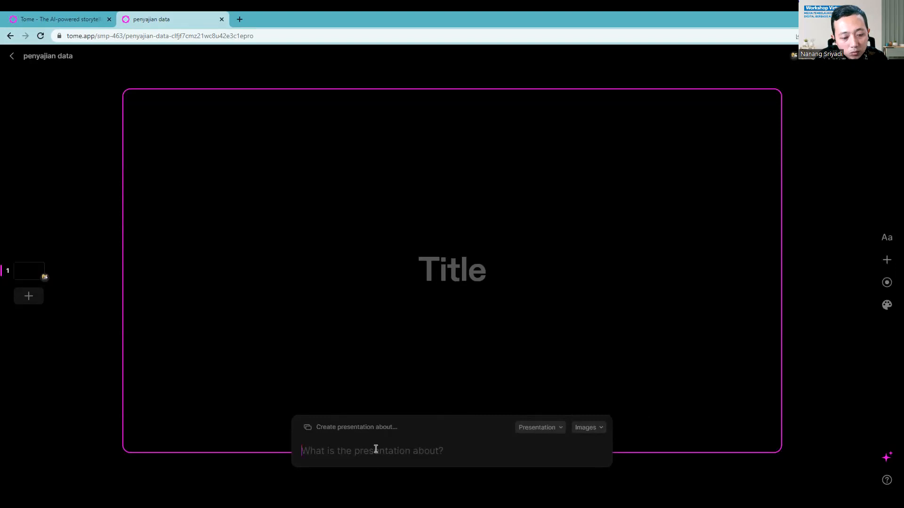
text(p)
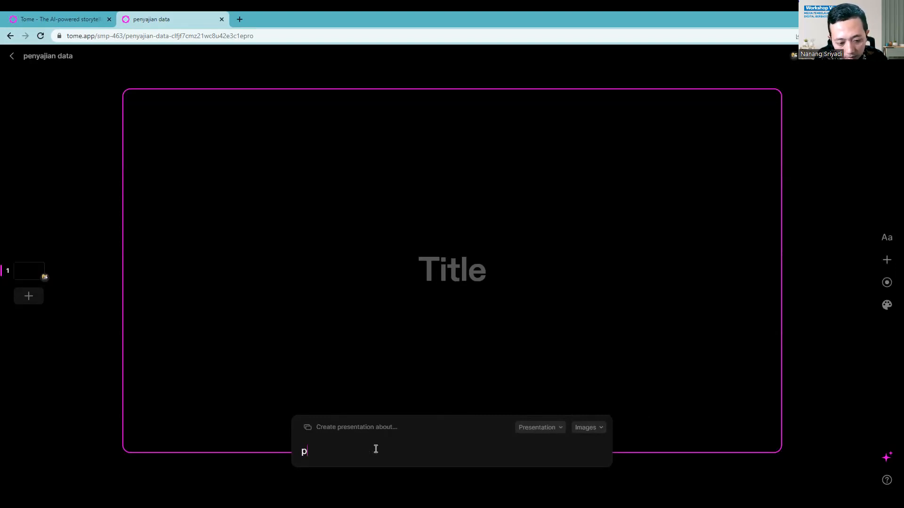
text(enyajian data)
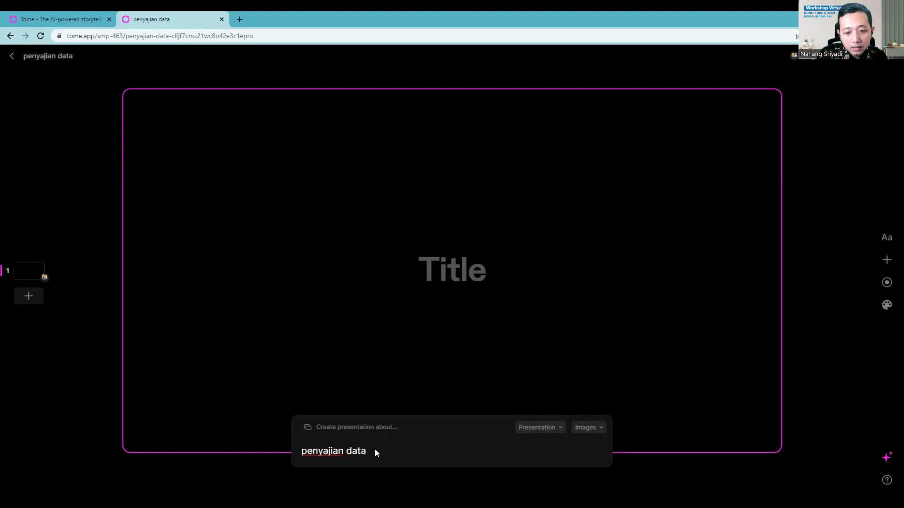
key(Return)
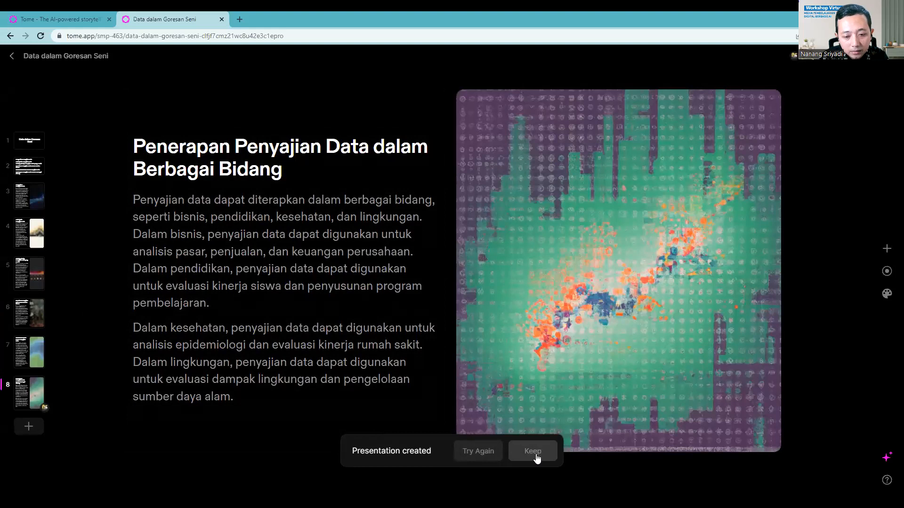
click(537, 457)
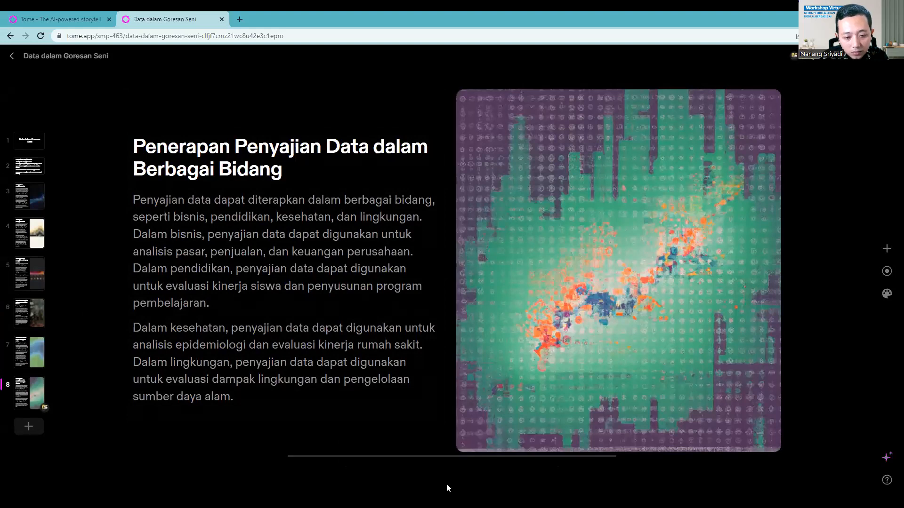
- Examine the AI assistant's command list and the type and art style options for creating a presentation, and return to page 1
click(881, 461)
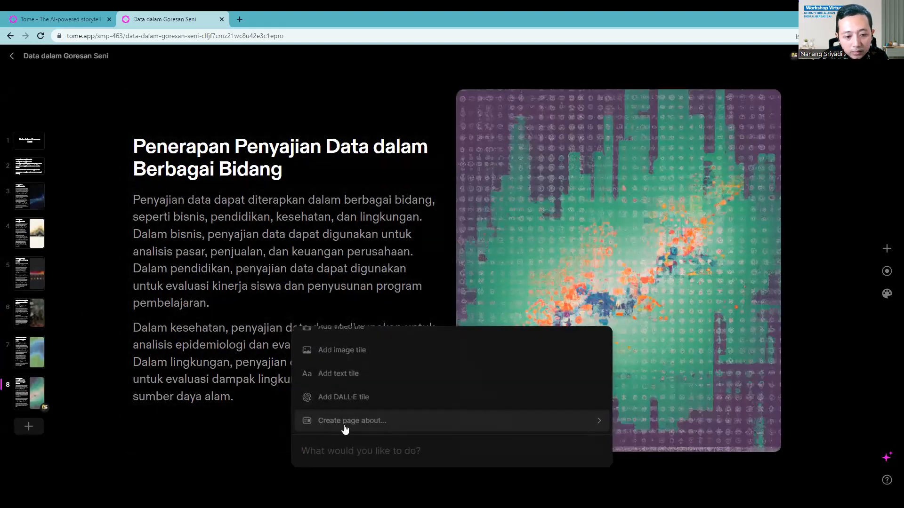
scroll(376, 421, down, 5)
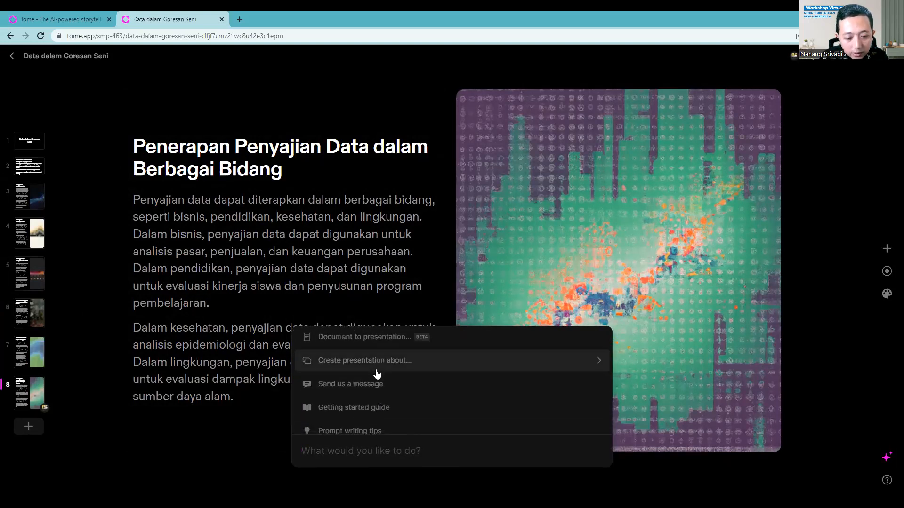
scroll(376, 379, up, 5)
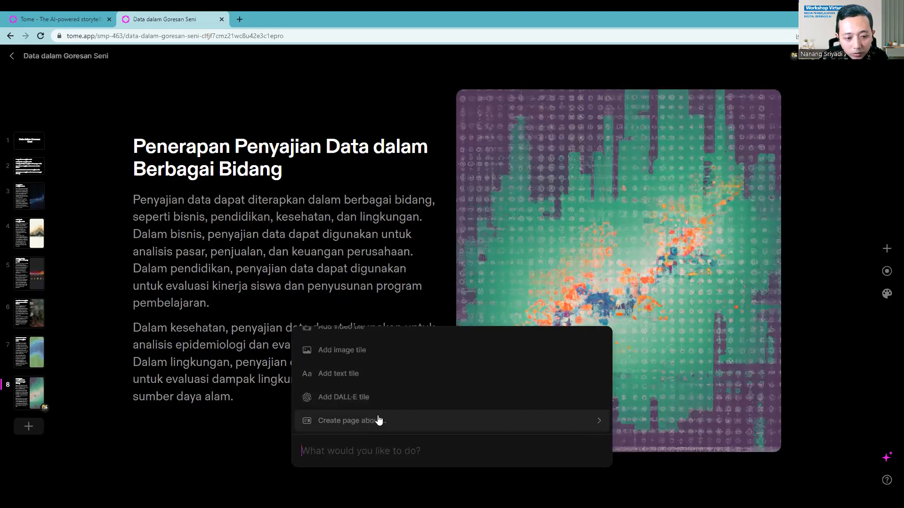
scroll(379, 419, down, 5)
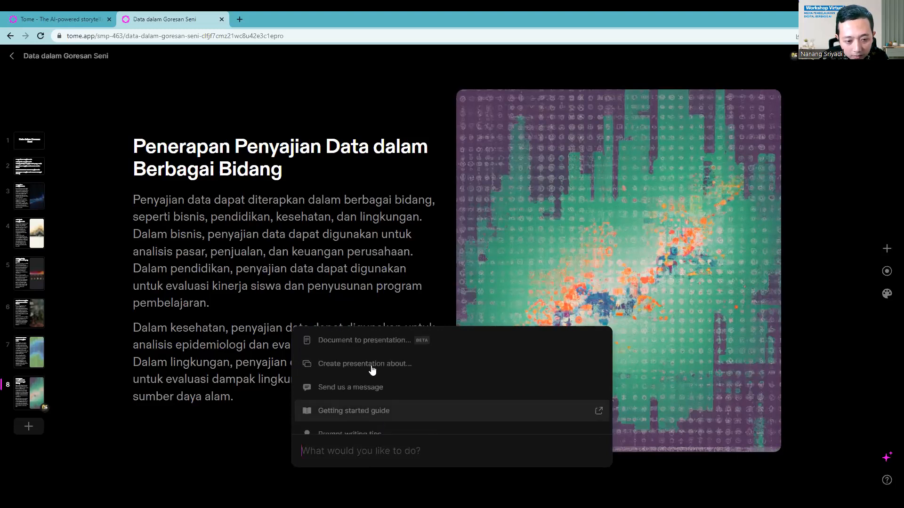
scroll(353, 404, down, 5)
scroll(353, 406, down, 2)
scroll(353, 406, up, 5)
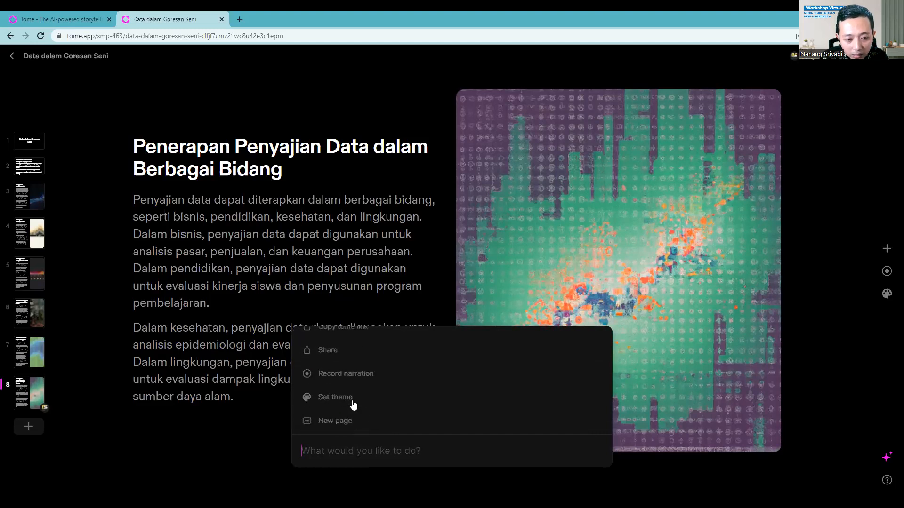
scroll(353, 405, up, 3)
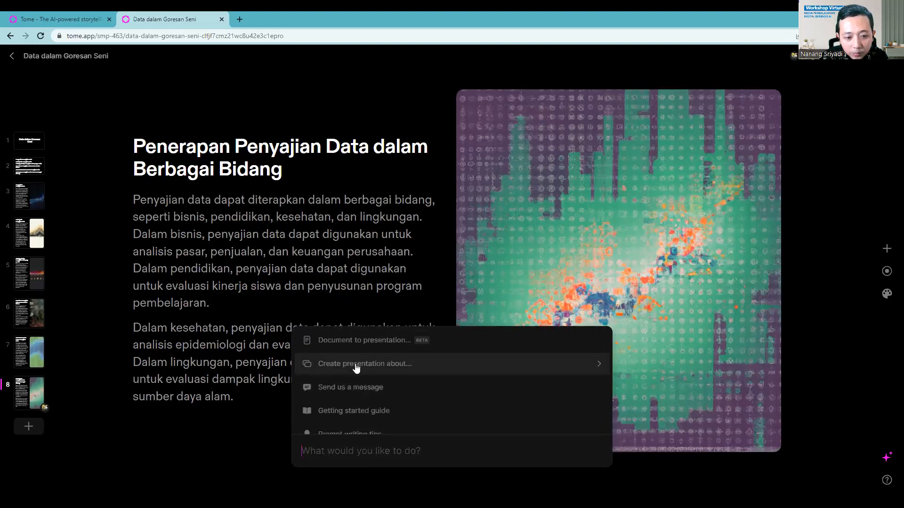
click(328, 365)
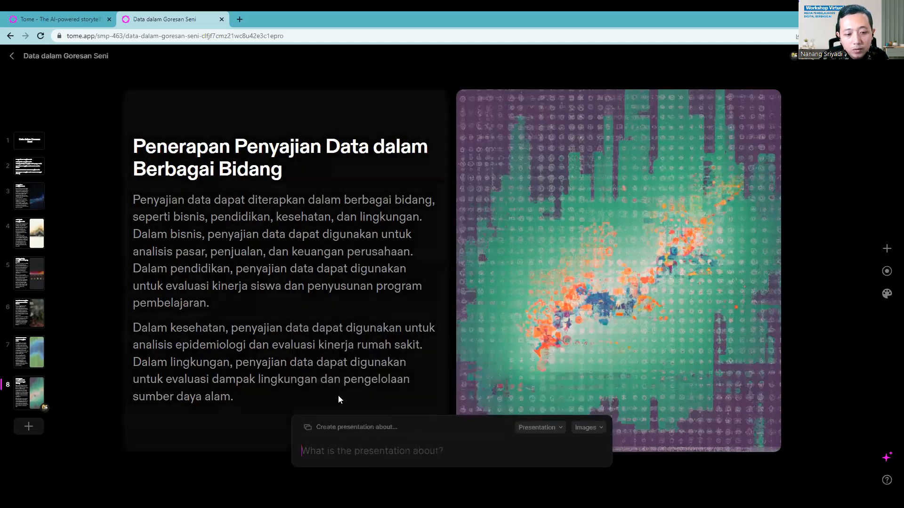
click(548, 432)
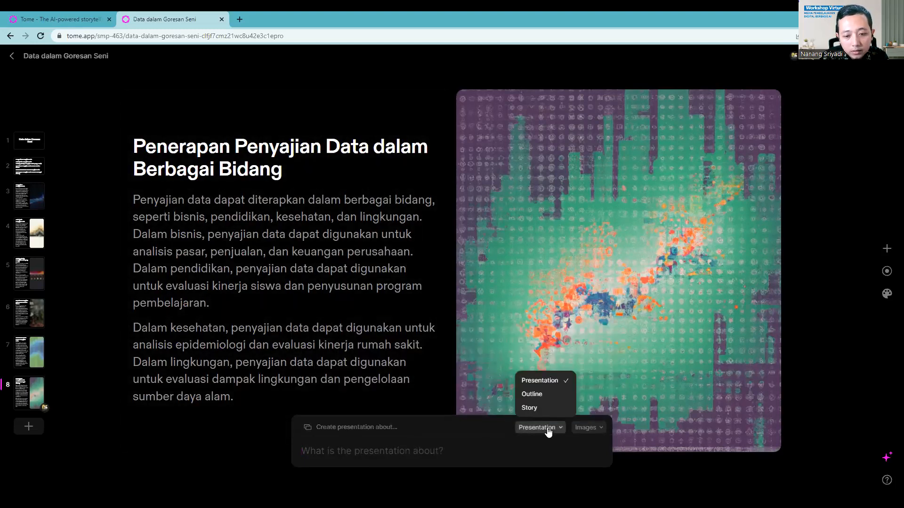
click(582, 428)
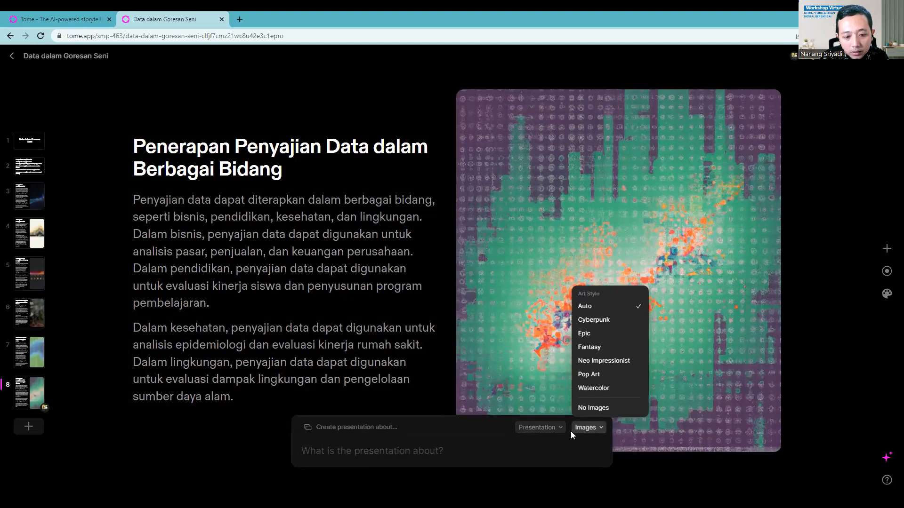
click(351, 452)
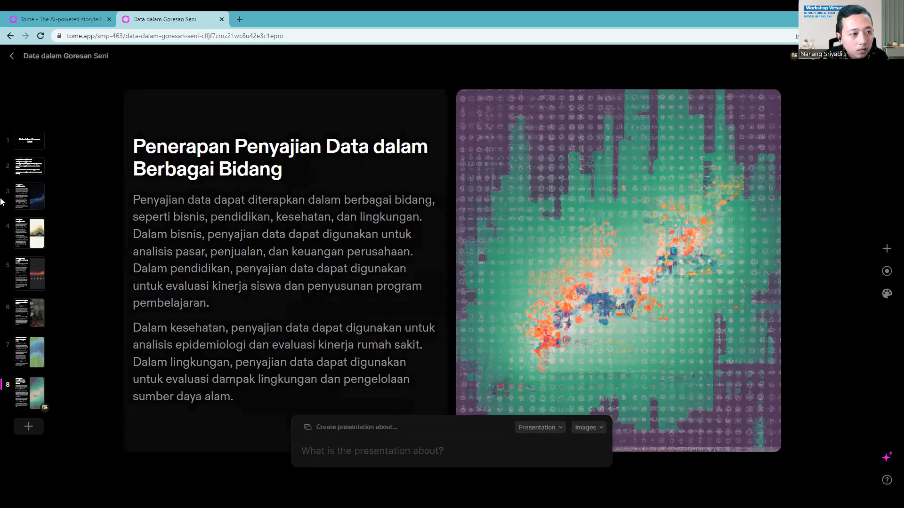
click(30, 142)
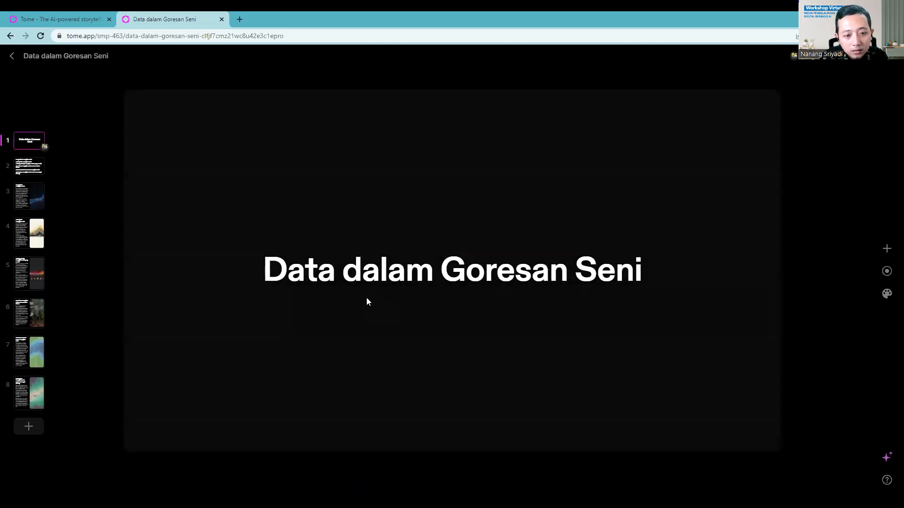
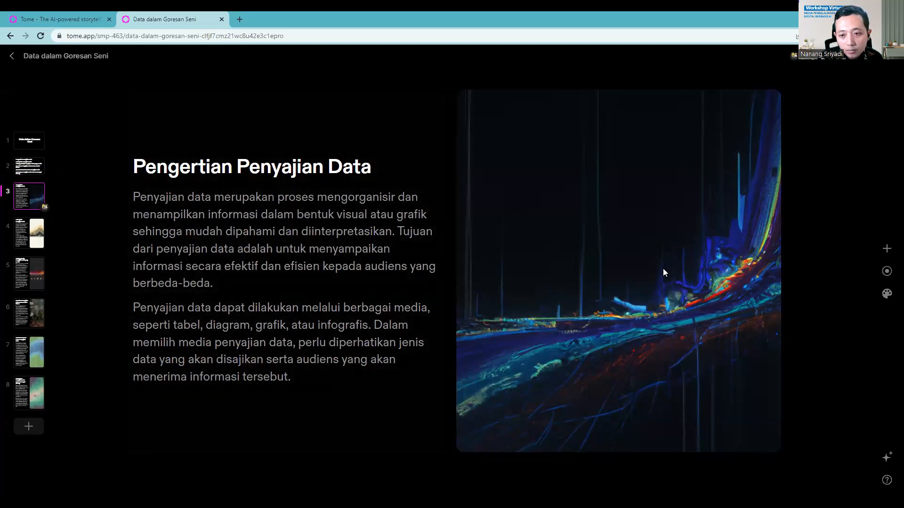
- Move the image on the "Pengertian Penyajian Data" page to the other side of the text, and finally above it across the full width
click(594, 240)
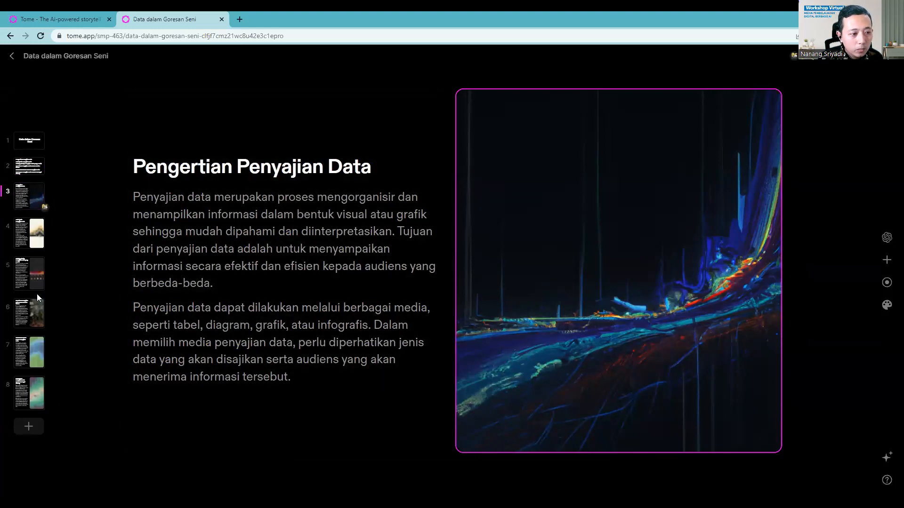
drag(601, 240, 233, 224)
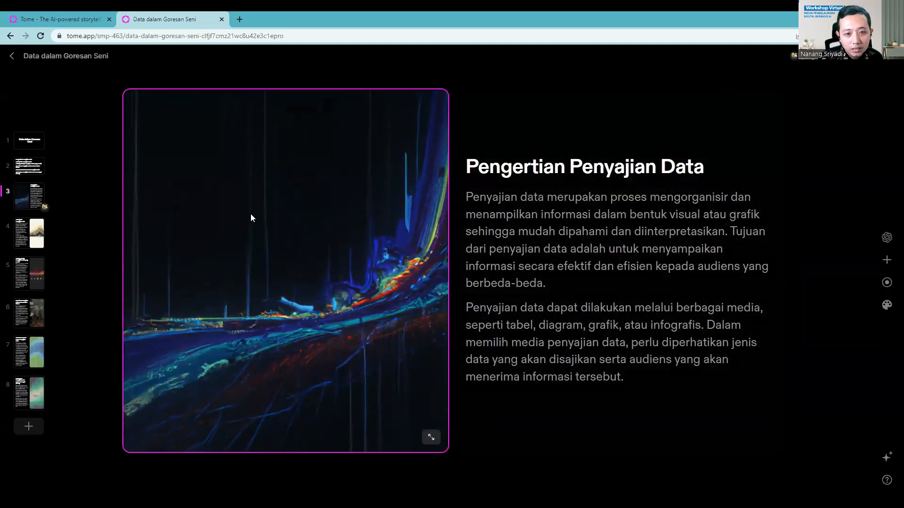
drag(237, 285, 479, 157)
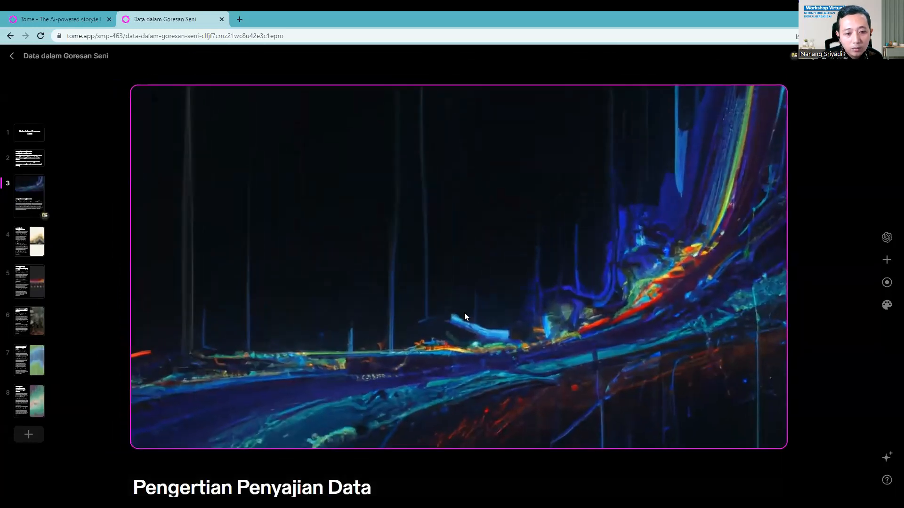
scroll(464, 337, down, 4)
scroll(477, 260, up, 4)
scroll(472, 271, down, 4)
scroll(461, 229, up, 4)
scroll(474, 341, down, 3)
scroll(472, 339, down, 1)
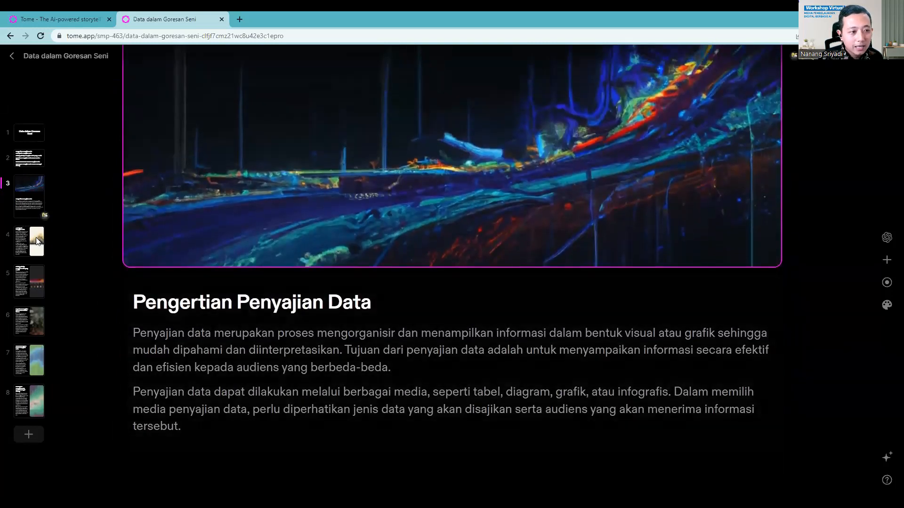
- Move the image on the "Jenis-jenis Penyajian Data" page below the text so it spans the full width
click(35, 236)
drag(671, 237, 428, 406)
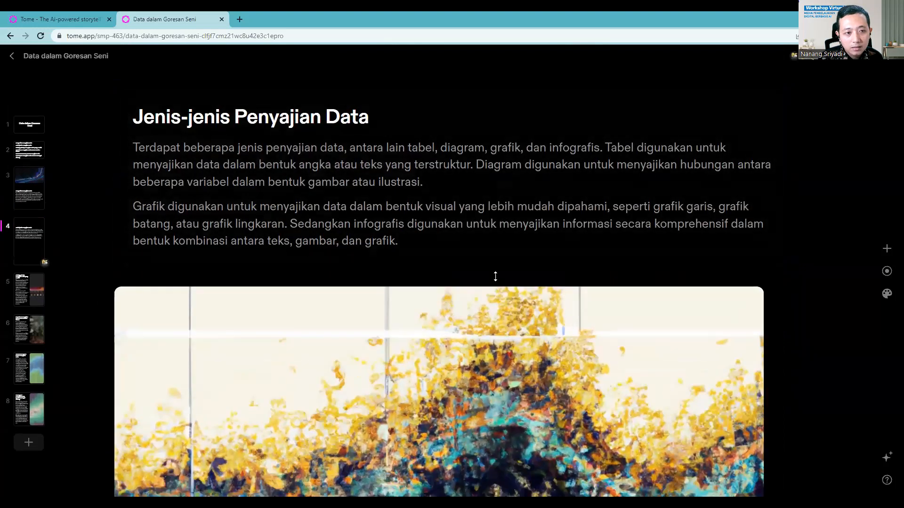
scroll(476, 291, down, 2)
scroll(476, 290, down, 2)
scroll(476, 291, up, 4)
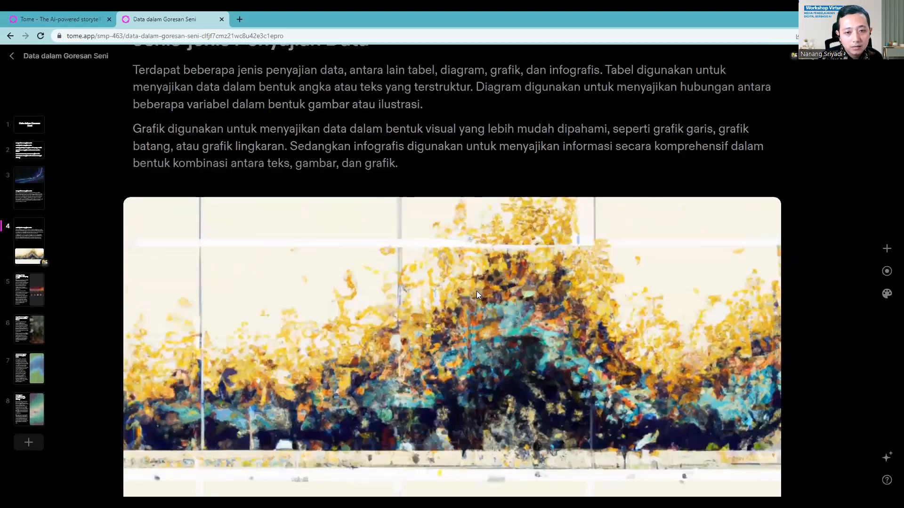
- Move the image on page 6, "Kelebihan Penyajian Data dalam Bentuk Visual", to the left side of the text
click(28, 290)
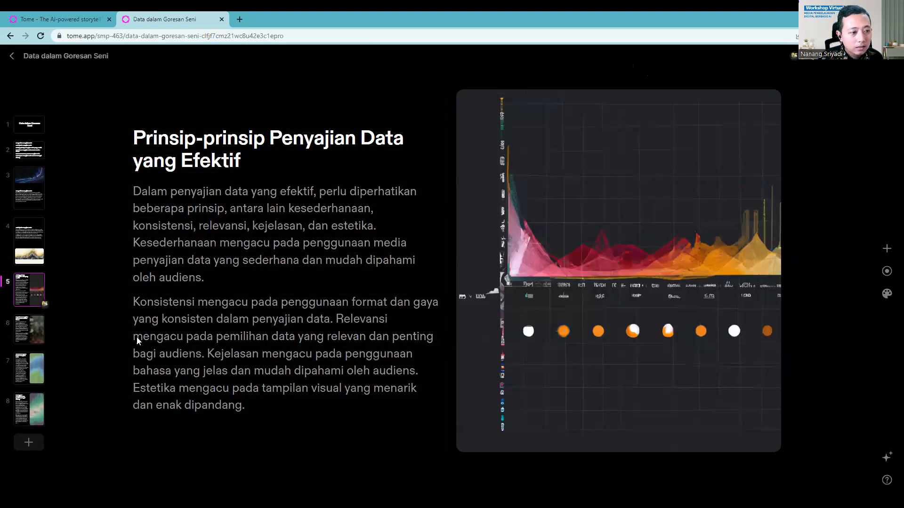
click(26, 332)
drag(466, 234, 189, 234)
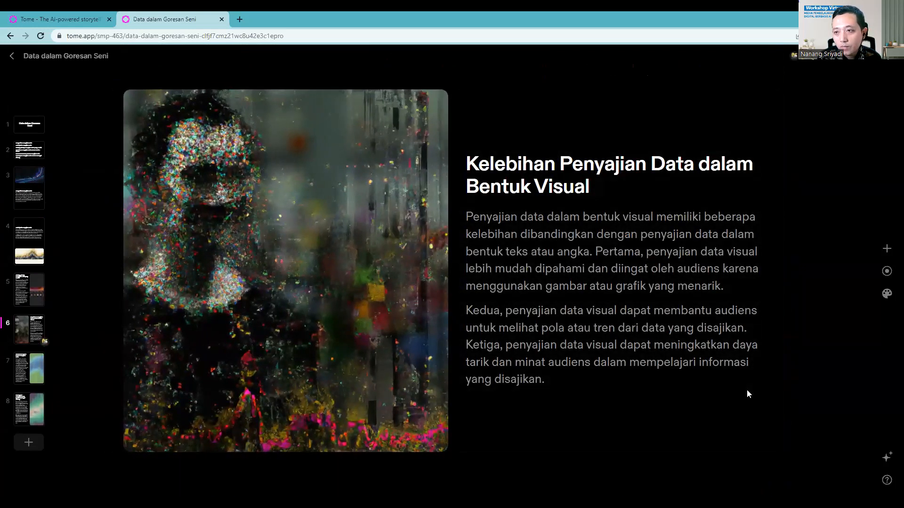
- Look over the content and layout of pages 7, 3 and 4
click(30, 368)
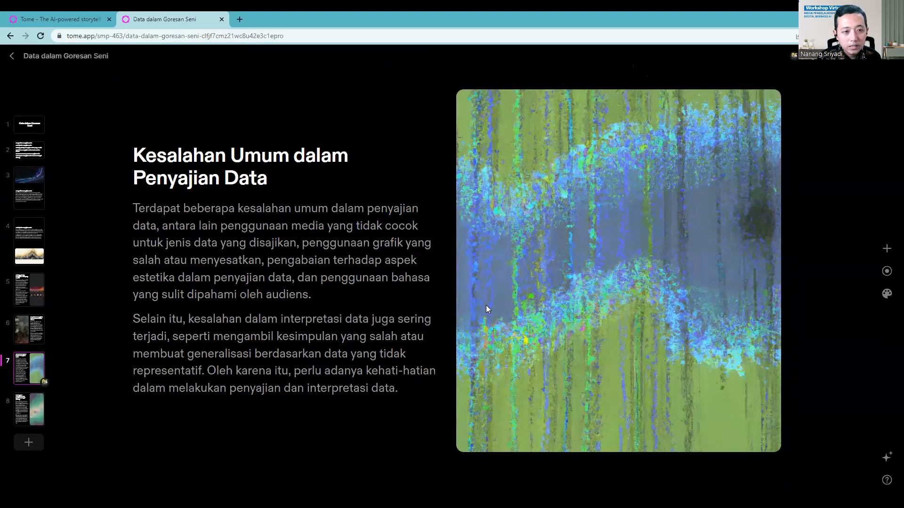
click(26, 186)
click(29, 232)
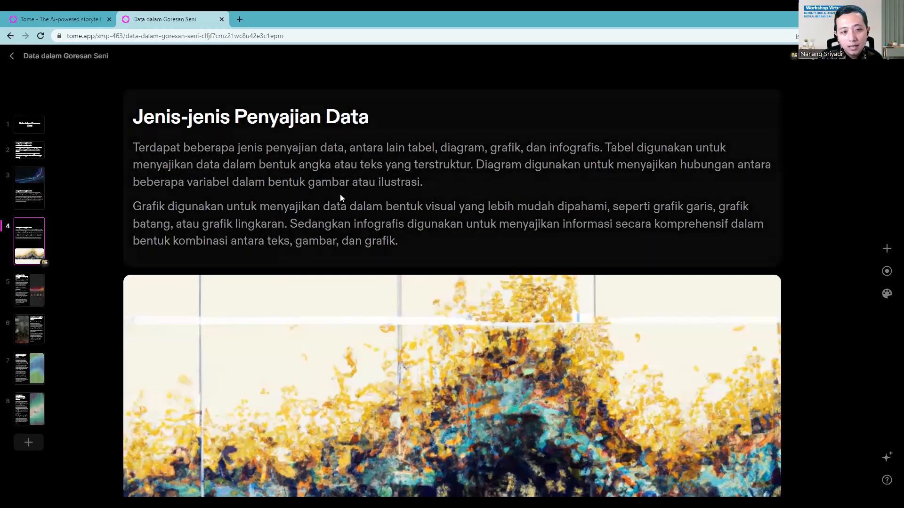
- Try strikethrough and code formatting on the first body paragraph of page 5, "Prinsip-prinsip Penyajian Data yang Efektif", removing each again
click(35, 300)
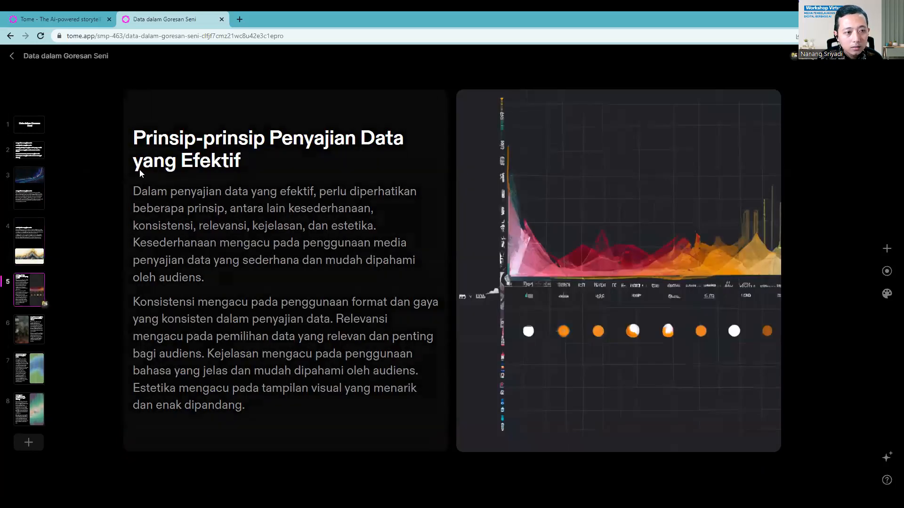
click(136, 191)
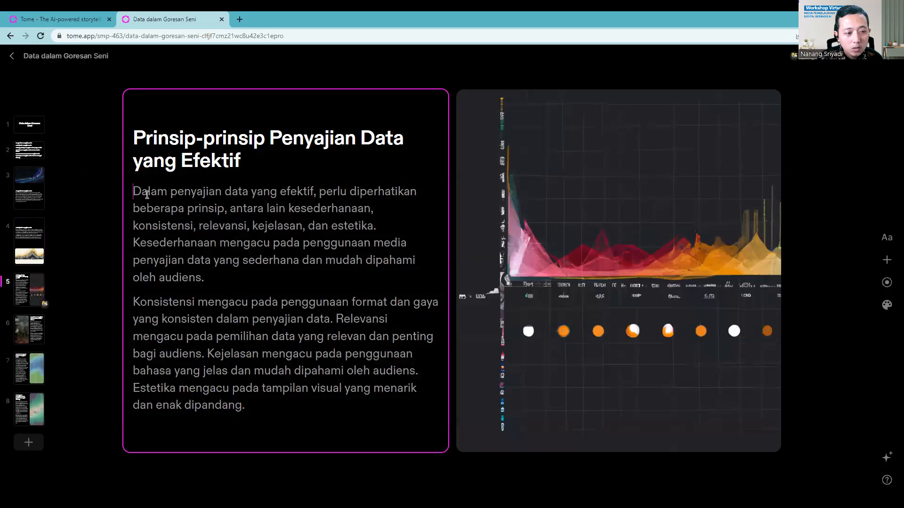
drag(137, 191, 184, 208)
drag(205, 251, 214, 275)
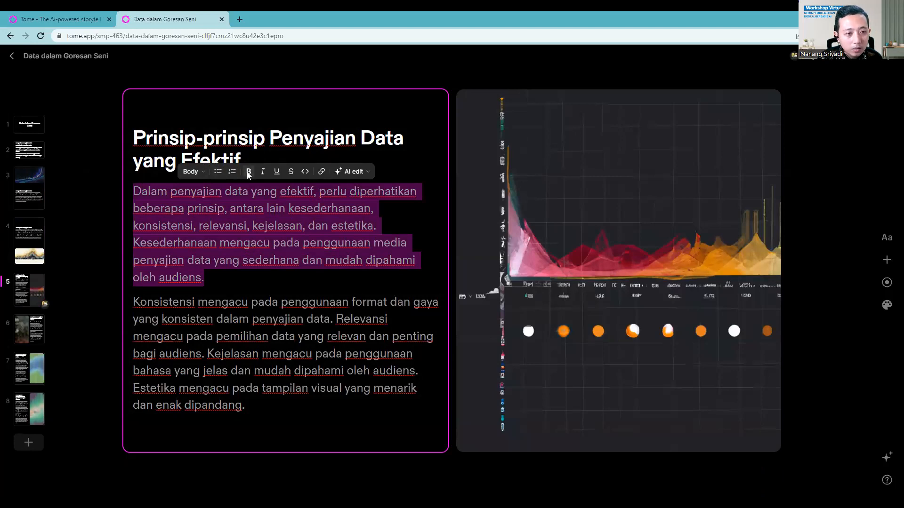
click(292, 172)
click(292, 172)
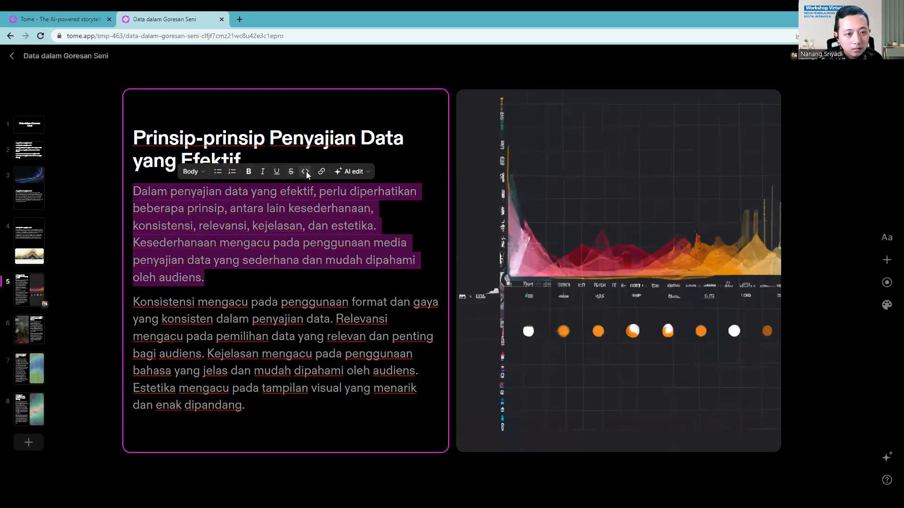
click(306, 171)
click(305, 173)
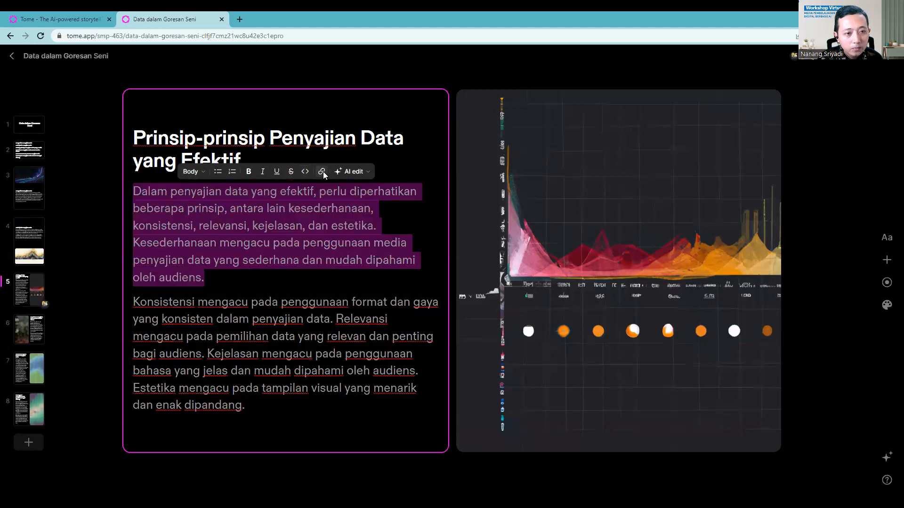
- Rewrite the first body paragraph of page 5 with AI edit and keep the new version
click(323, 171)
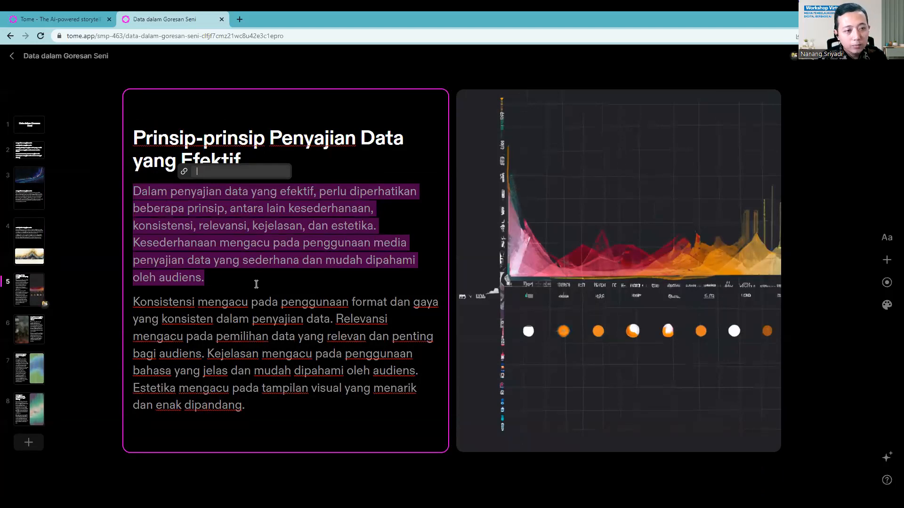
key(Escape)
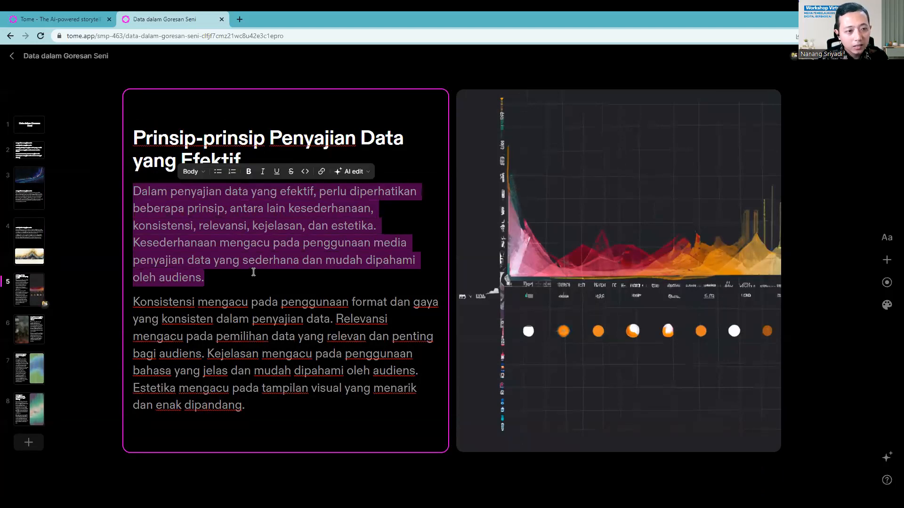
click(365, 172)
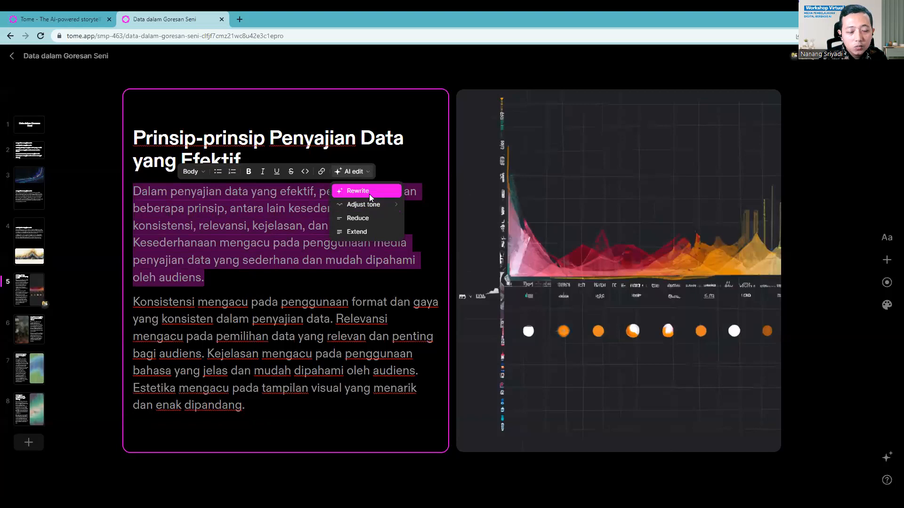
click(369, 192)
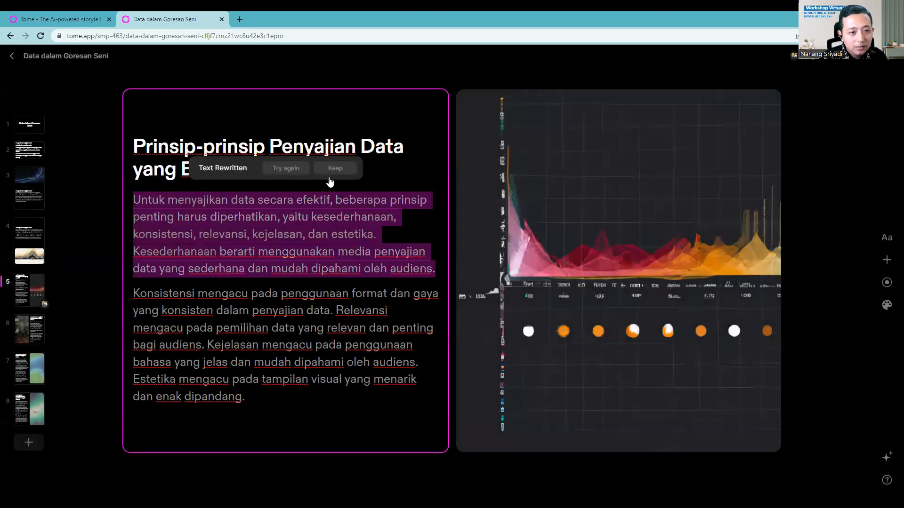
click(335, 169)
- Adjust the tone of the first body paragraph to Friendly with AI edit and keep the result
click(356, 171)
mouse_move(396, 209)
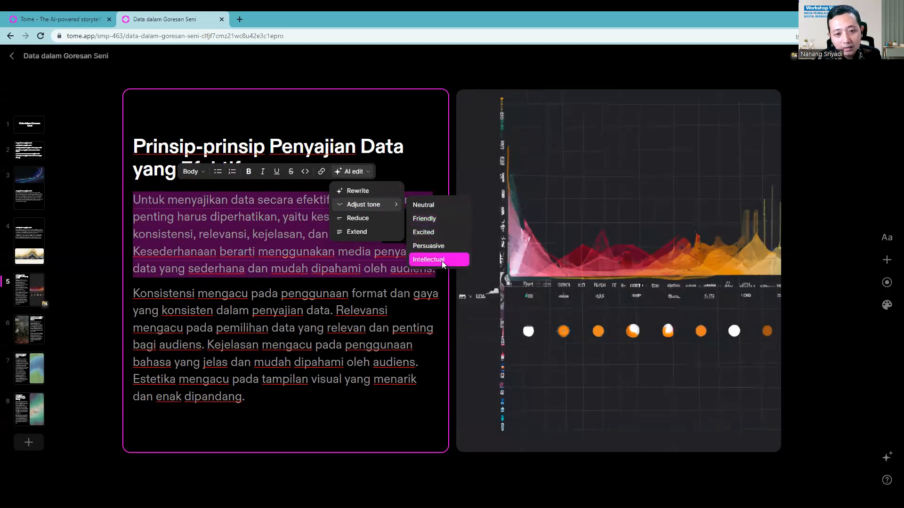
click(434, 221)
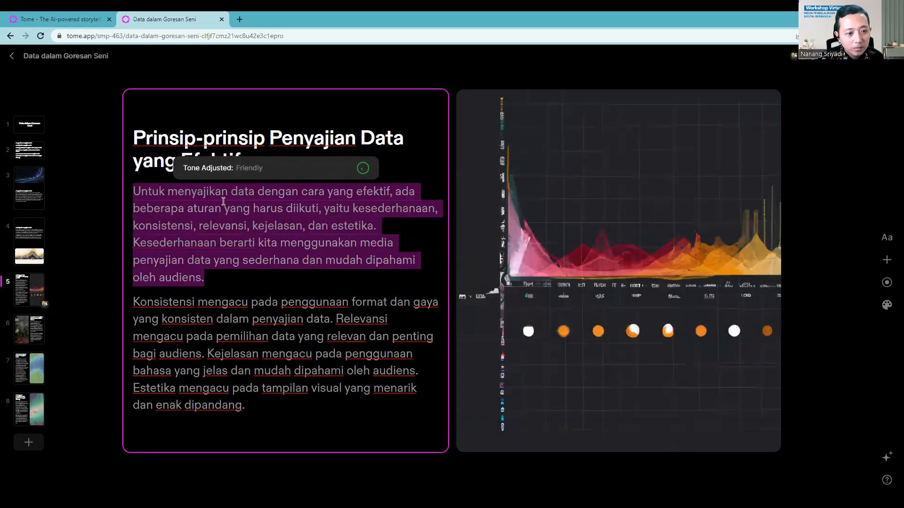
click(347, 169)
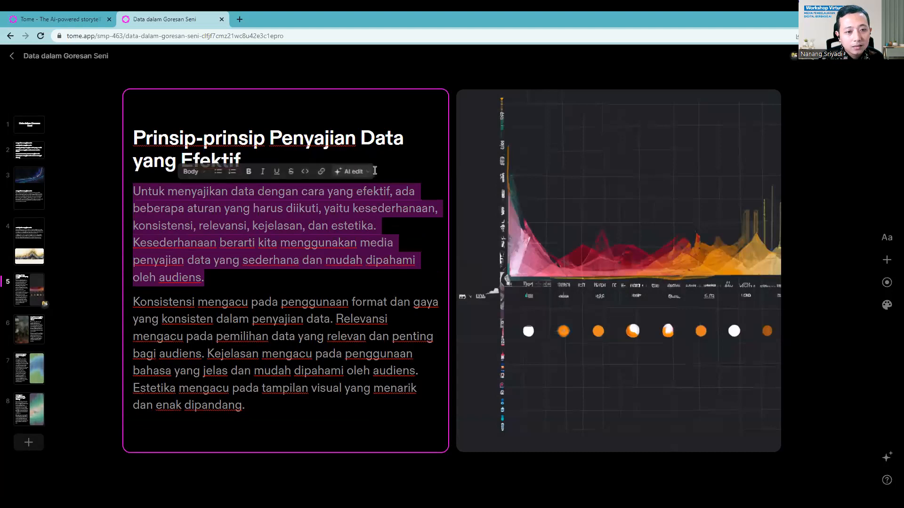
- Reduce the first body paragraph with AI edit and keep the shortened text
click(361, 171)
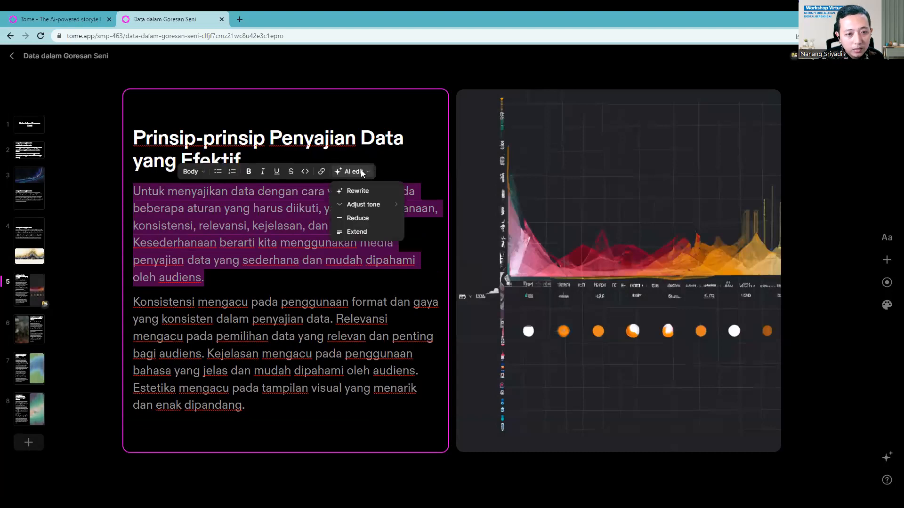
click(366, 219)
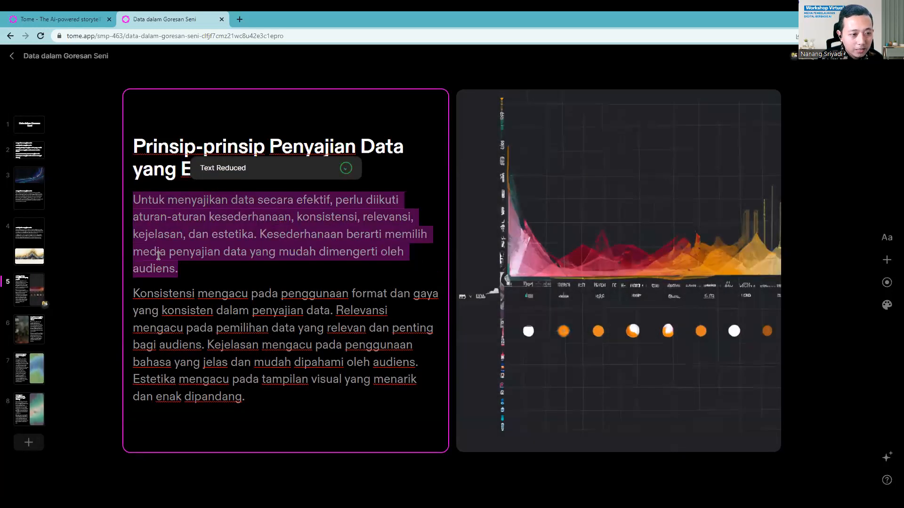
click(333, 168)
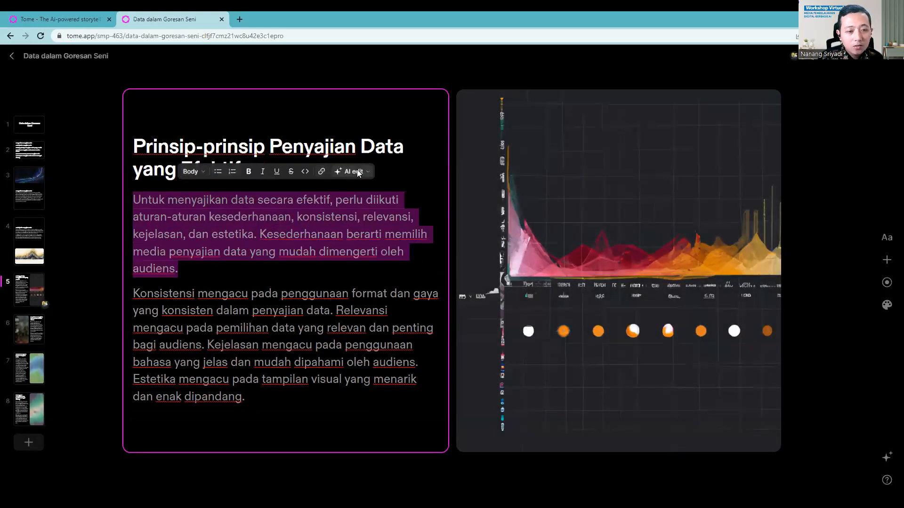
- Try extending the first body paragraph with AI edit, look through the longer text, and undo the extension
click(352, 171)
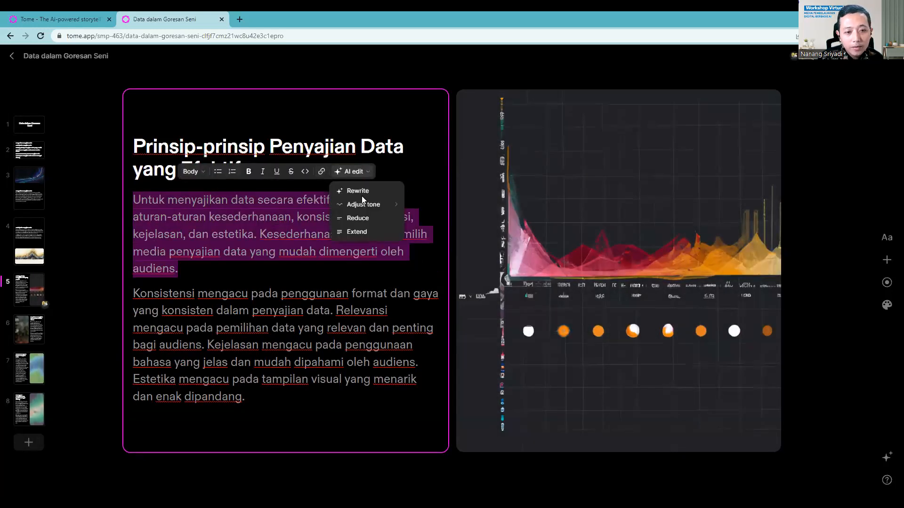
click(368, 232)
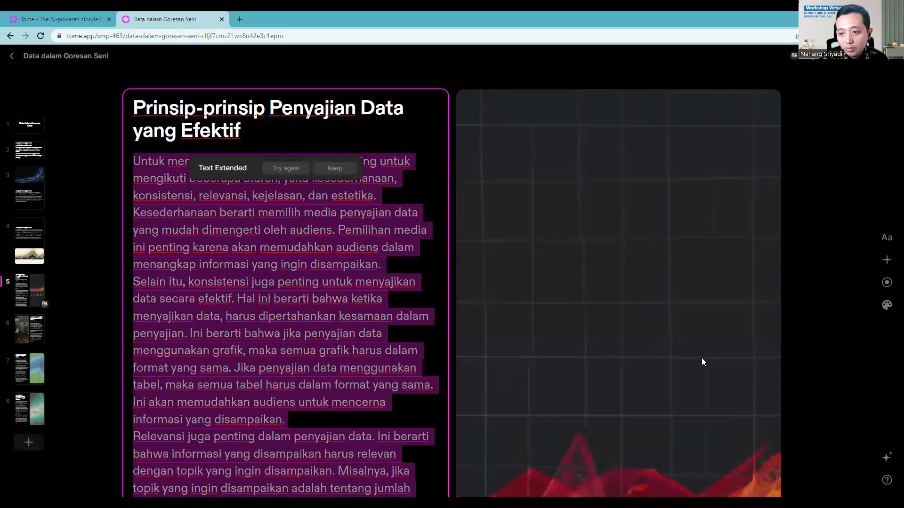
scroll(254, 310, down, 8)
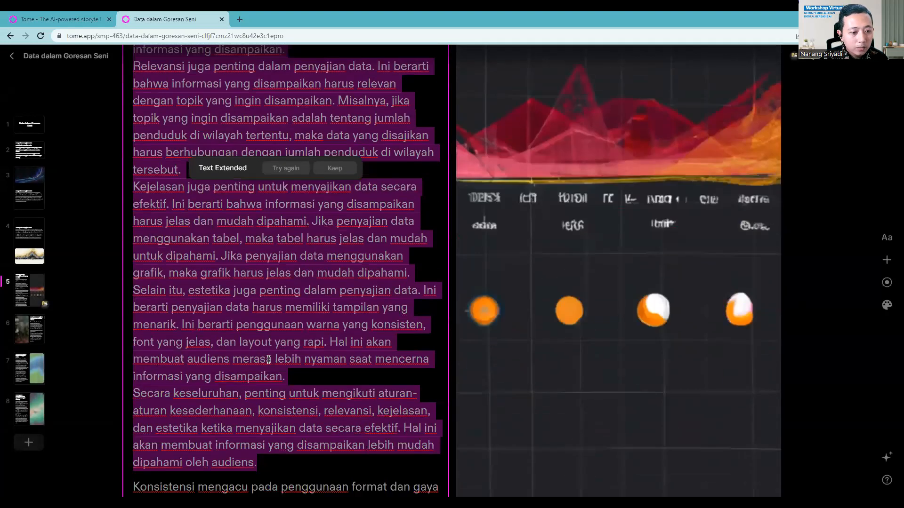
scroll(259, 278, up, 10)
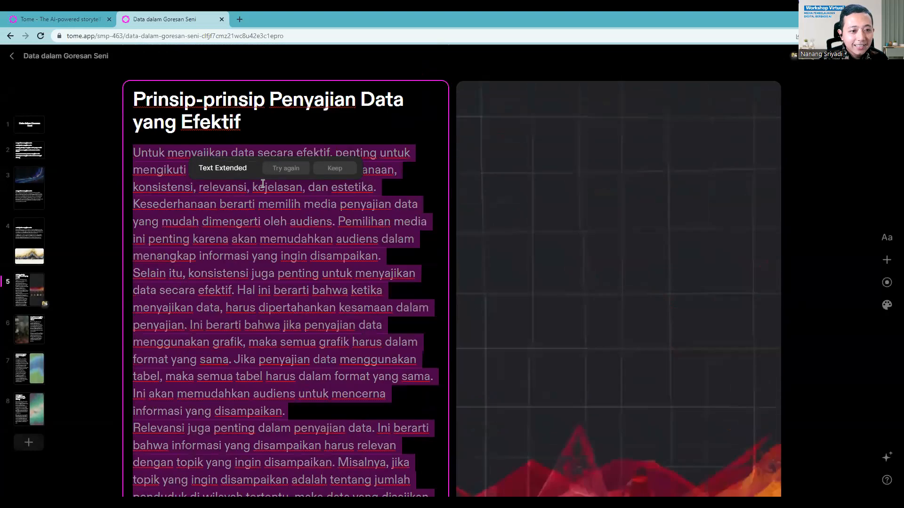
click(333, 168)
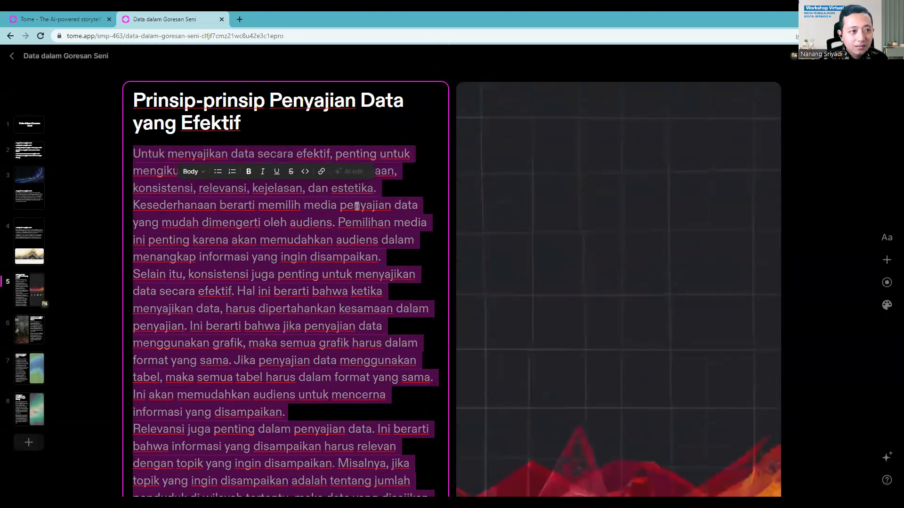
scroll(340, 240, down, 10)
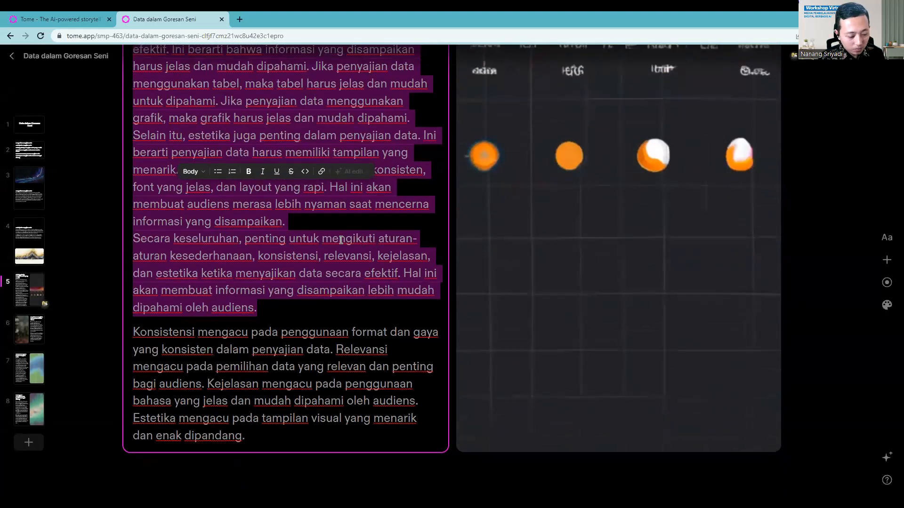
key(ctrl+z)
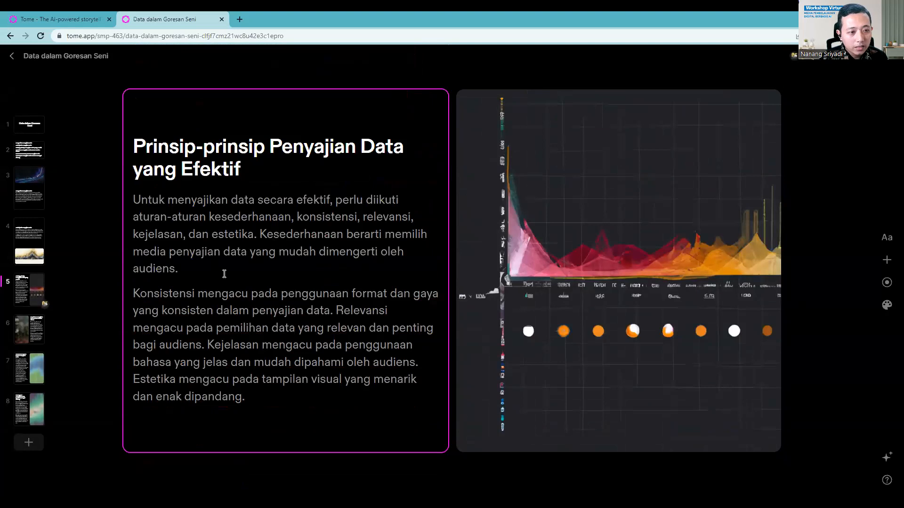
- Try centred and top alignment on the page 5 text, restoring left and vertically middle alignment
click(236, 220)
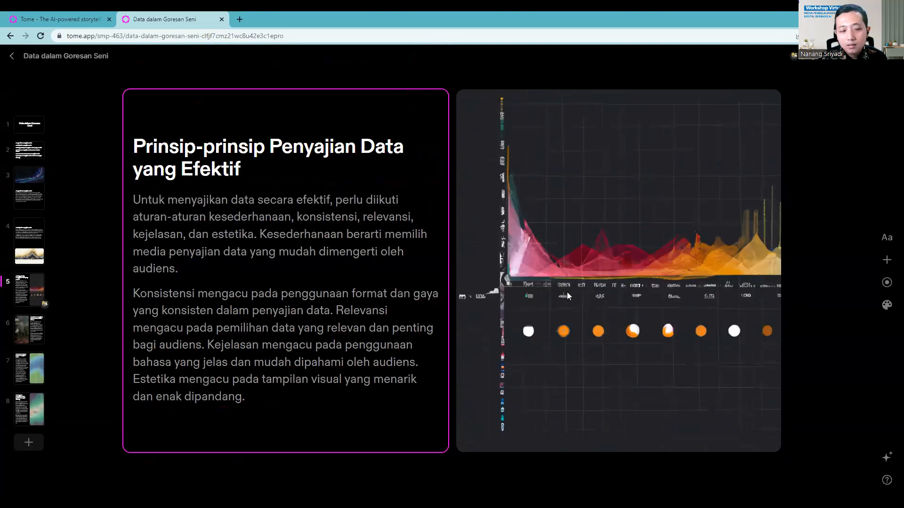
click(887, 238)
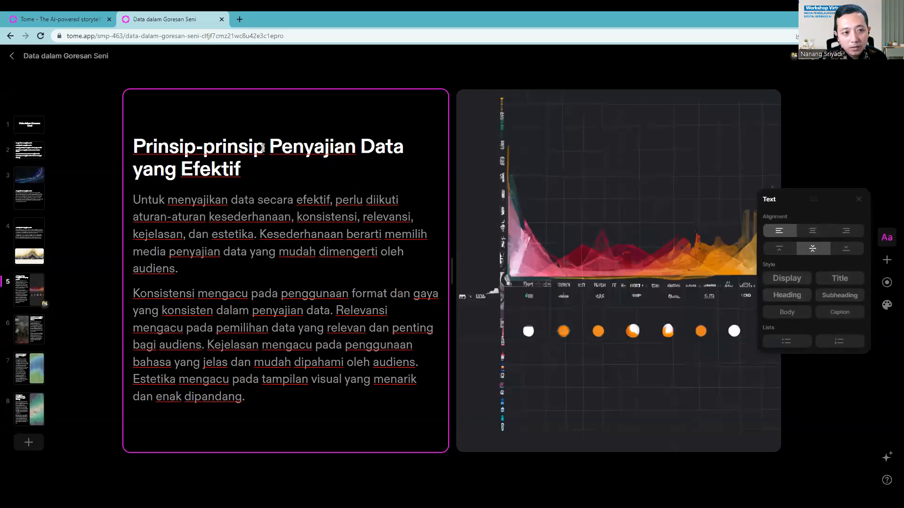
click(812, 231)
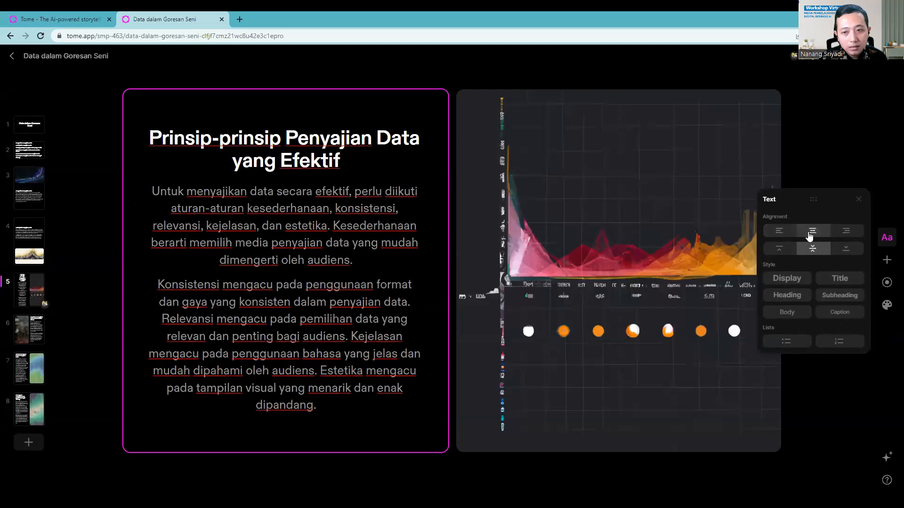
click(789, 234)
click(779, 248)
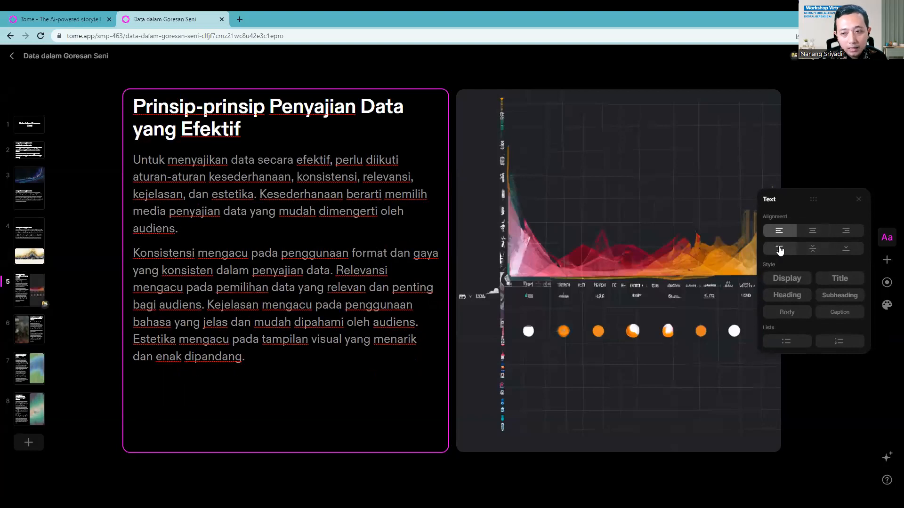
click(811, 250)
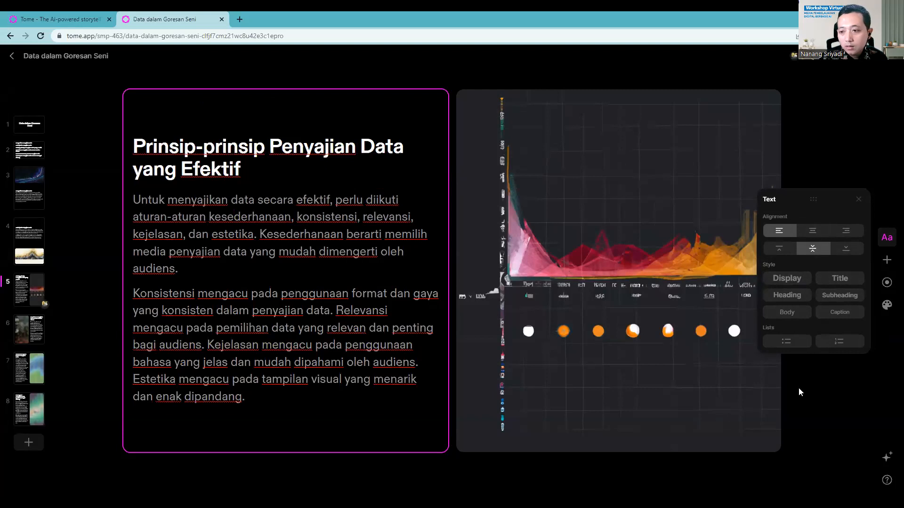
- Try adding a new text tile beside the image on page 5, and delete it again
click(888, 262)
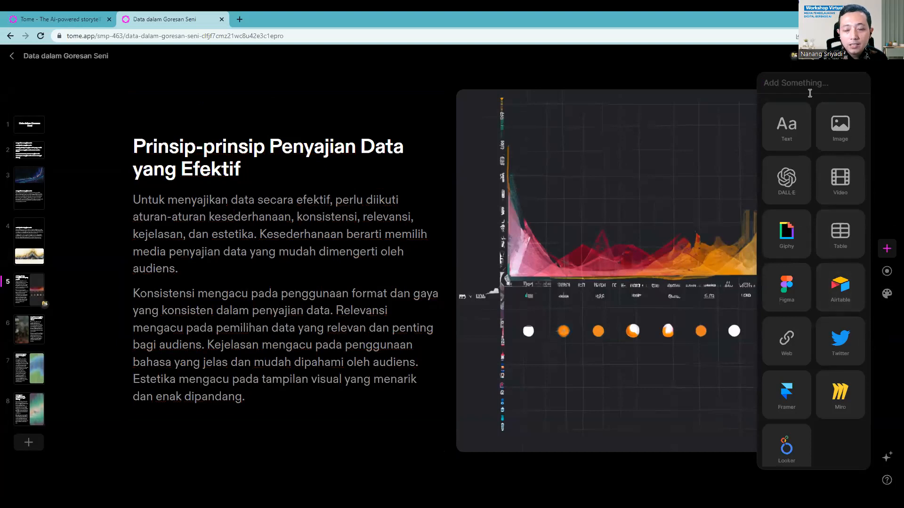
click(790, 131)
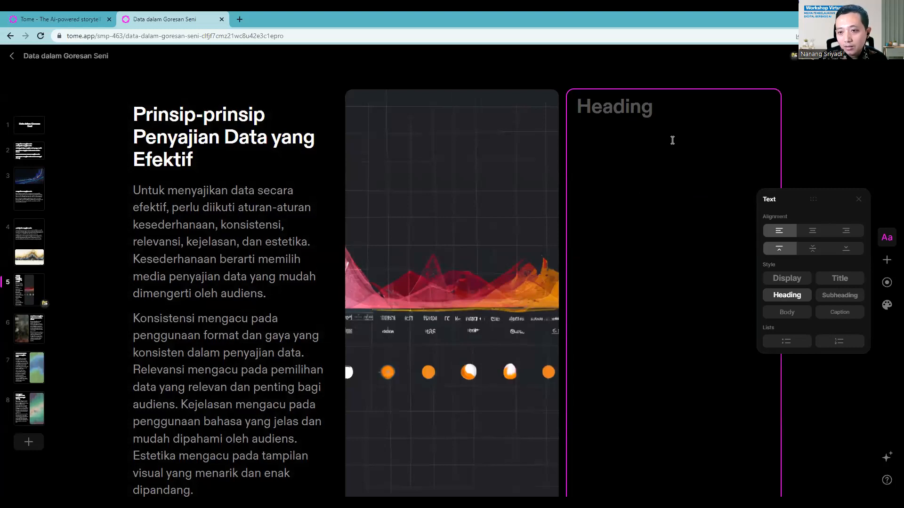
right_click(617, 88)
click(665, 282)
key(Delete)
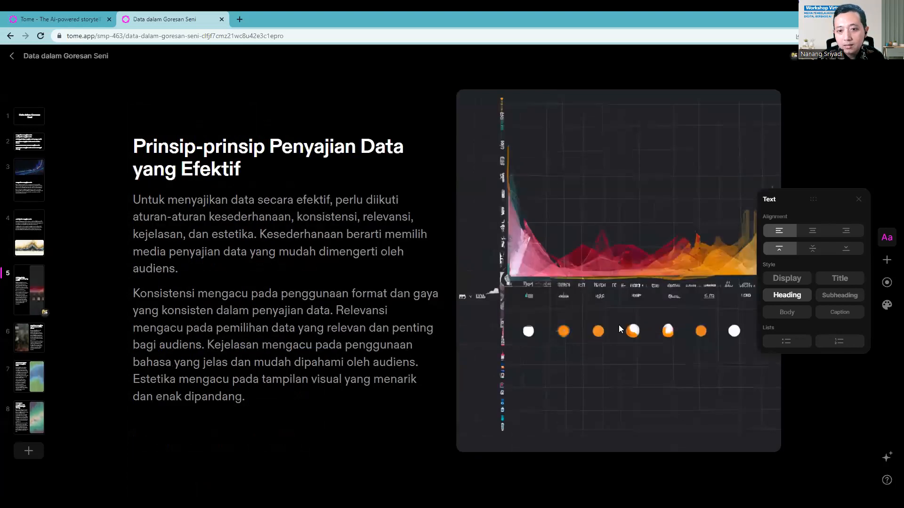
- Delete the chart image tile from page 5 and undo the deletion
click(579, 217)
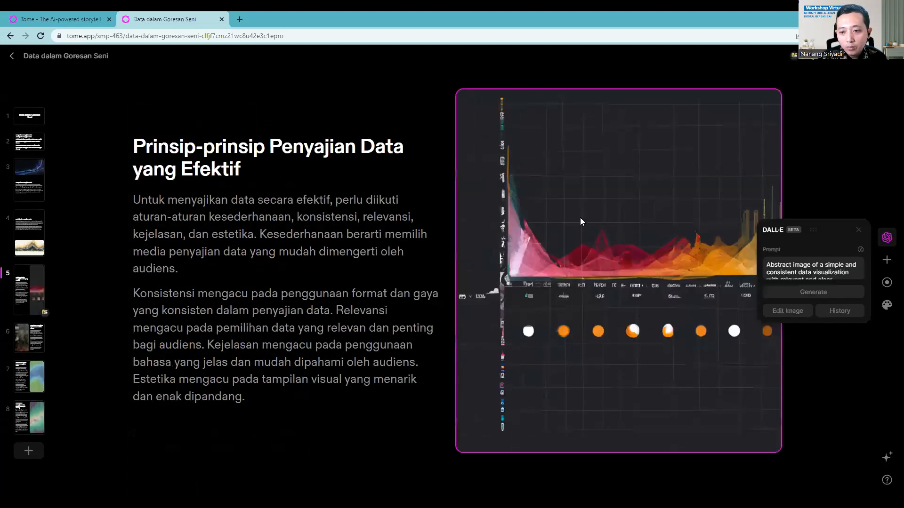
right_click(580, 218)
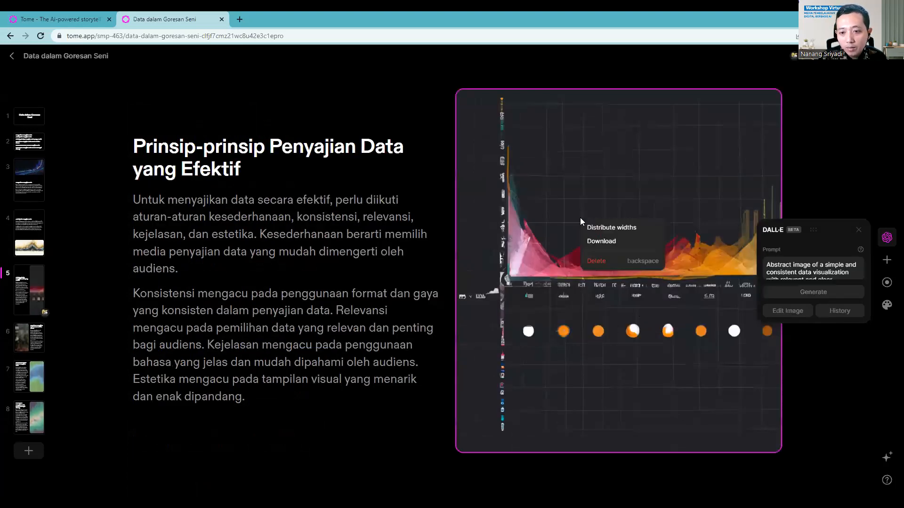
click(608, 261)
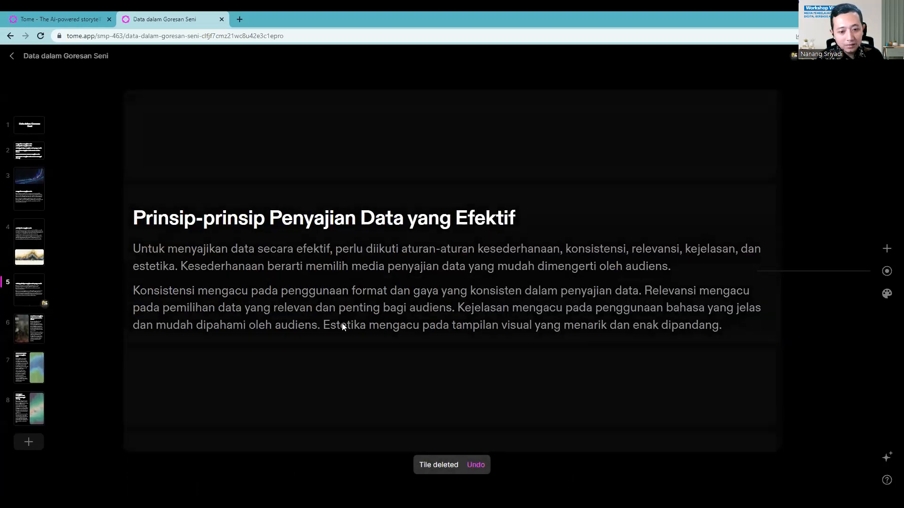
key(ctrl+z)
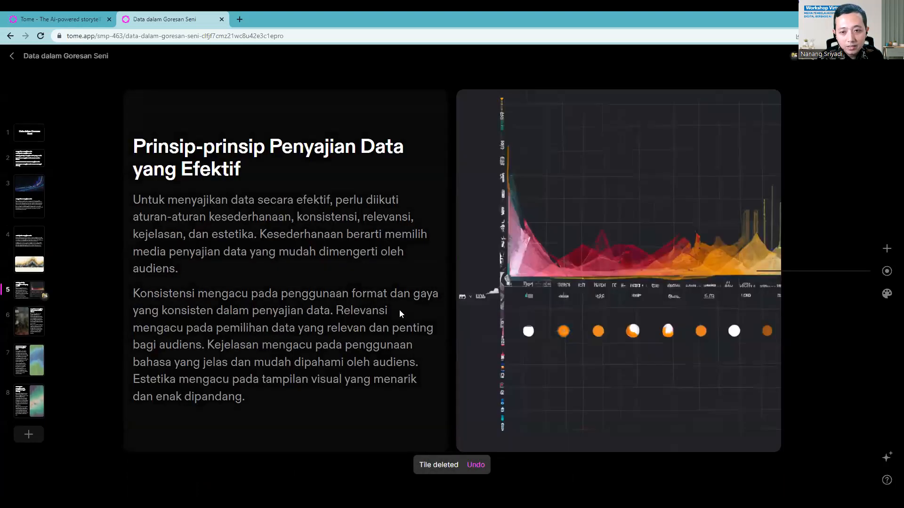
- Add a DALL·E tile to page 5 and fill it with the hand image generated from the prompt "data"
click(890, 271)
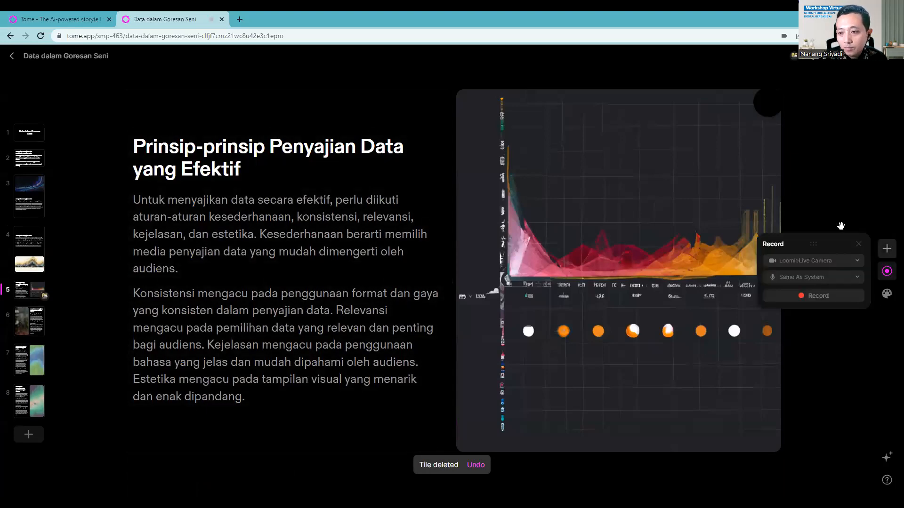
click(858, 232)
click(884, 247)
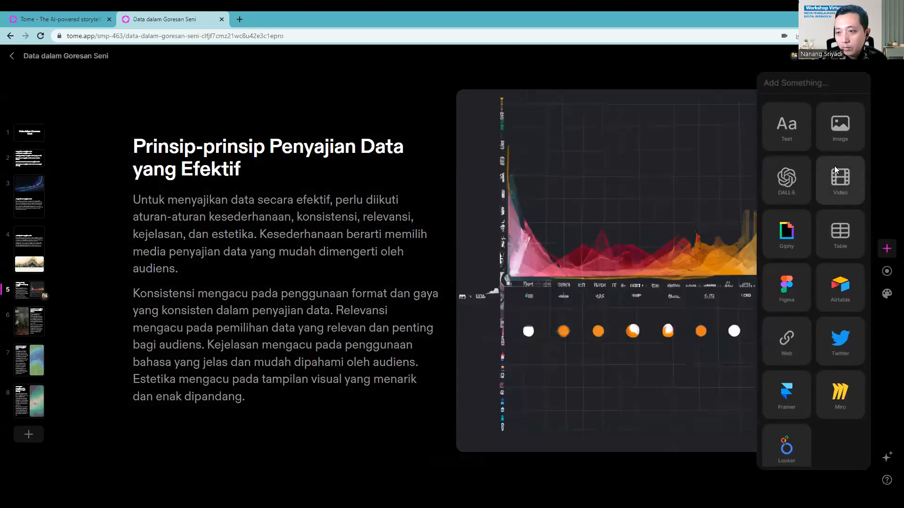
click(787, 185)
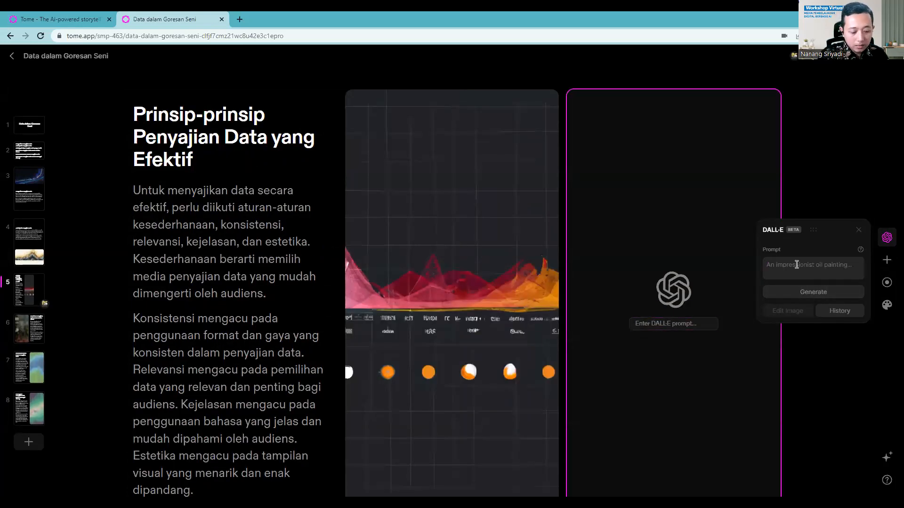
text(data)
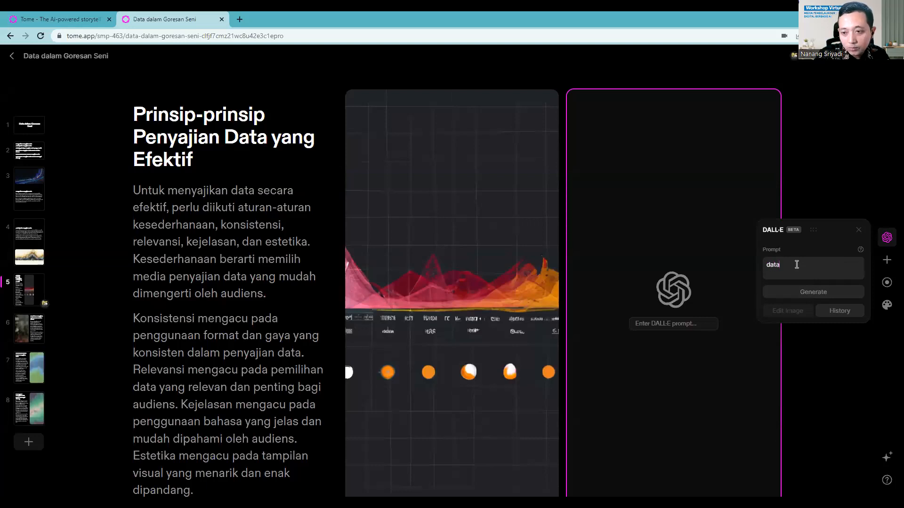
key(Return)
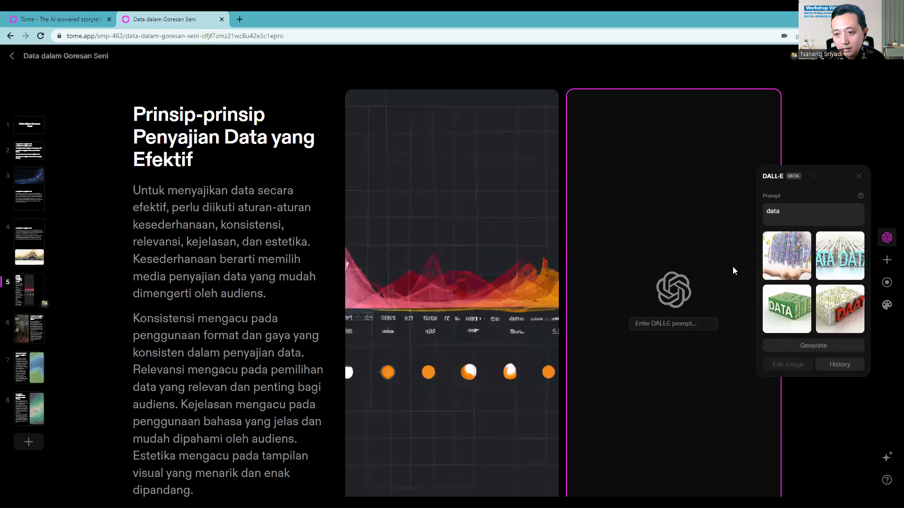
click(783, 259)
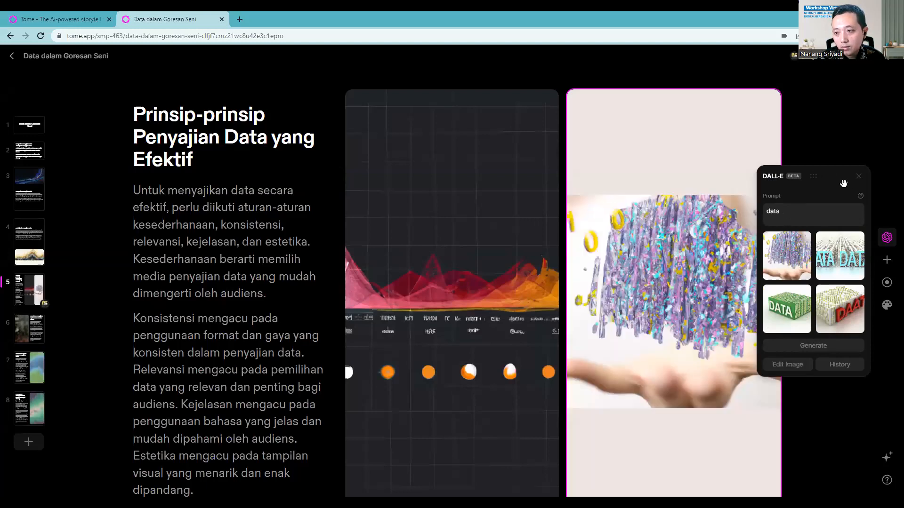
- Undo the DALL·E image fill and the addition of its tile on page 5
click(858, 177)
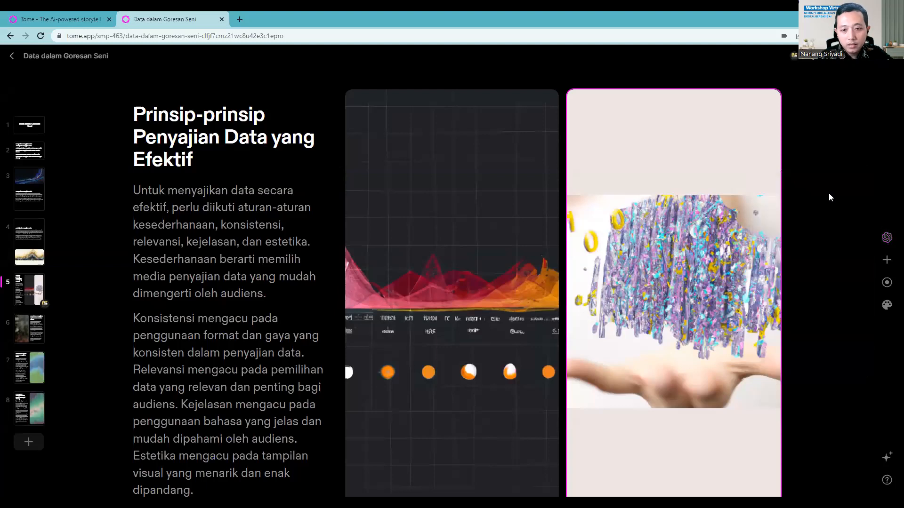
click(817, 271)
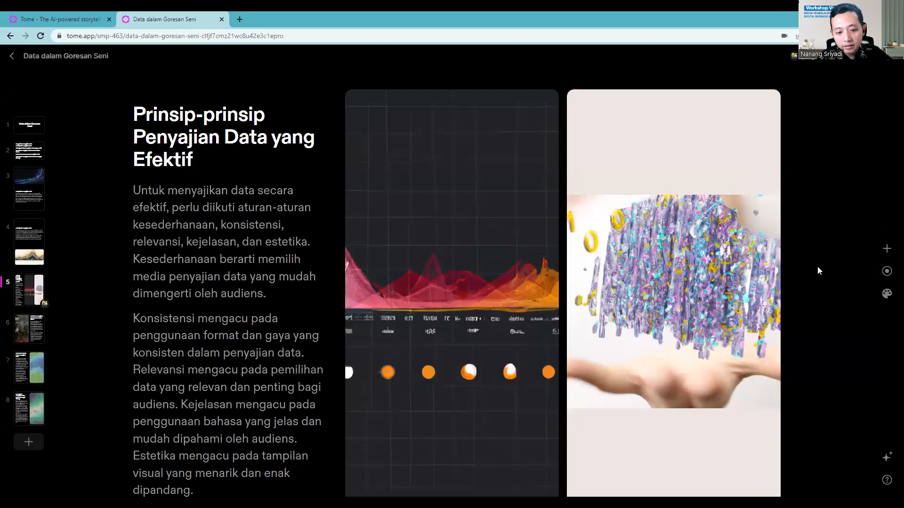
key(ctrl+z)
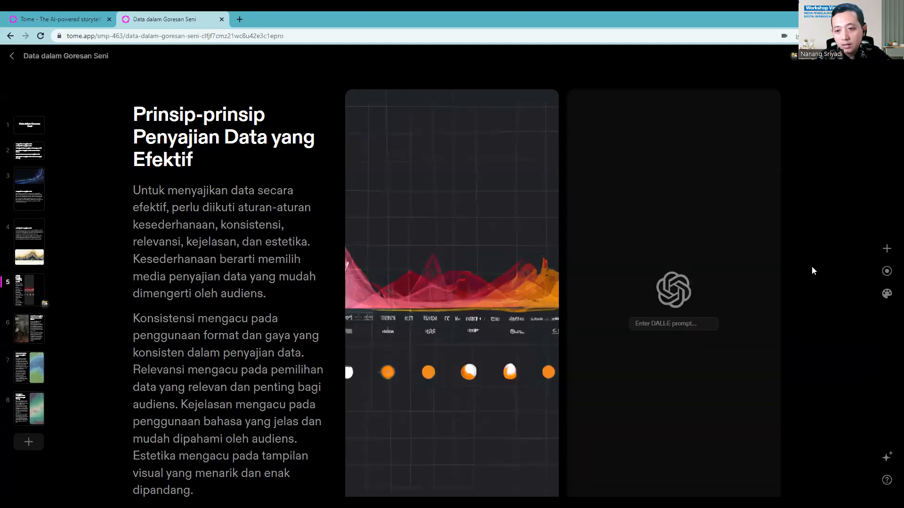
key(ctrl+z)
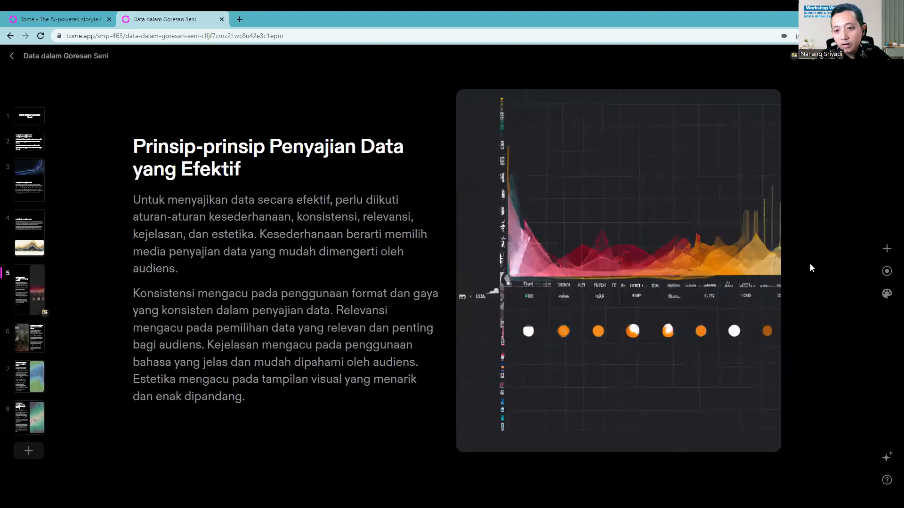
click(887, 249)
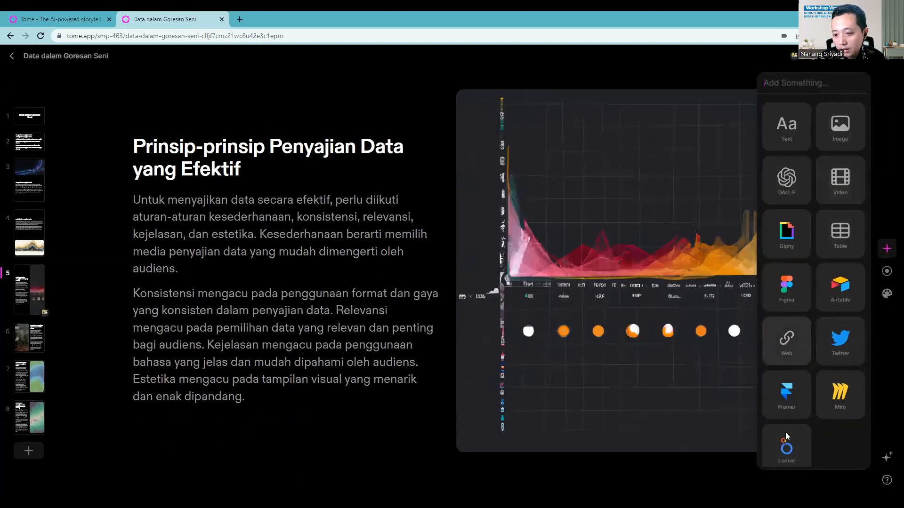
scroll(788, 339, down, 1)
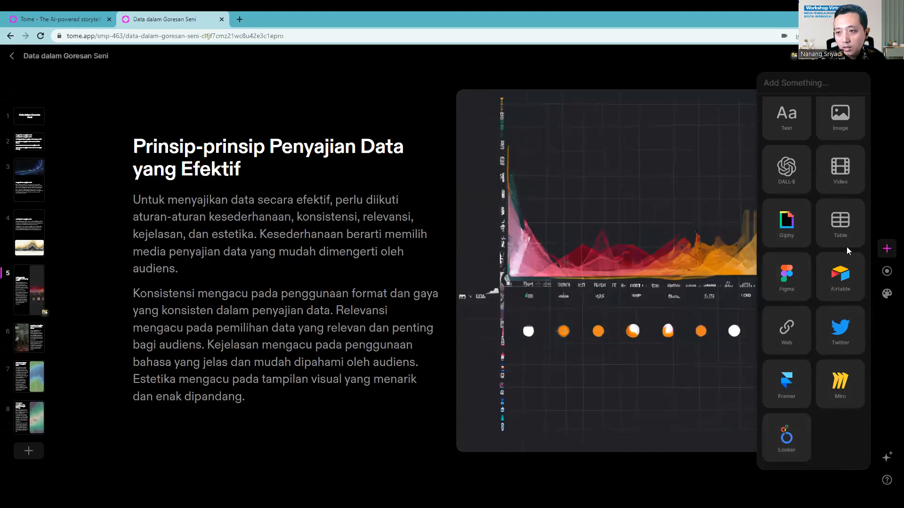
click(886, 293)
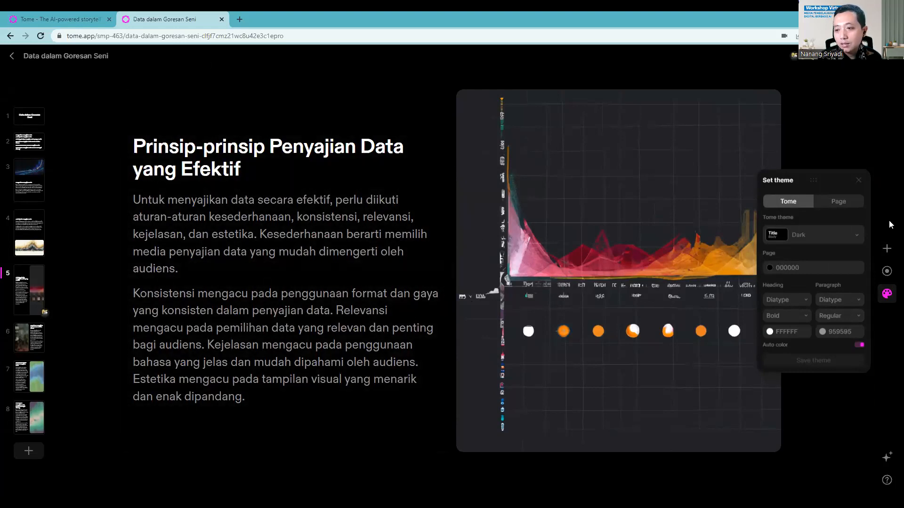
click(888, 249)
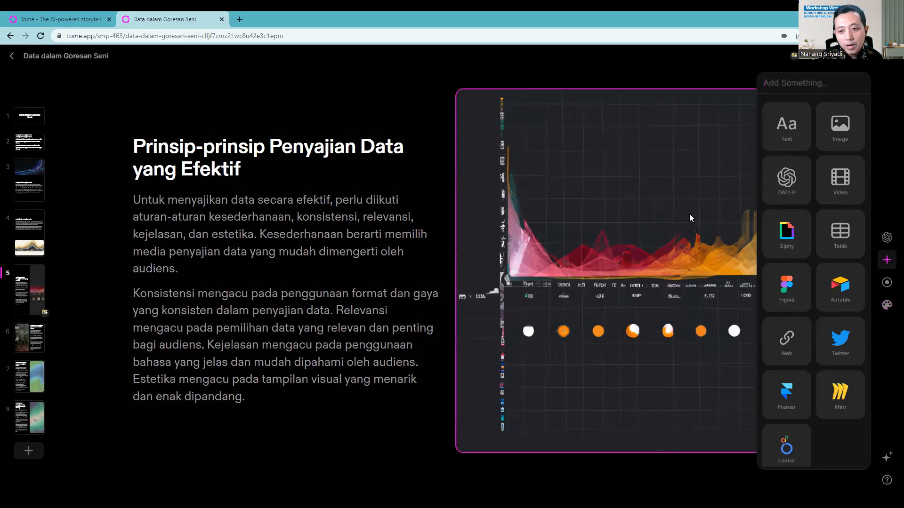
- Move the chart image tile to the left of the text on page 5
drag(632, 213, 184, 217)
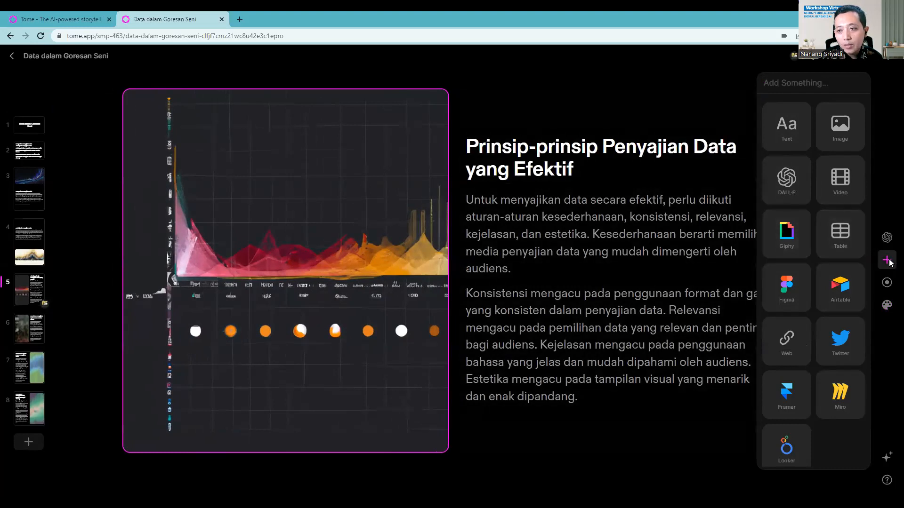
click(887, 283)
- Try adding an empty image tile to page 5, and delete it again
click(887, 251)
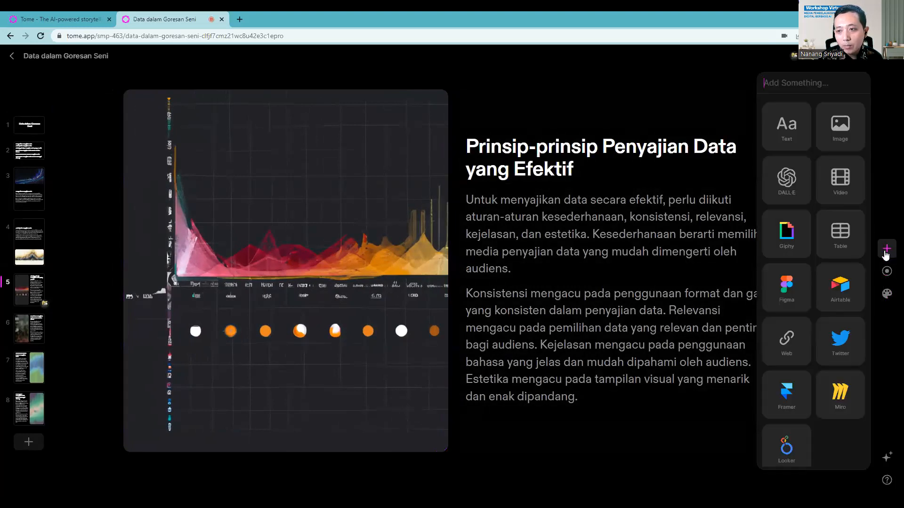
click(835, 124)
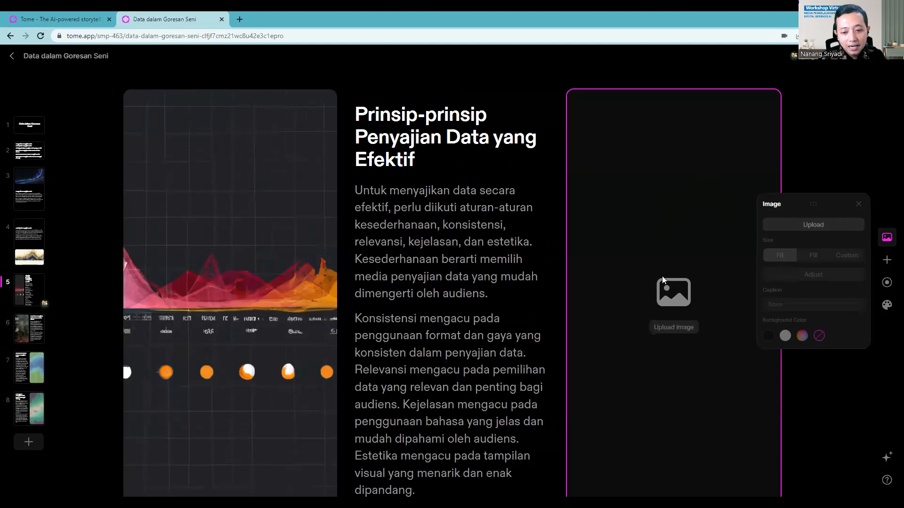
key(Delete)
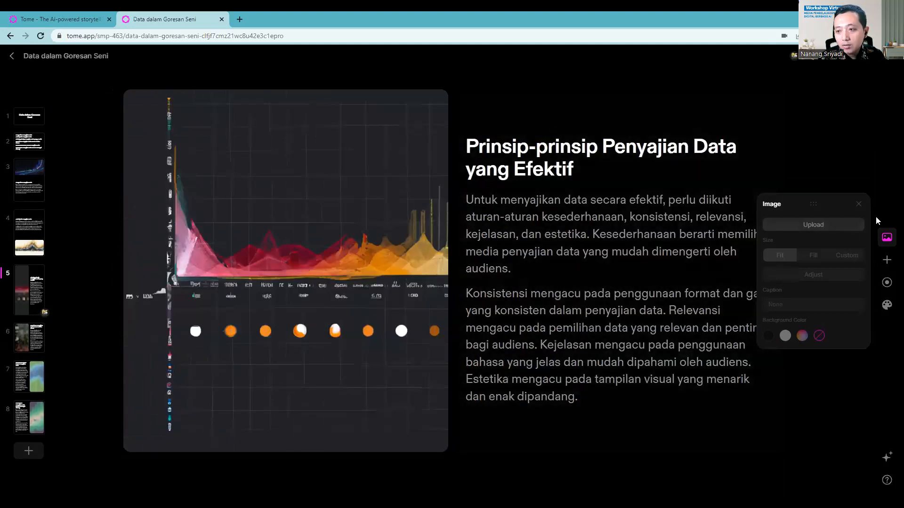
- Try adding an empty video tile to page 5, and delete it again
click(886, 260)
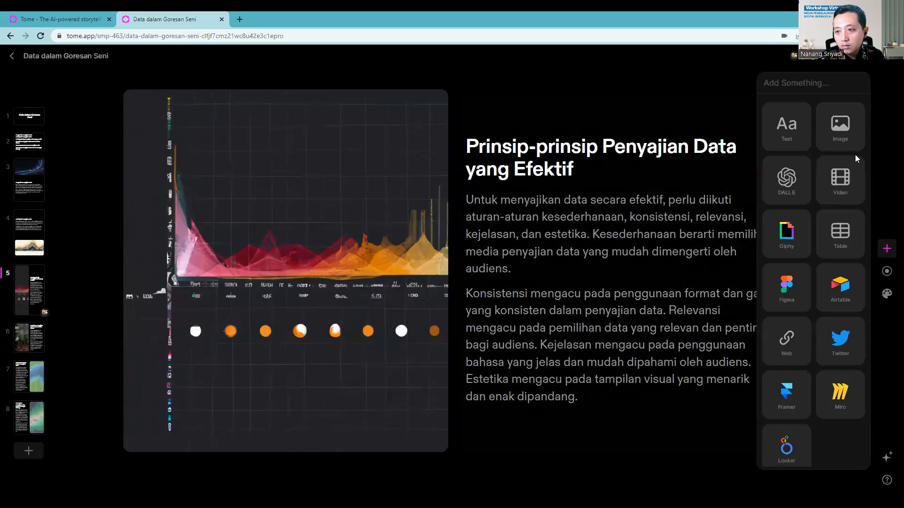
click(837, 181)
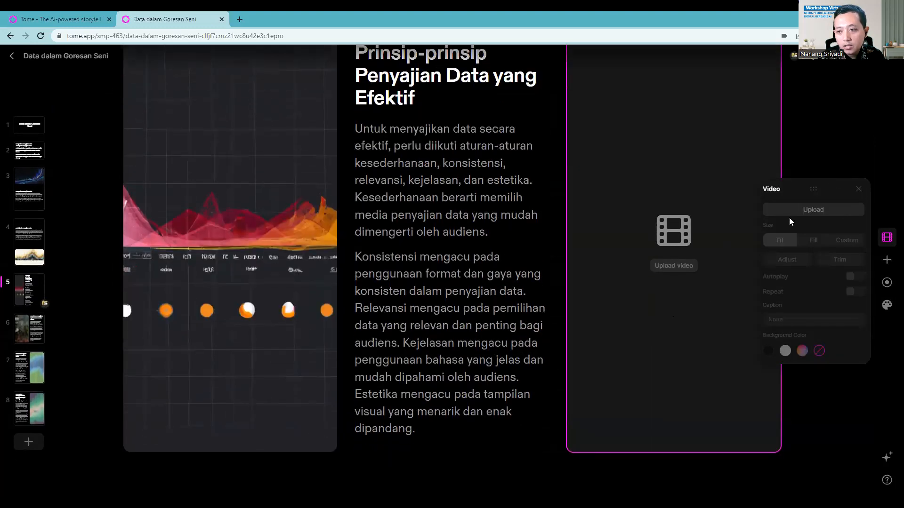
click(859, 189)
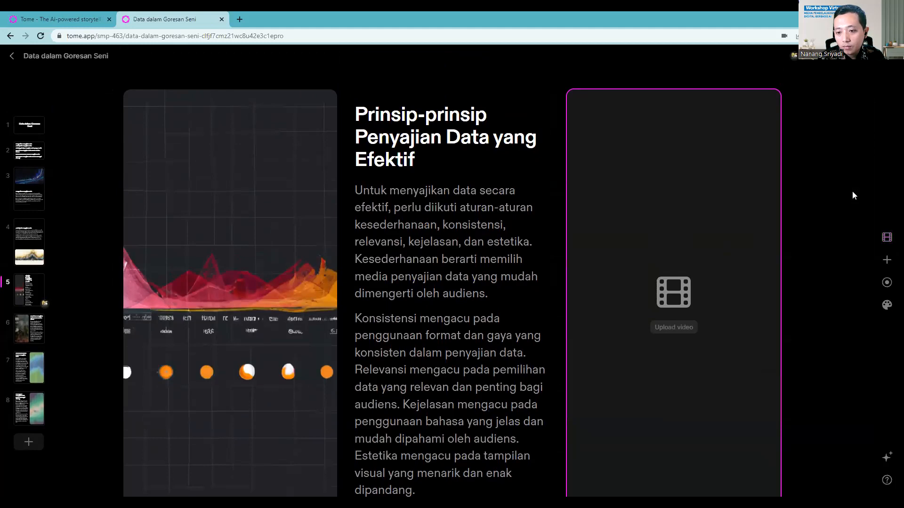
key(Delete)
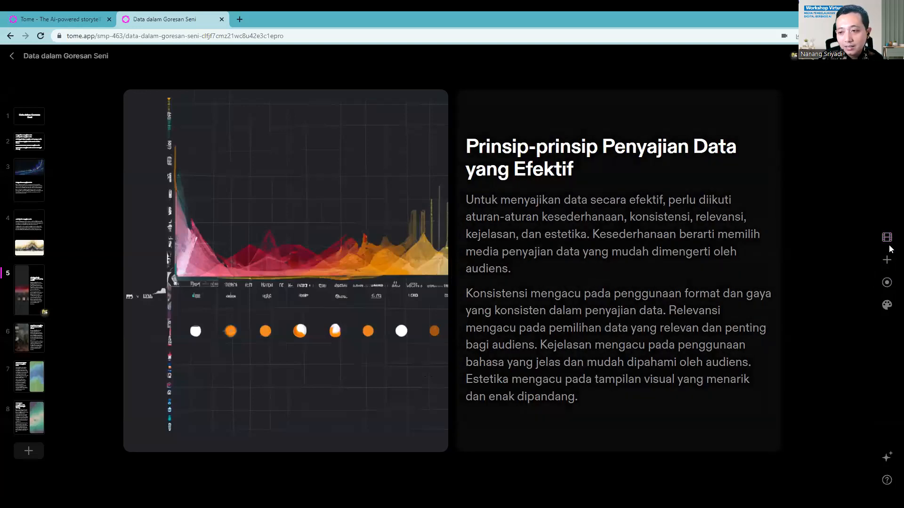
click(887, 261)
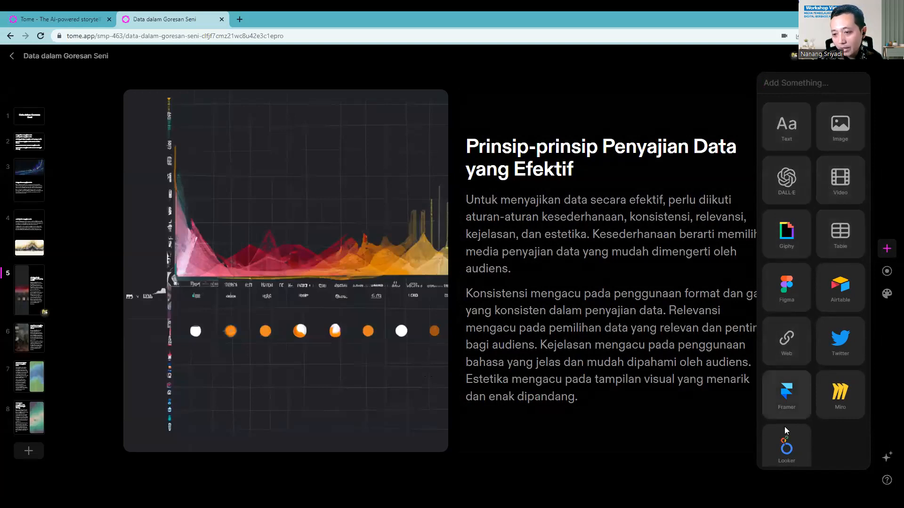
click(887, 250)
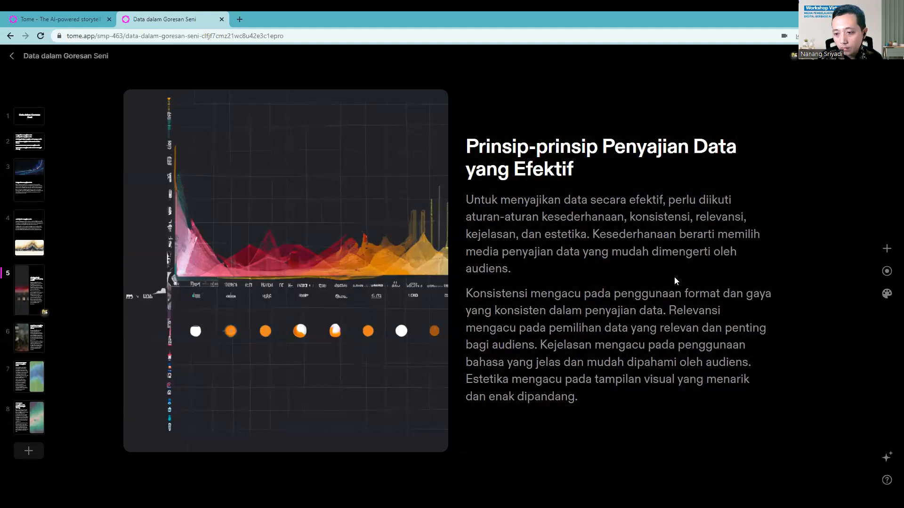
- Try the Canary and Creme themes on the whole presentation, and set its theme to Dune
click(885, 294)
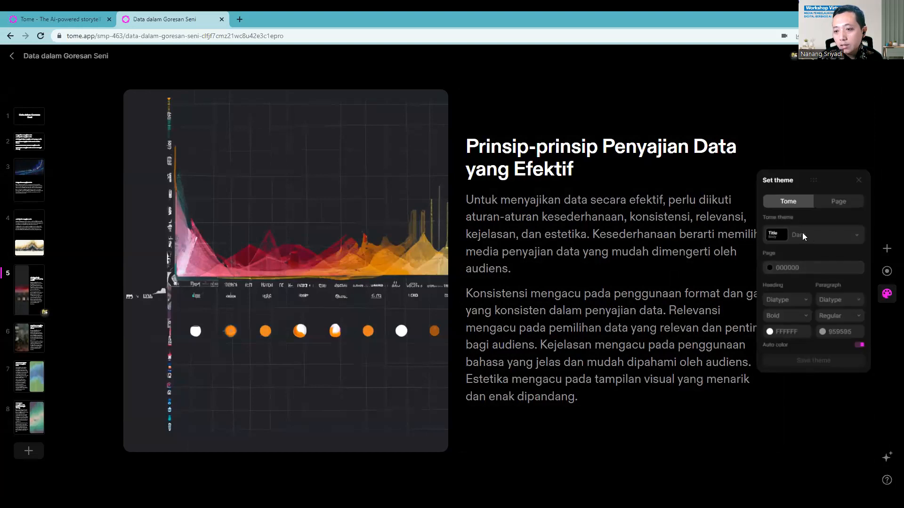
click(844, 232)
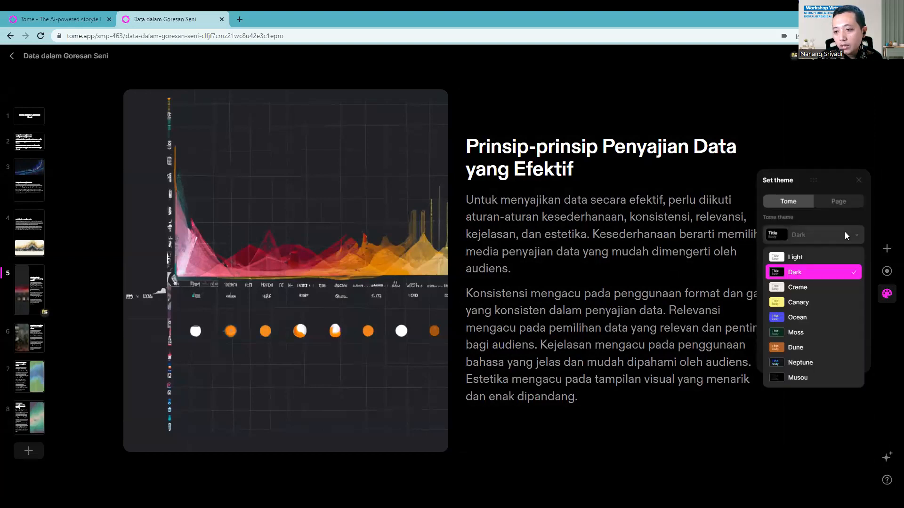
click(809, 301)
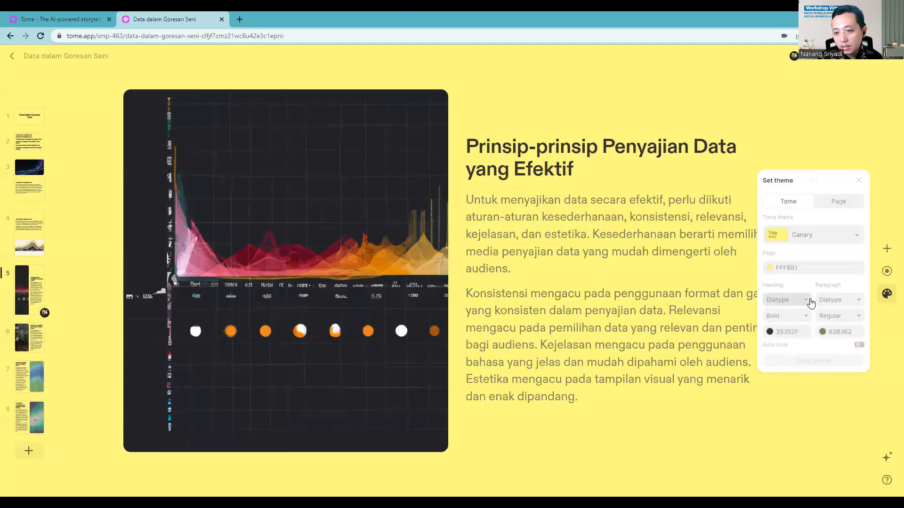
click(842, 233)
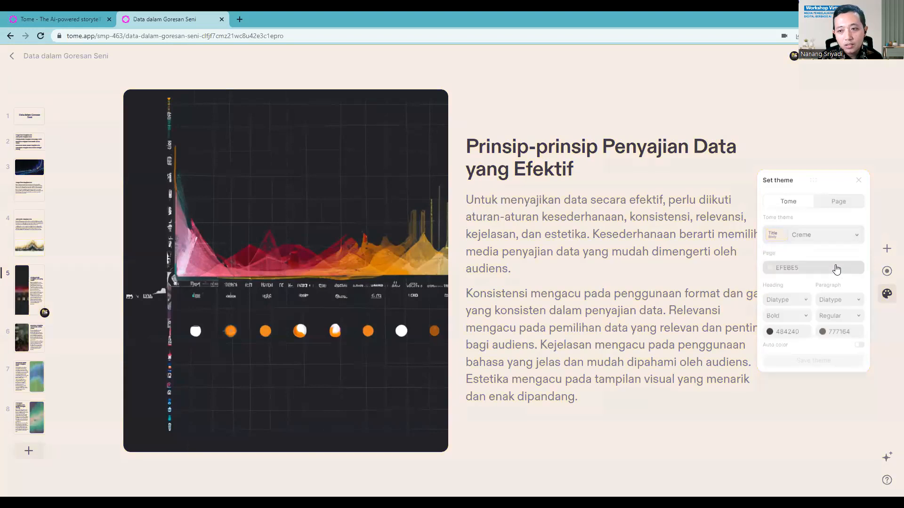
click(835, 268)
click(839, 241)
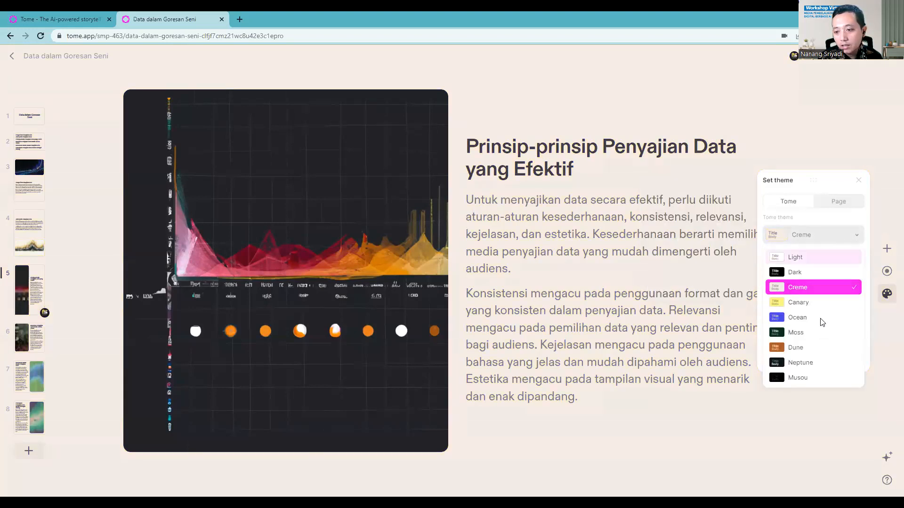
click(819, 348)
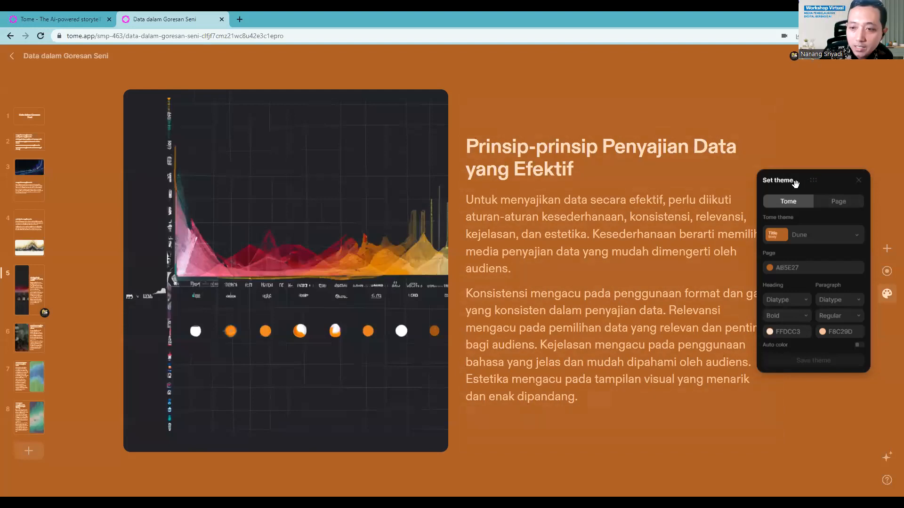
click(858, 180)
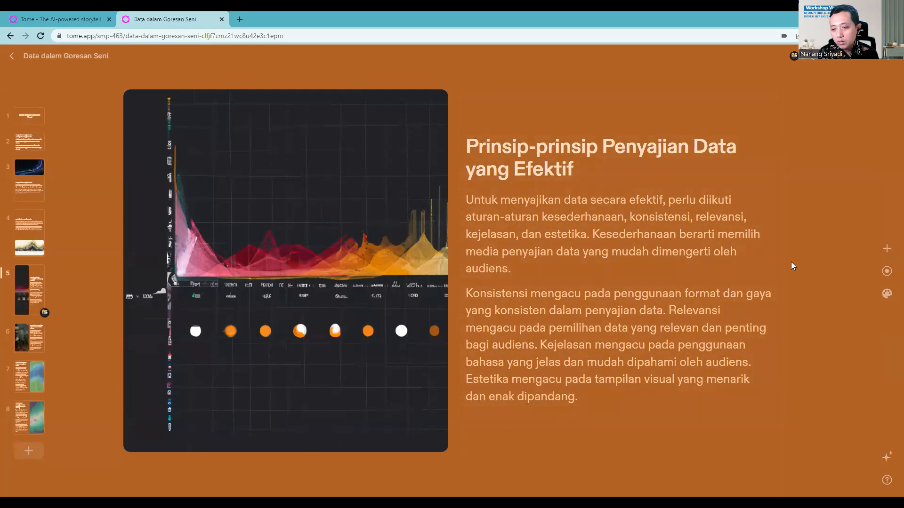
- Try adding an image tile and a text tile to page 5, and undo both additions
click(879, 252)
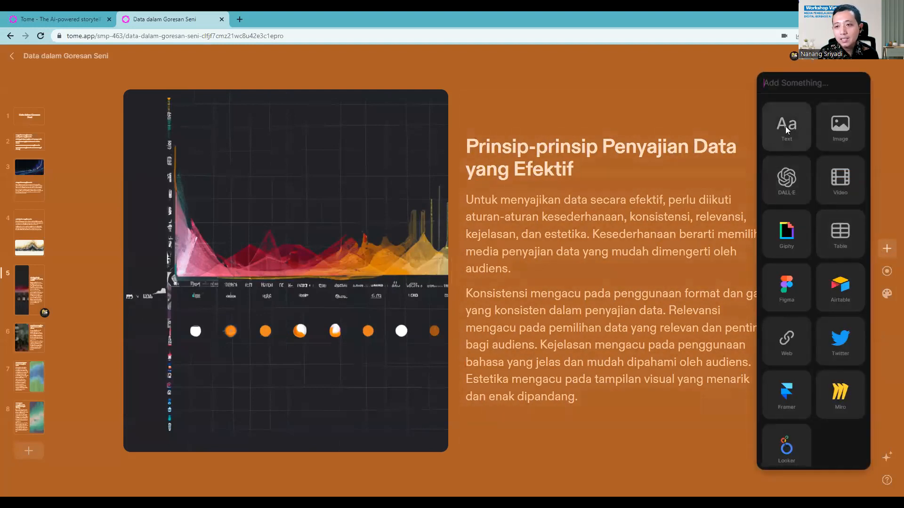
click(843, 125)
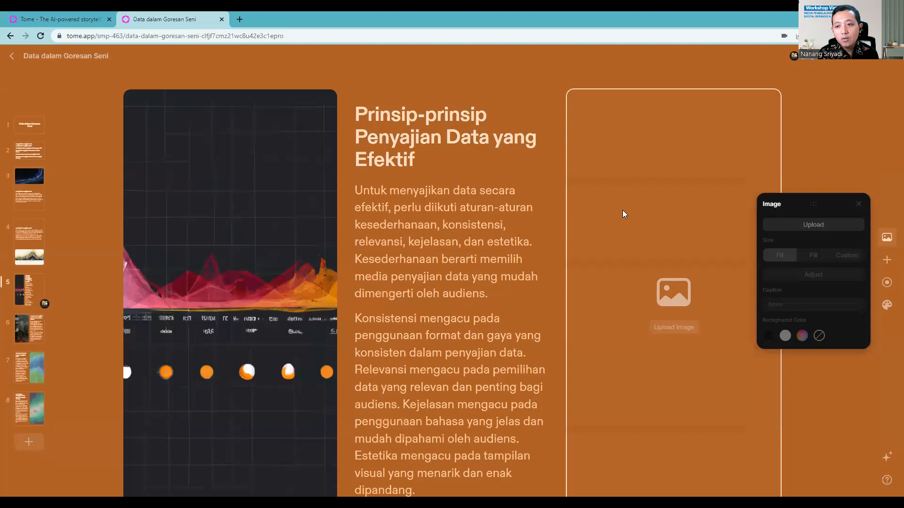
scroll(642, 326, down, 2)
scroll(680, 279, up, 1)
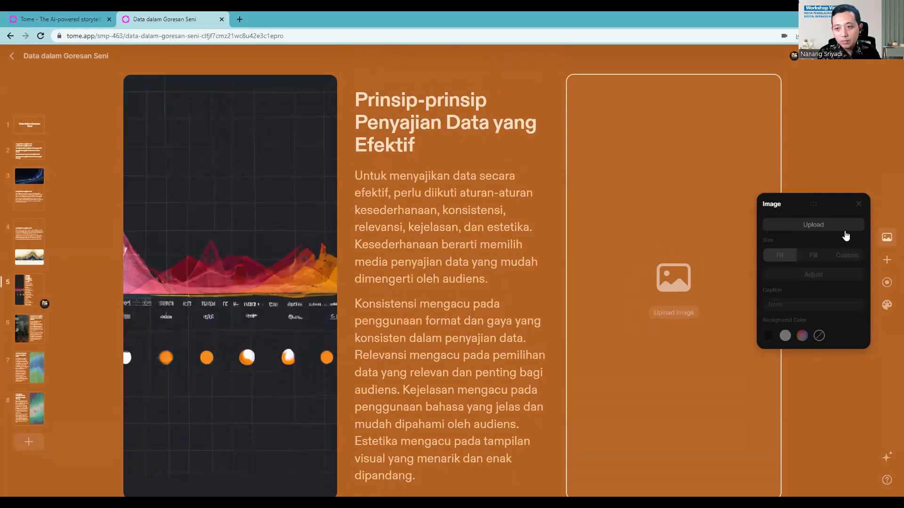
click(885, 262)
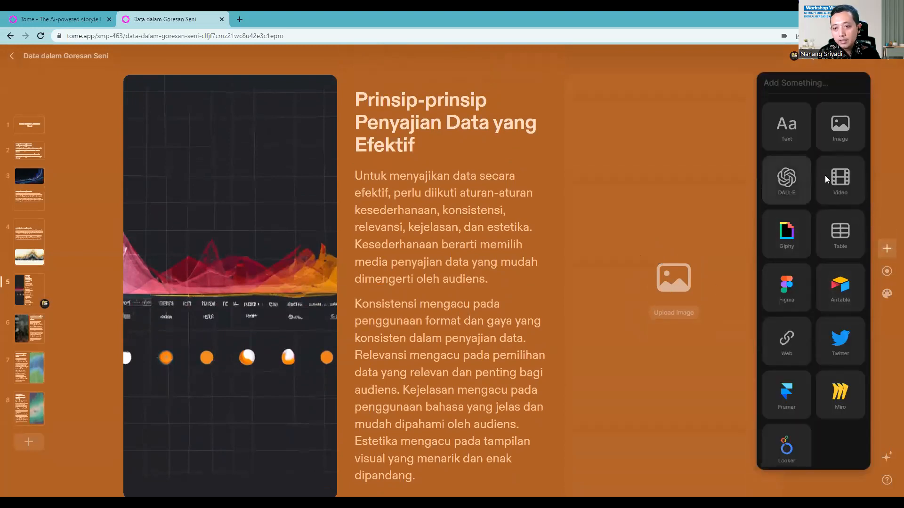
click(787, 131)
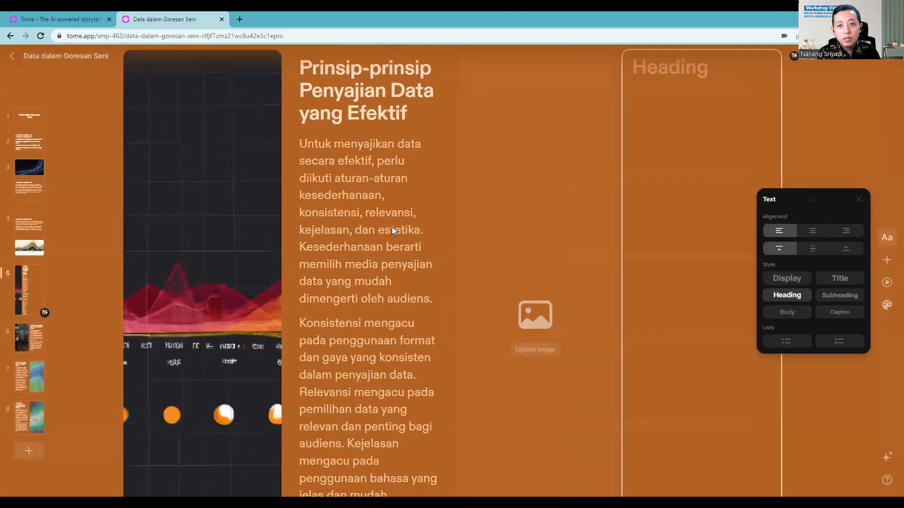
click(856, 202)
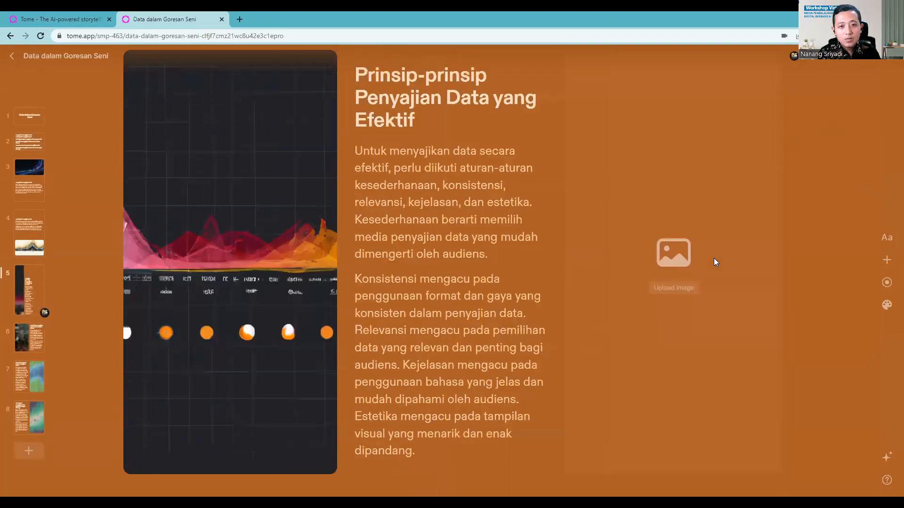
key(ctrl+z)
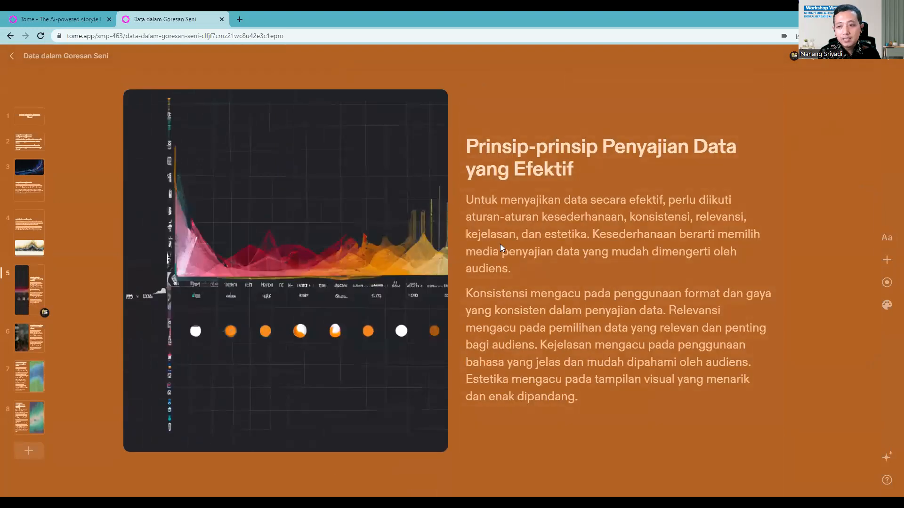
- Examine the presentation's theme settings and the narration recording options
click(887, 307)
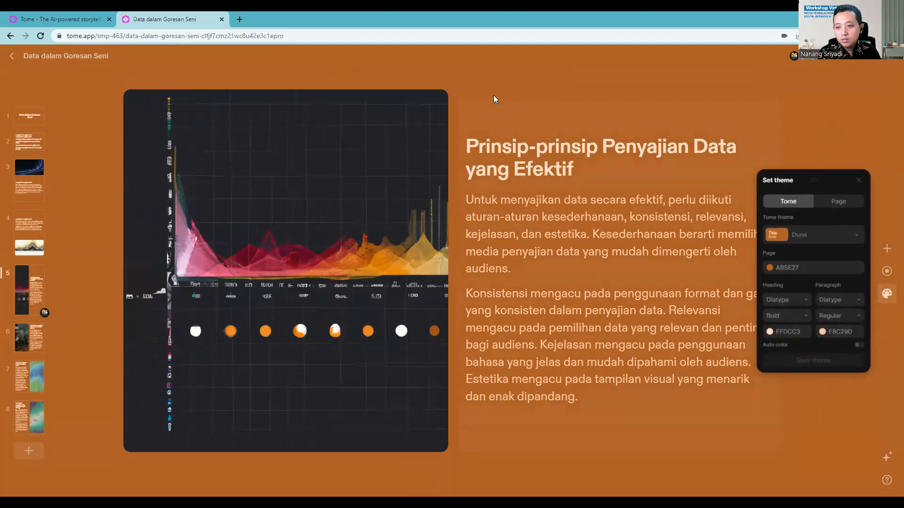
click(873, 419)
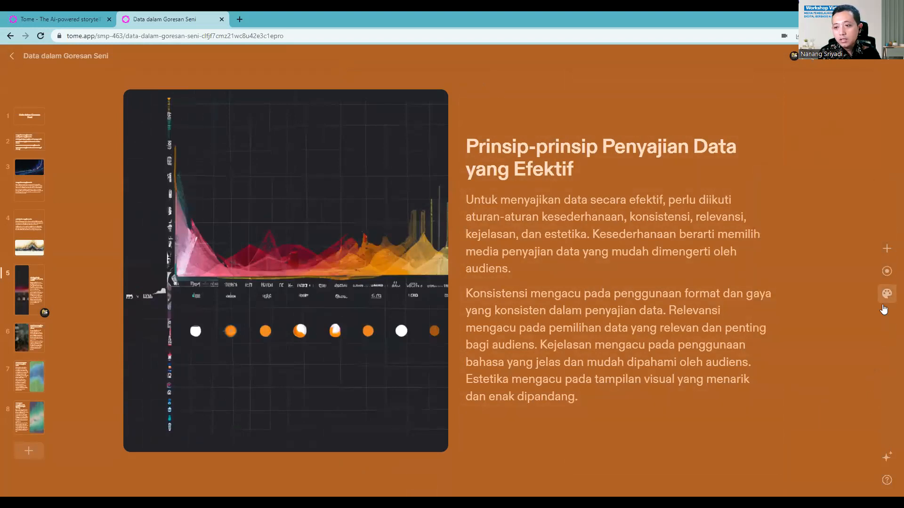
click(886, 273)
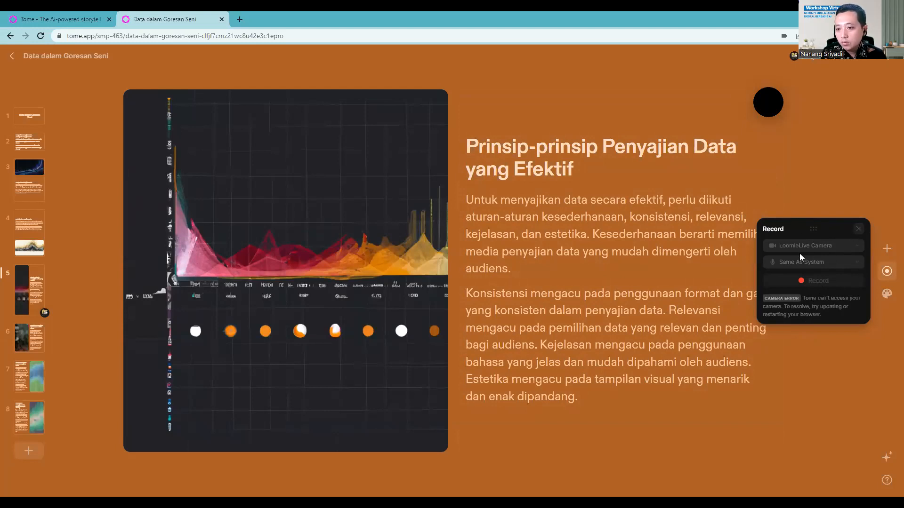
click(858, 230)
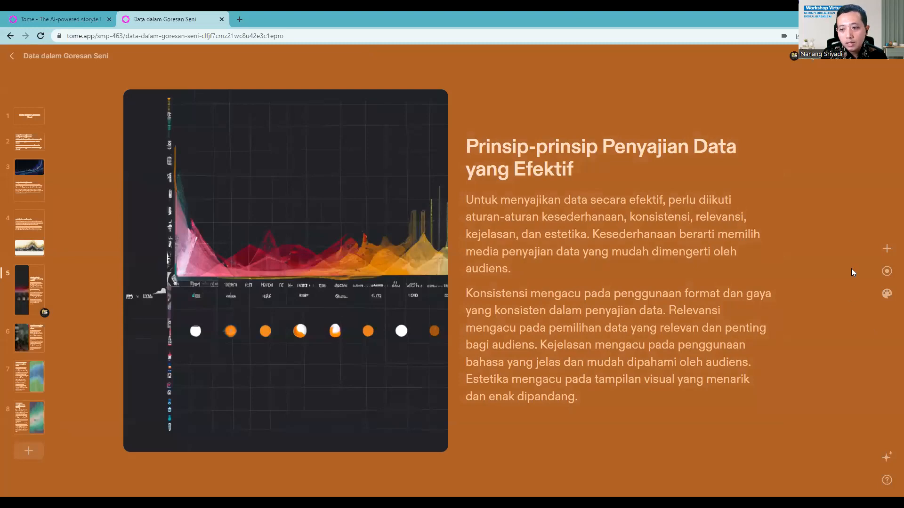
- Try adding an empty image tile beside the text on page 5, and delete it again
click(887, 249)
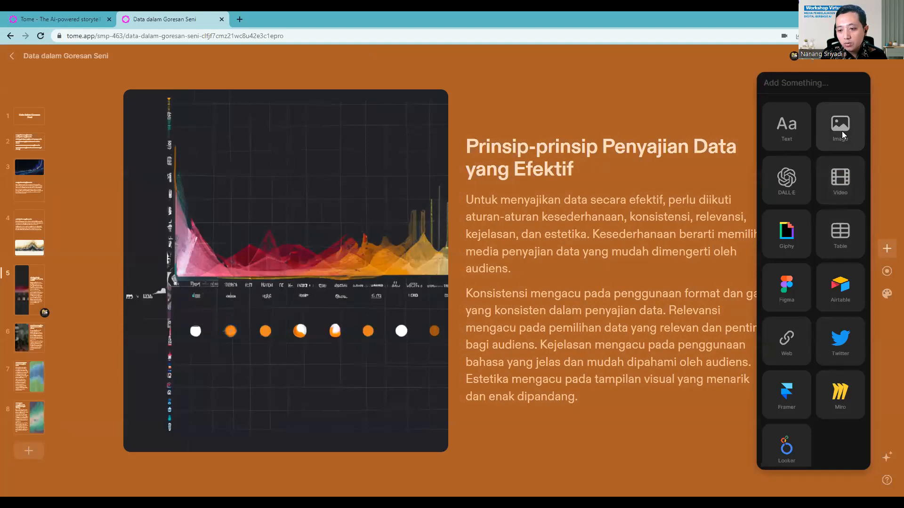
click(840, 127)
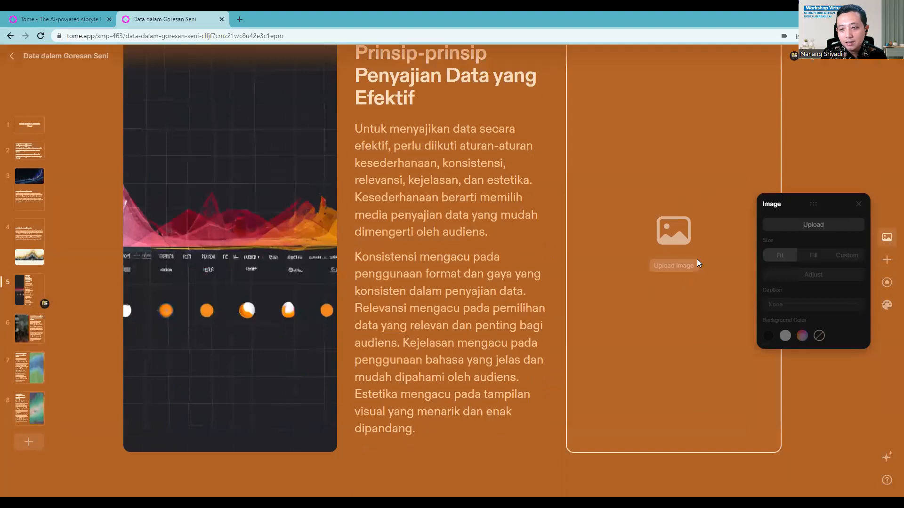
click(859, 205)
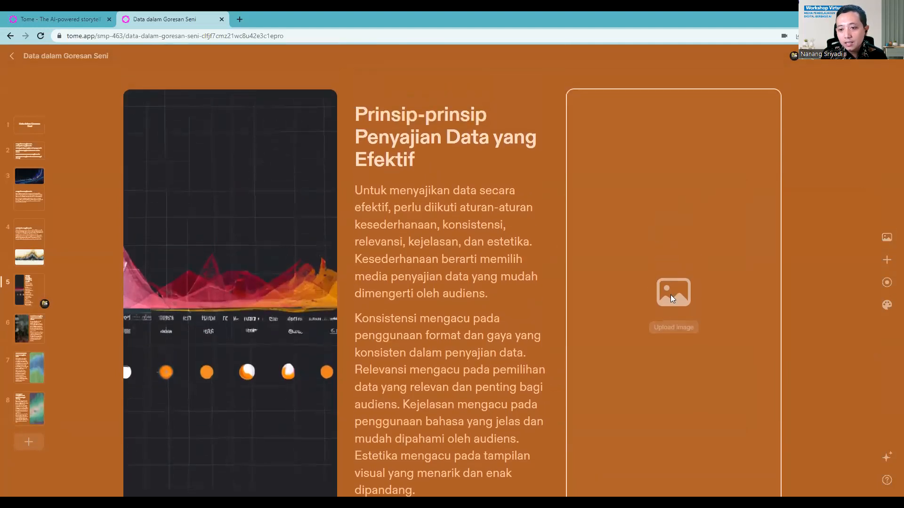
key(Delete)
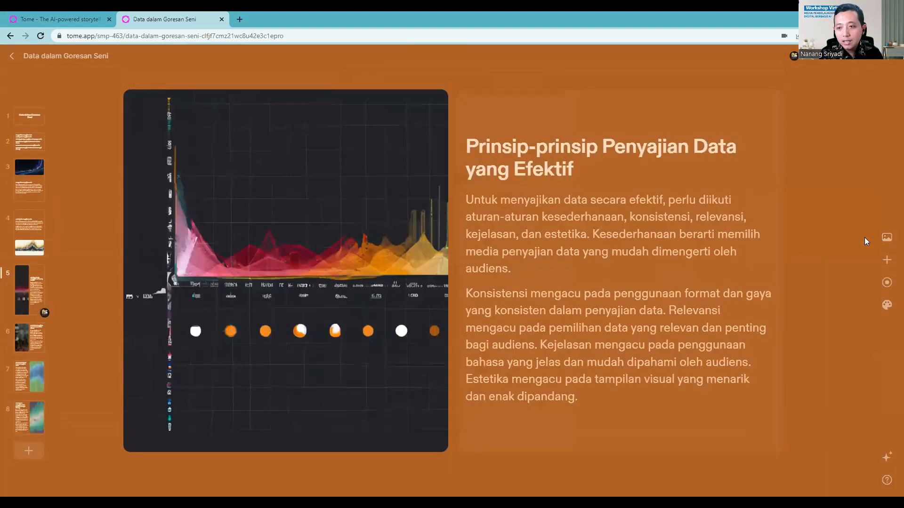
- Try adding a DALL-E tile to page 5 with the colourful 3D letters image generated from the prompt "data", and undo it
click(887, 260)
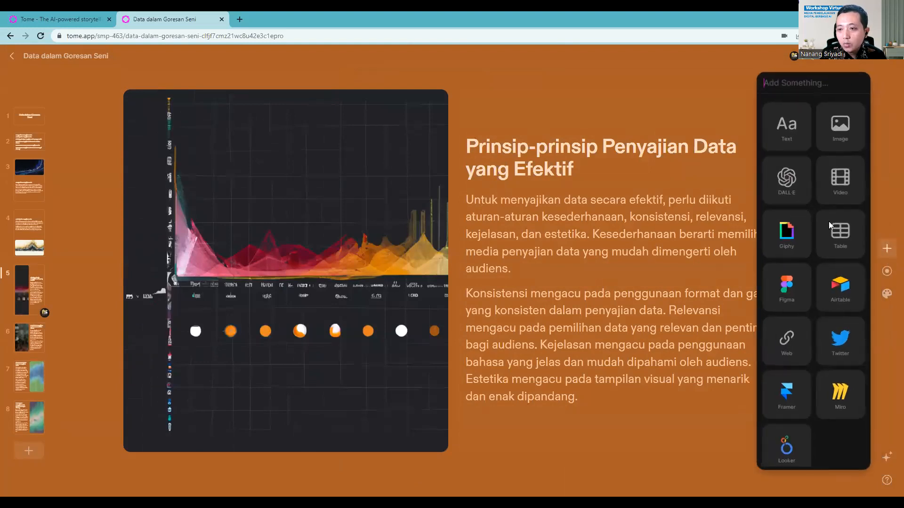
click(791, 180)
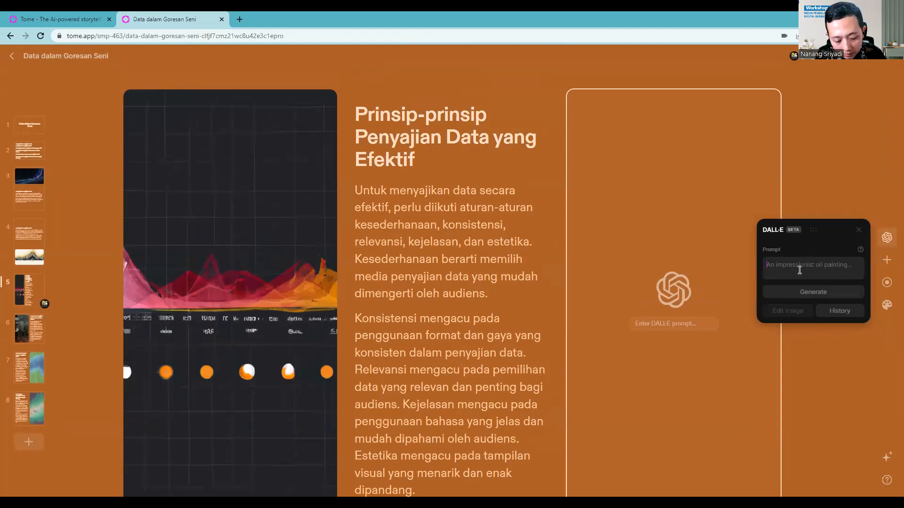
text(da)
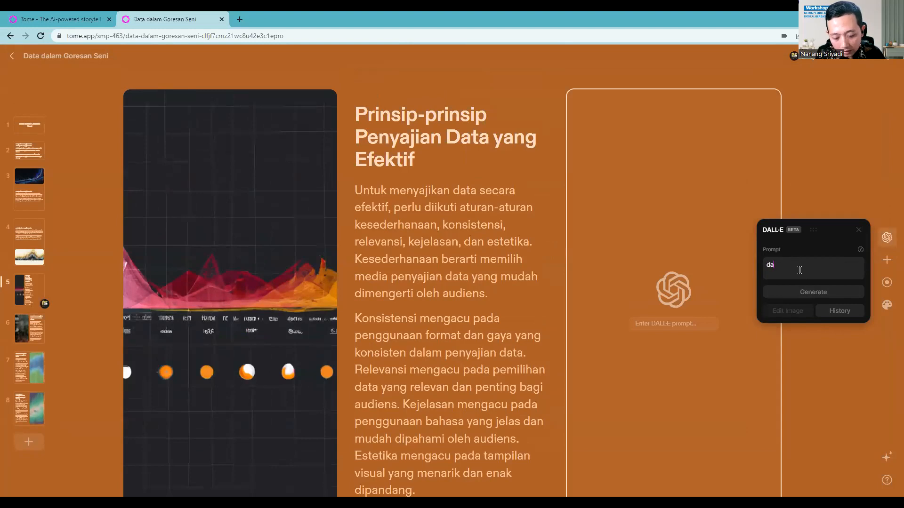
text(ta)
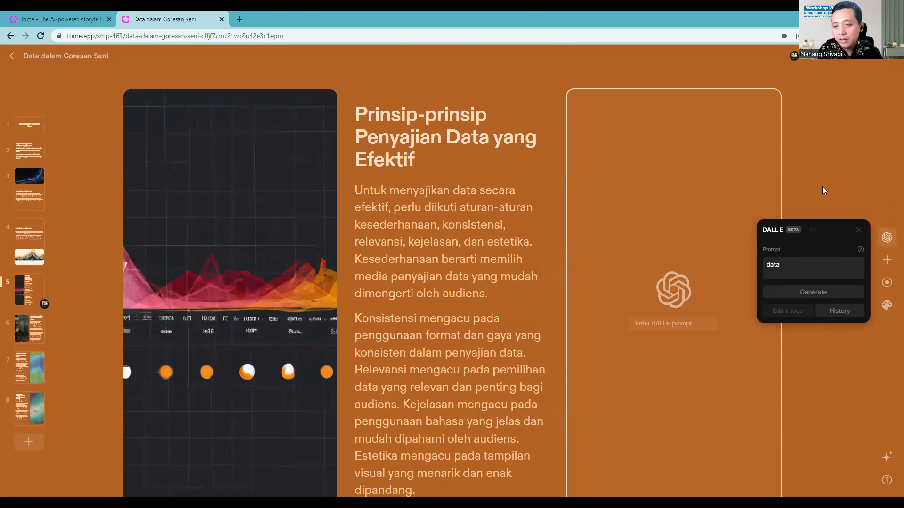
key(Return)
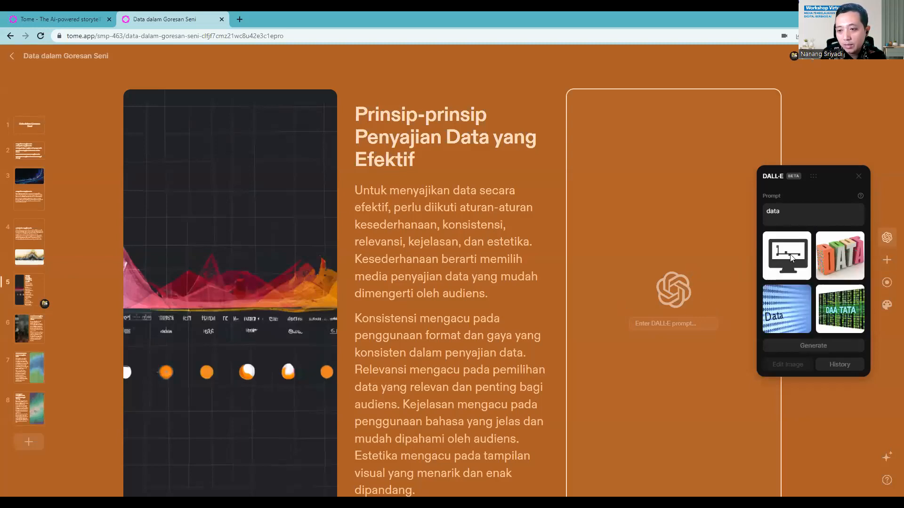
click(836, 255)
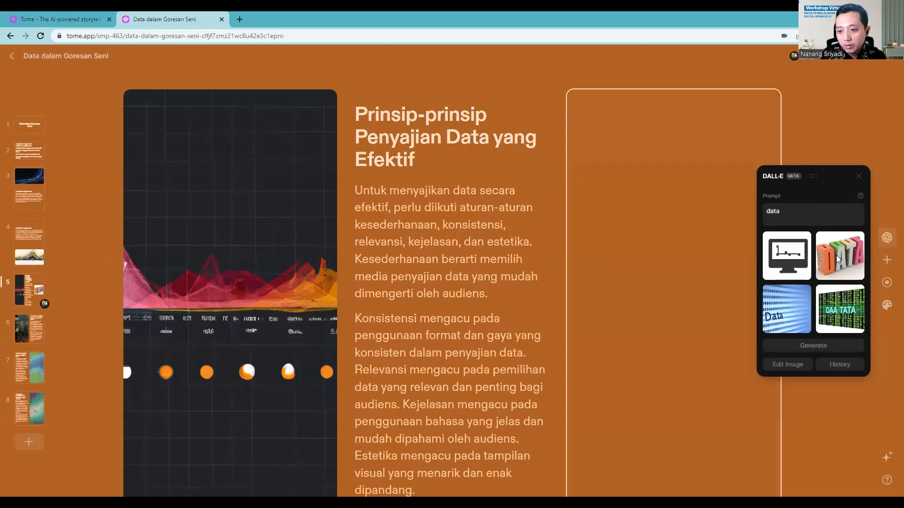
click(858, 176)
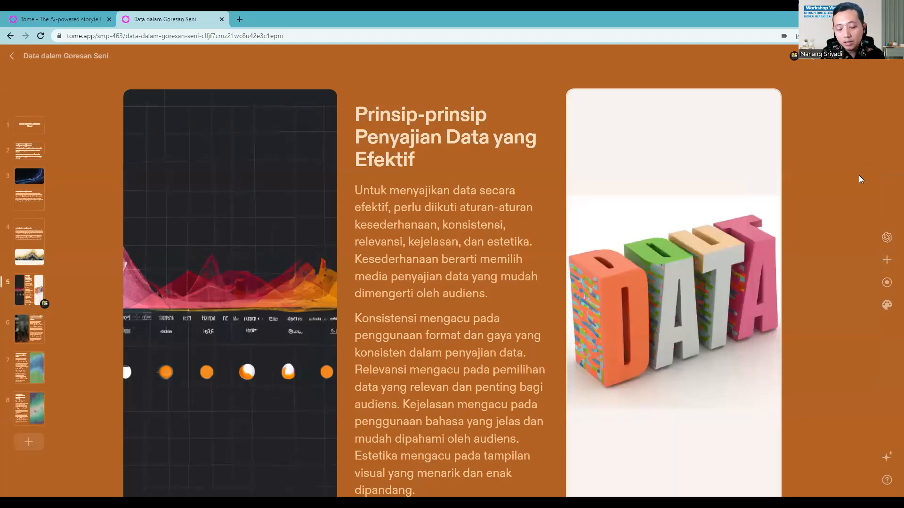
key(ctrl+z)
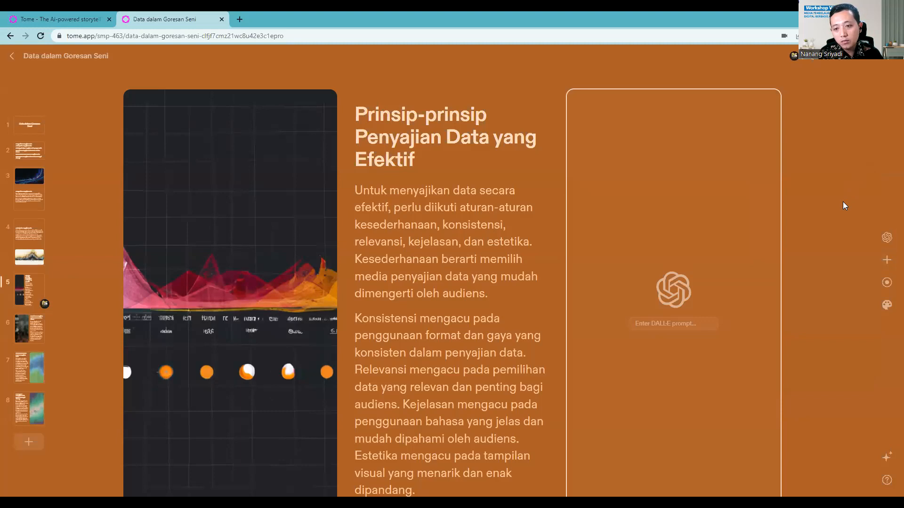
key(ctrl+z)
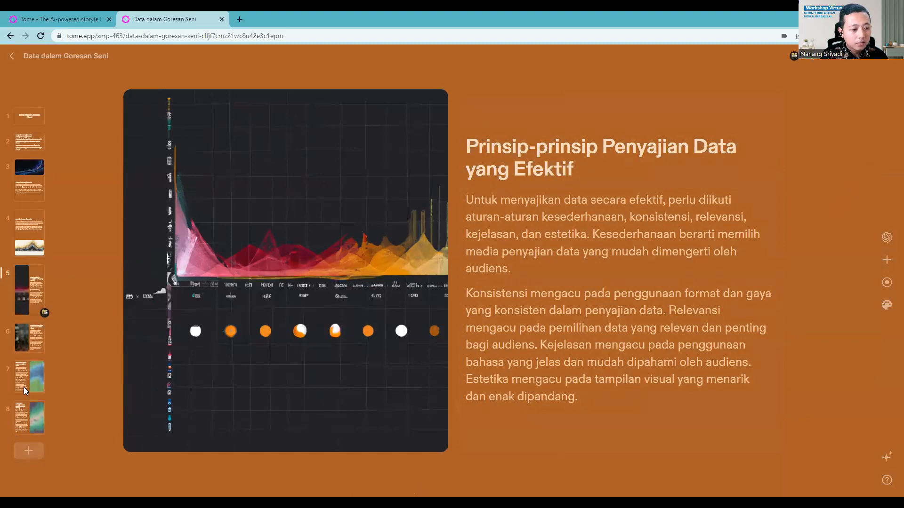
- Insert a page with the single-image layout after page 5 and upload the "Workshop Virtual" picture from the Pictures folder into it
click(31, 452)
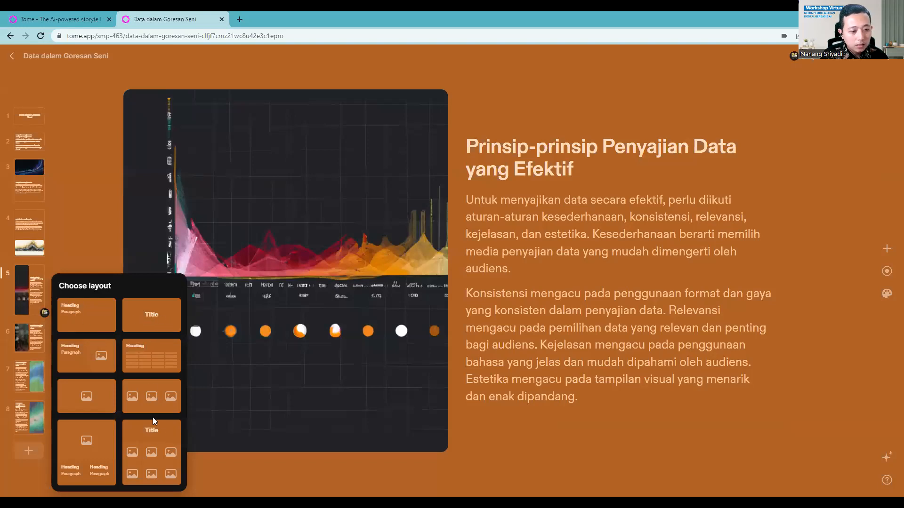
click(80, 398)
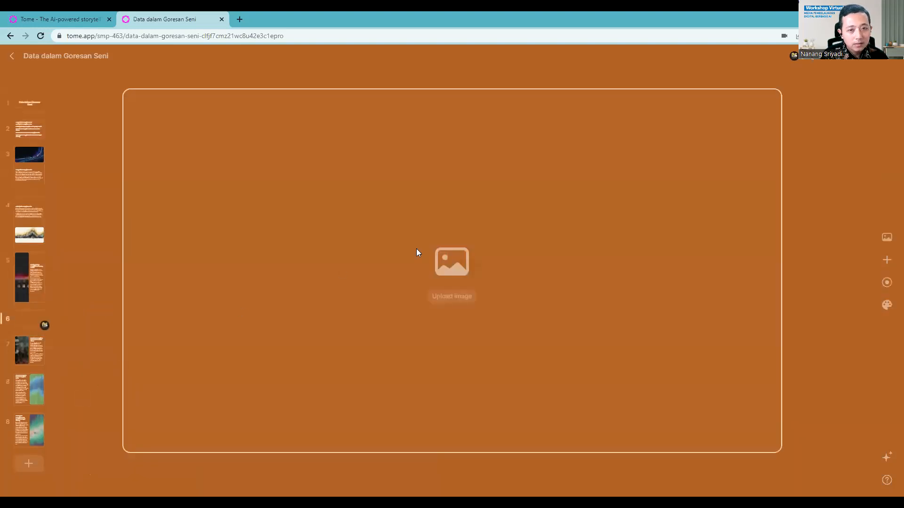
click(448, 296)
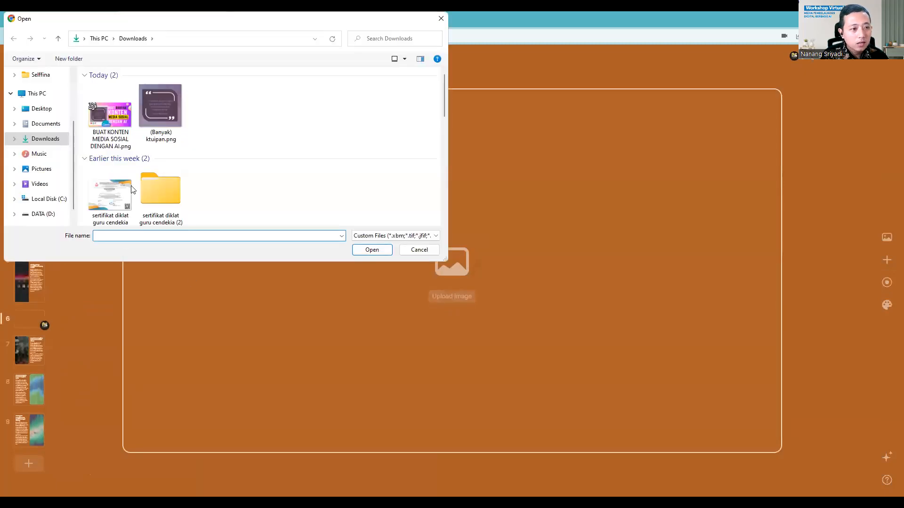
scroll(198, 194, down, 3)
scroll(187, 202, down, 3)
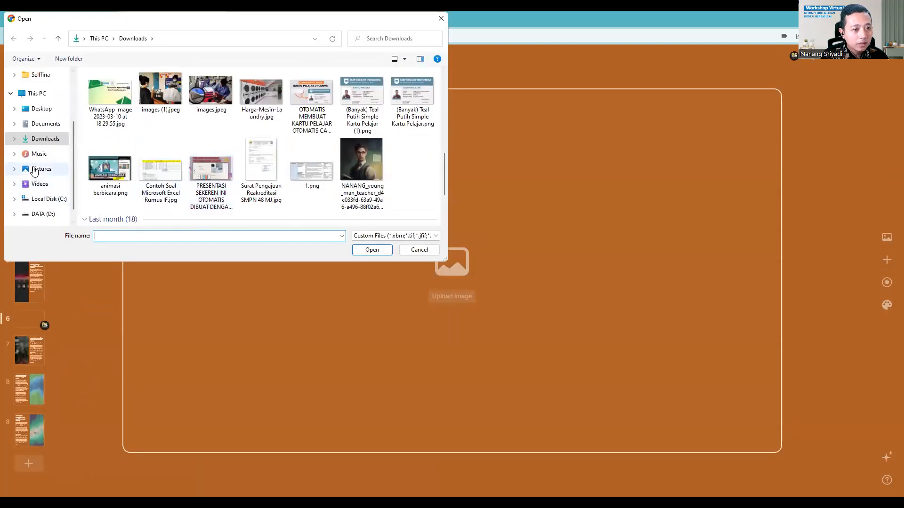
click(41, 168)
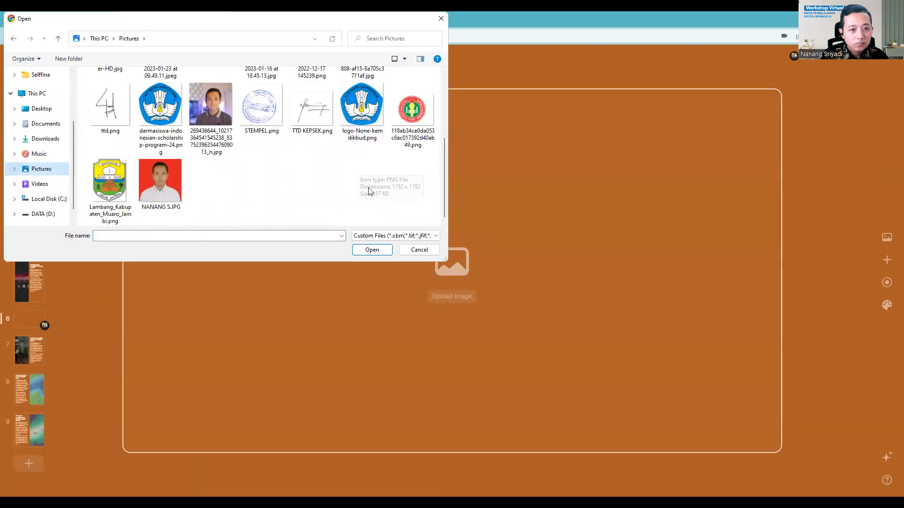
scroll(275, 193, up, 3)
double_click(270, 169)
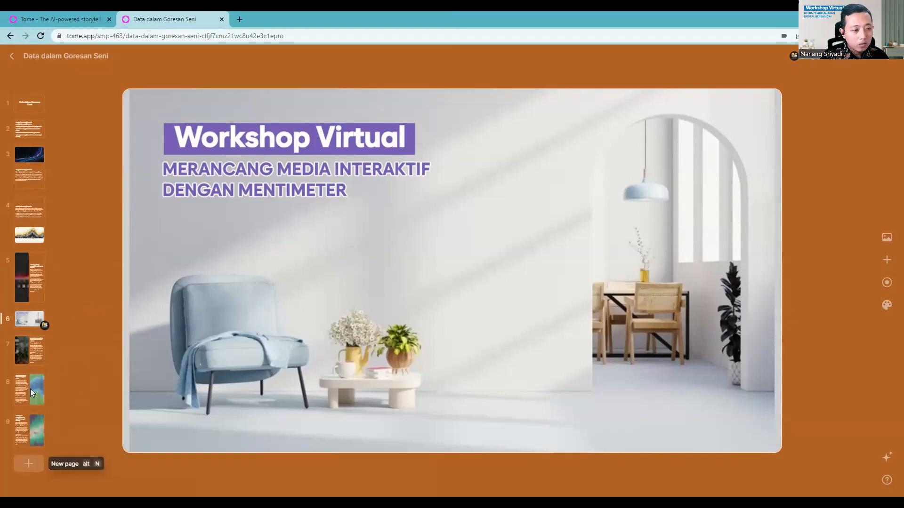
- Move the "Workshop Virtual" image page to the end of the presentation as page 9
drag(28, 318, 27, 348)
drag(28, 421, 27, 435)
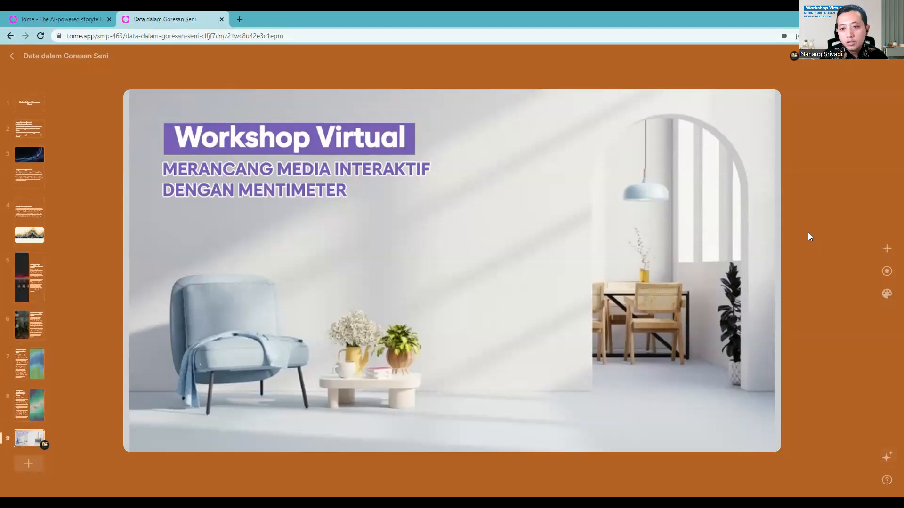
- Generate a new AI page about "data" after page 9, with the images art style left on Auto
click(886, 461)
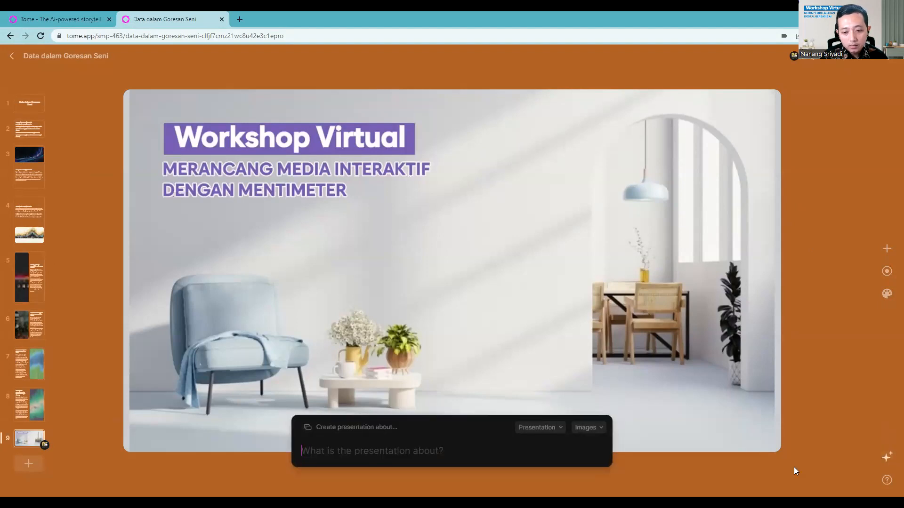
click(348, 427)
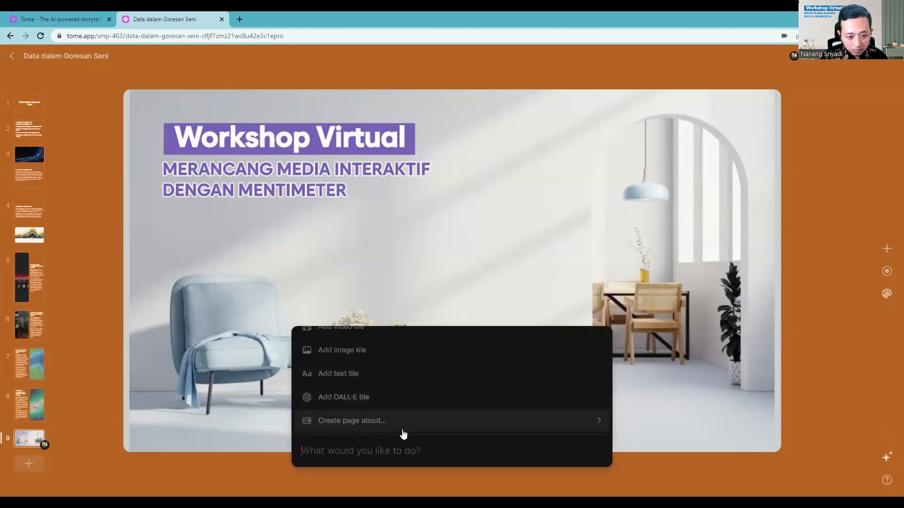
click(598, 422)
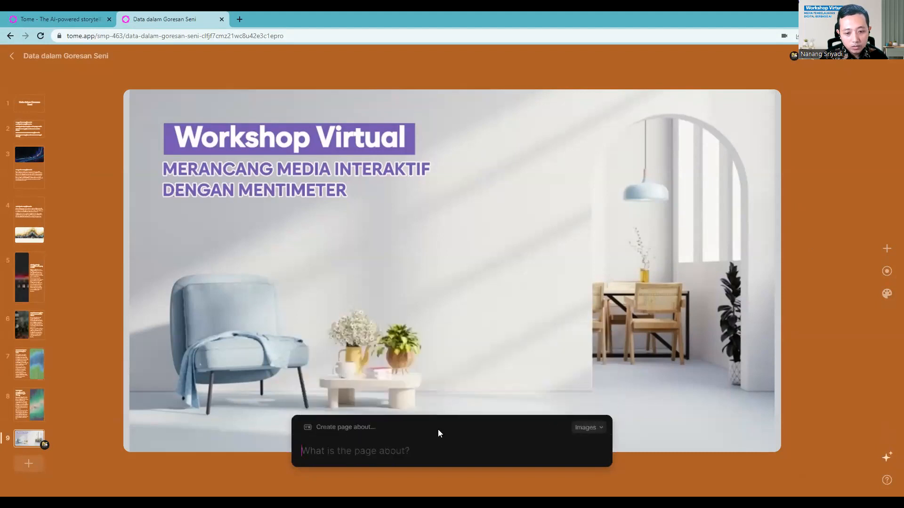
click(601, 432)
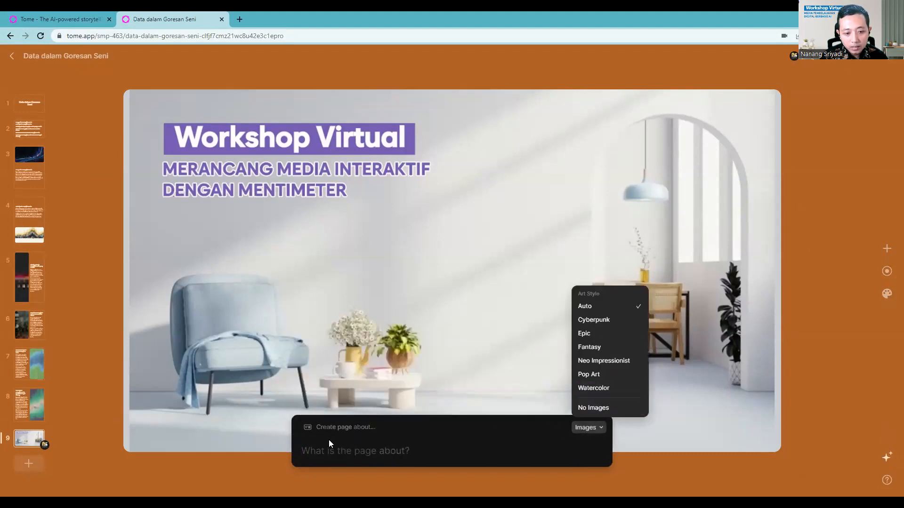
click(371, 456)
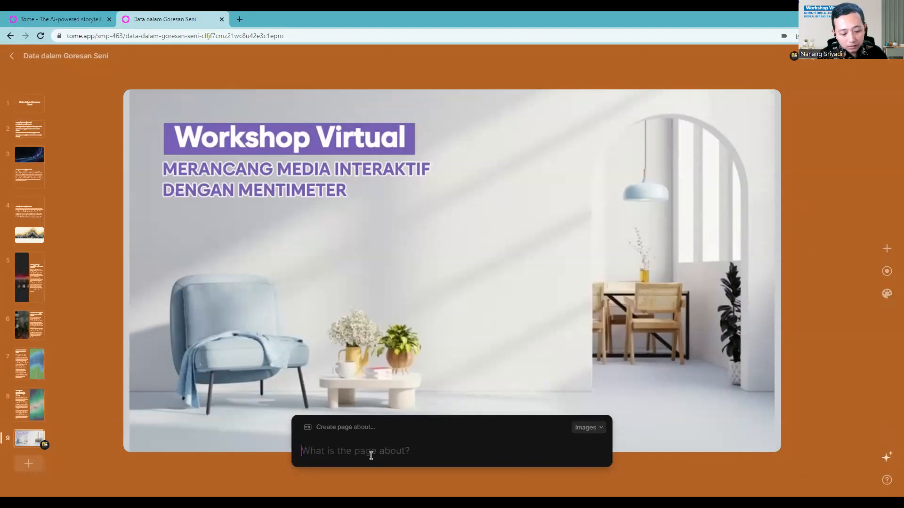
text(data)
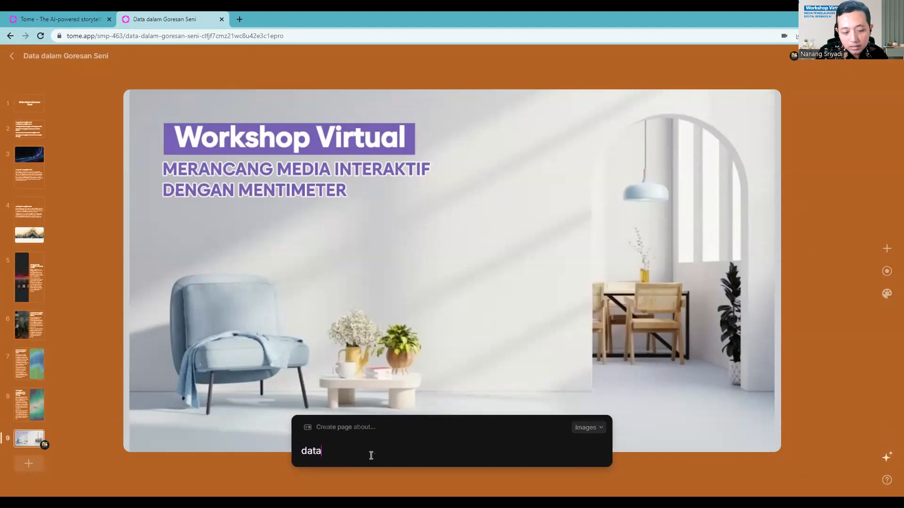
key(Return)
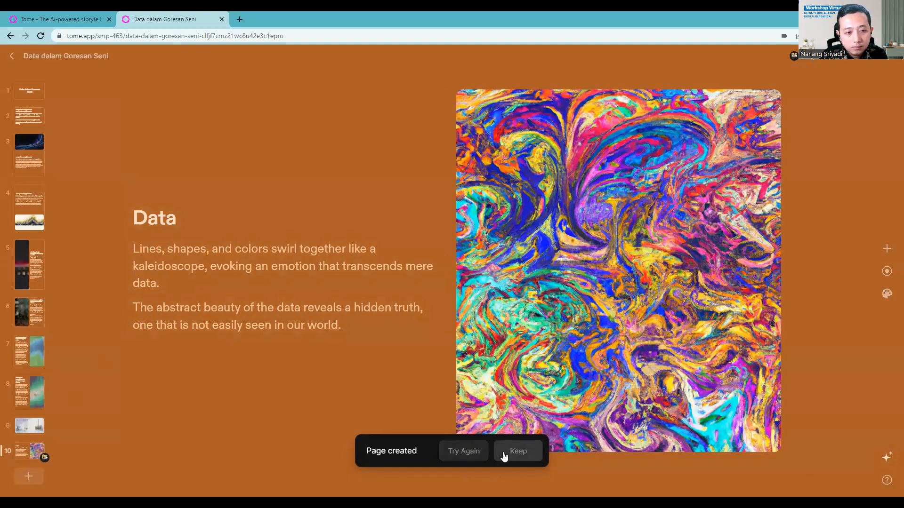
click(30, 427)
click(28, 452)
- Examine the commands offered by the AI assistant for page 9, including tile types, sharing, renaming and narration
click(26, 424)
click(891, 457)
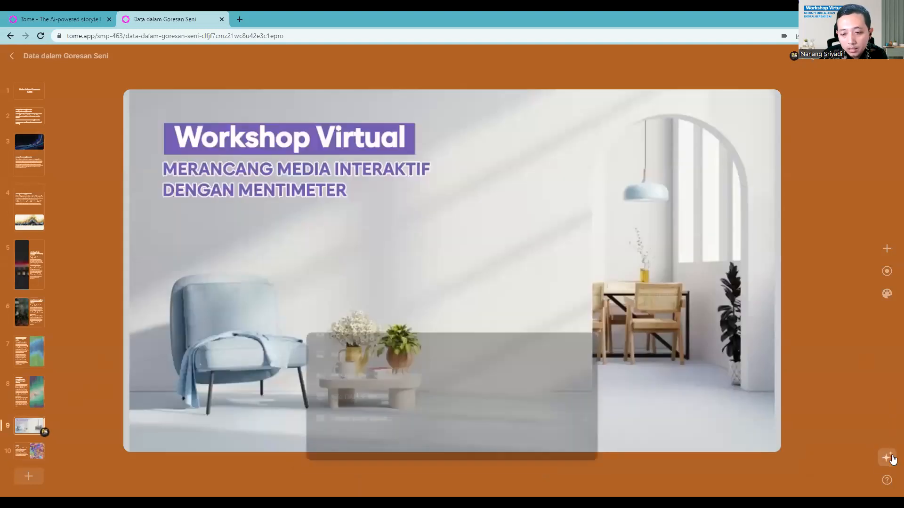
scroll(329, 354, up, 7)
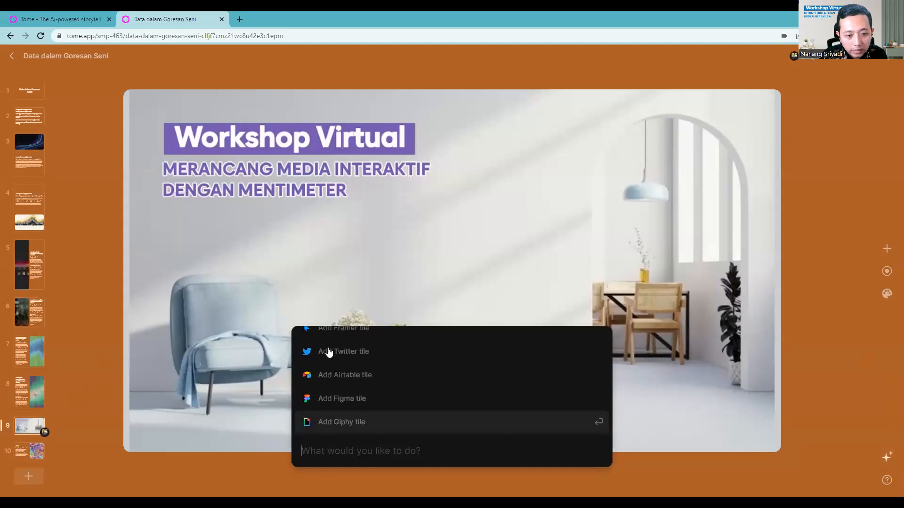
scroll(339, 359, up, 2)
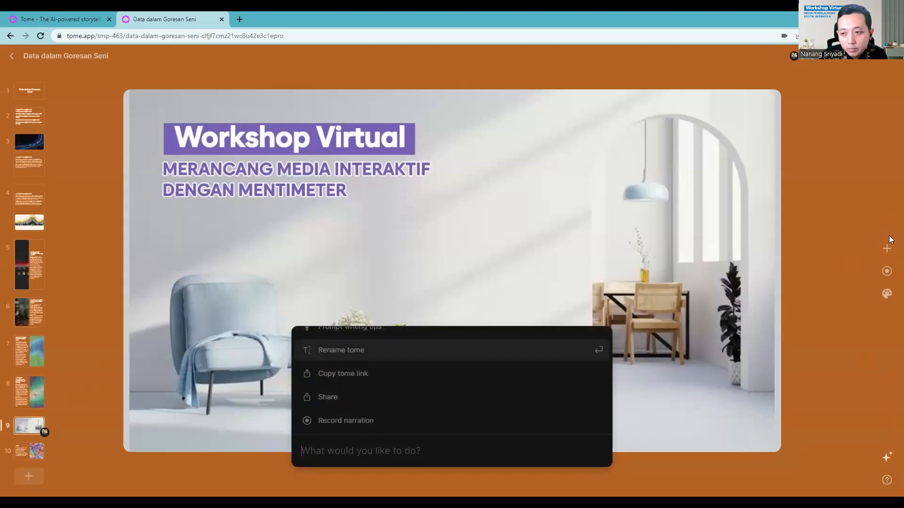
key(Up)
key(Down)
key(Down)
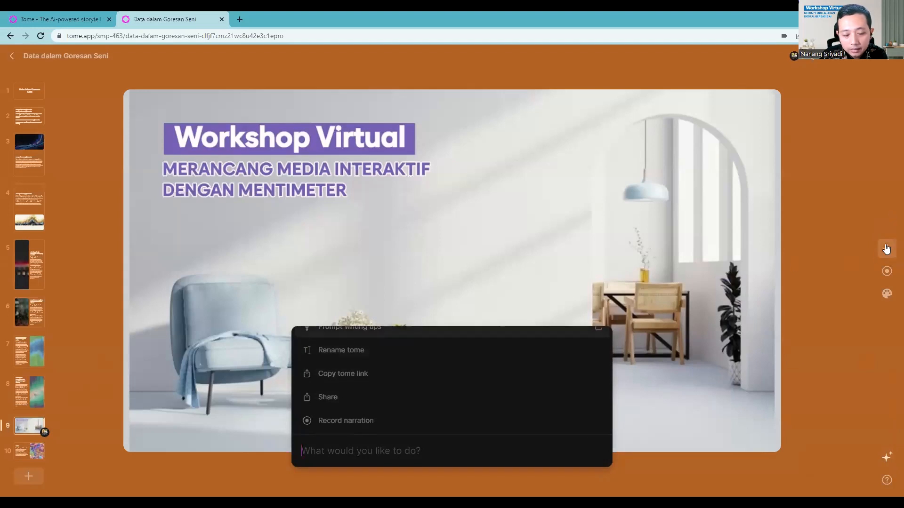
- Review the AI assistant's commands for creating presentations and getting help, and close the assistant
scroll(349, 393, up, 2)
scroll(349, 374, up, 3)
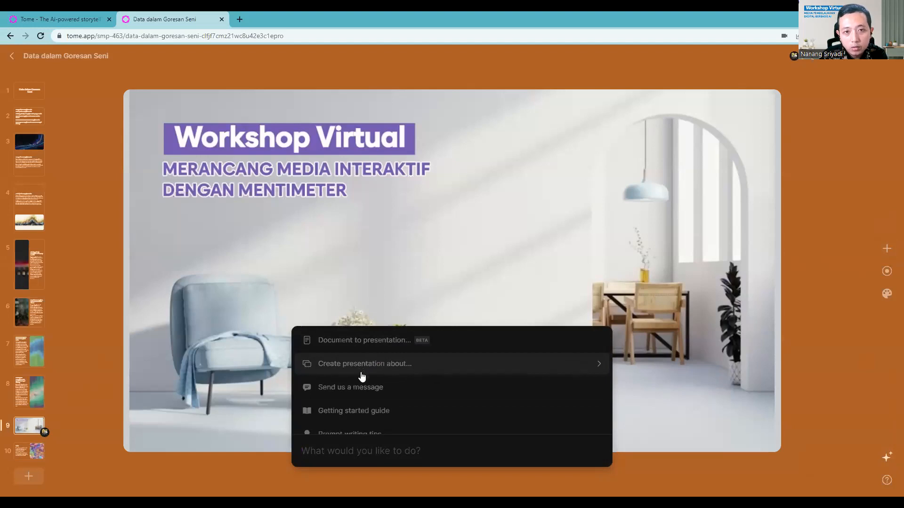
key(Up)
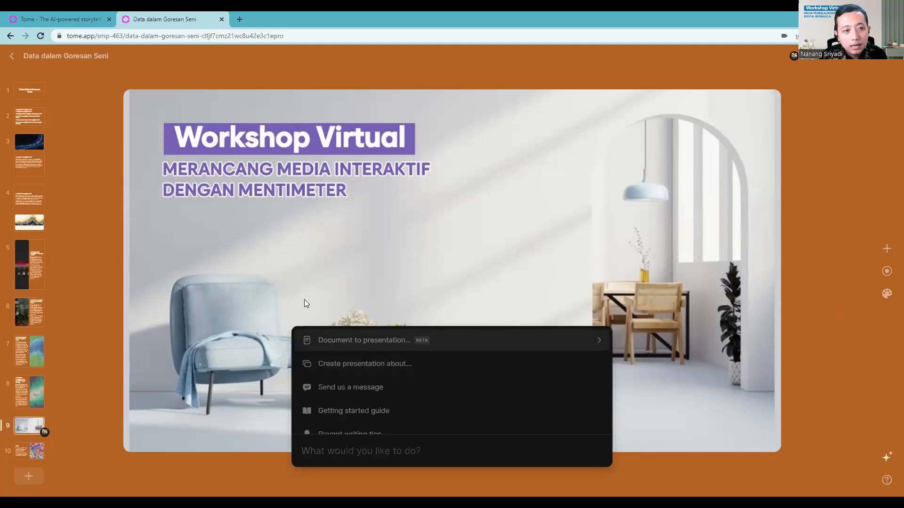
key(Down)
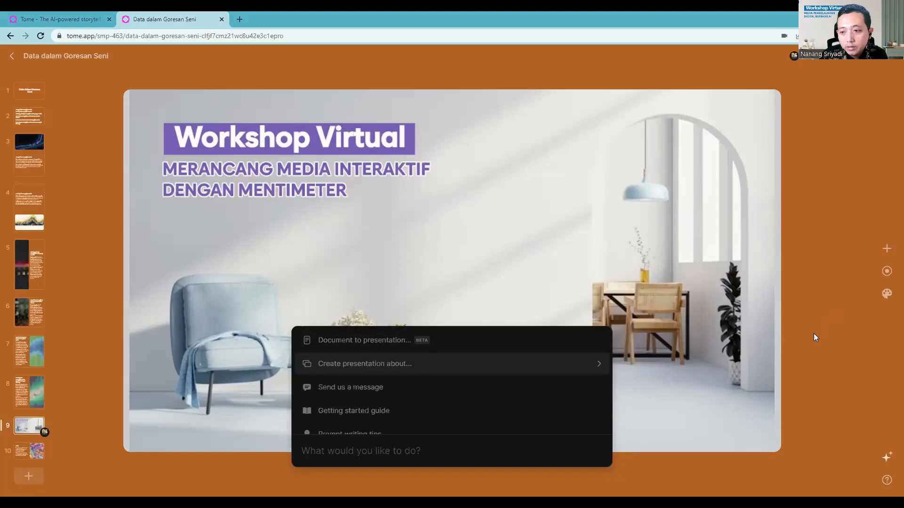
click(813, 334)
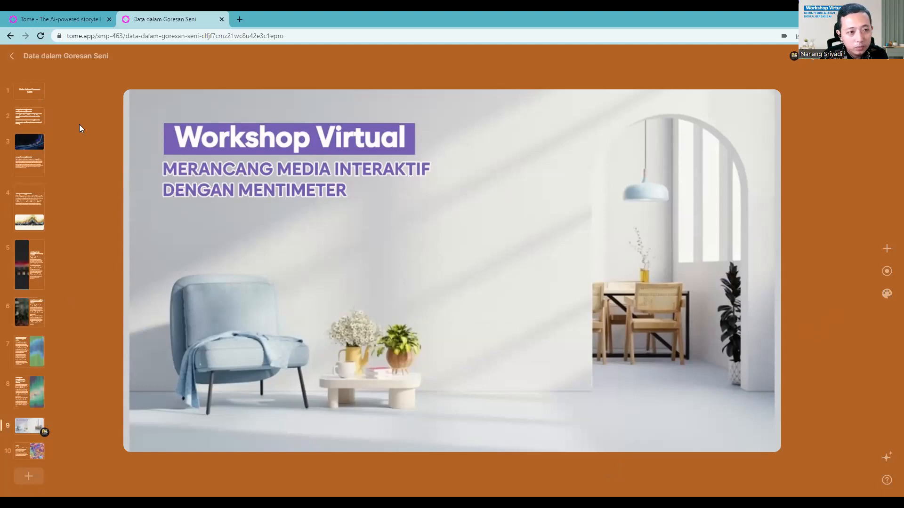
- Check the comments on page 9 and the sharing settings from page 4
click(821, 62)
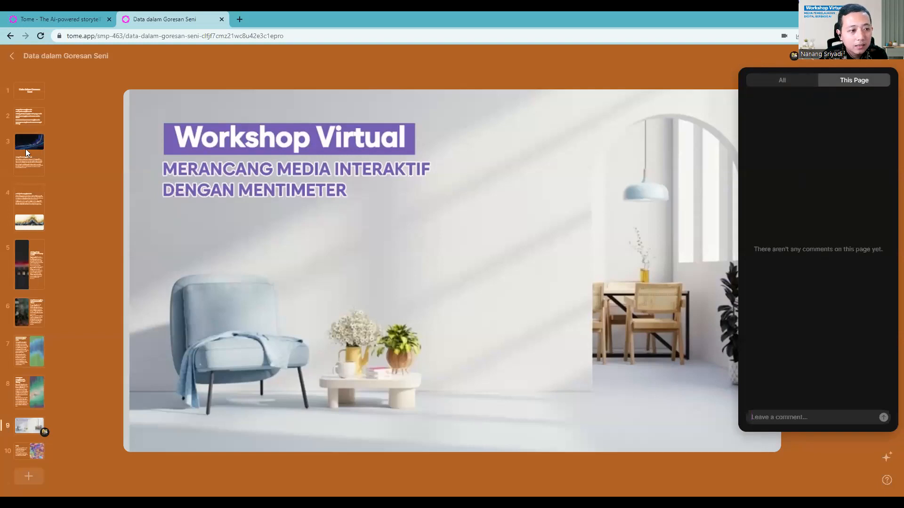
click(31, 223)
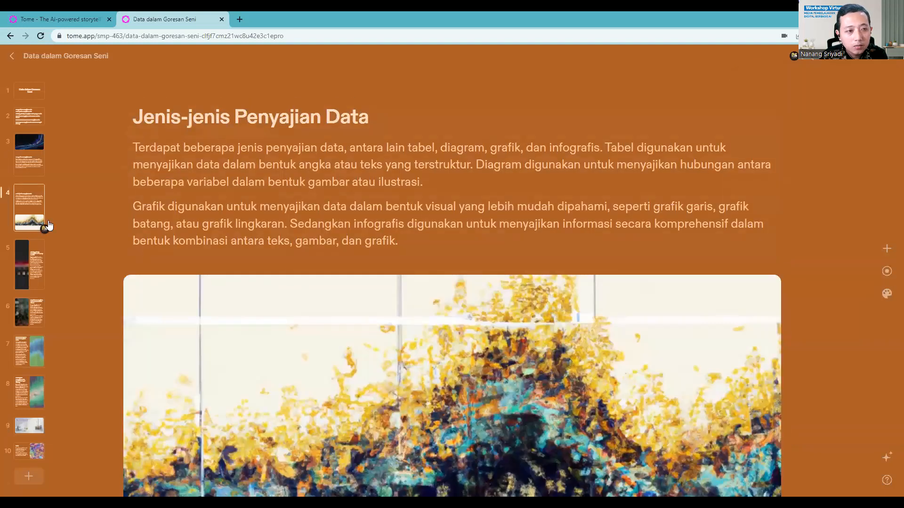
click(839, 63)
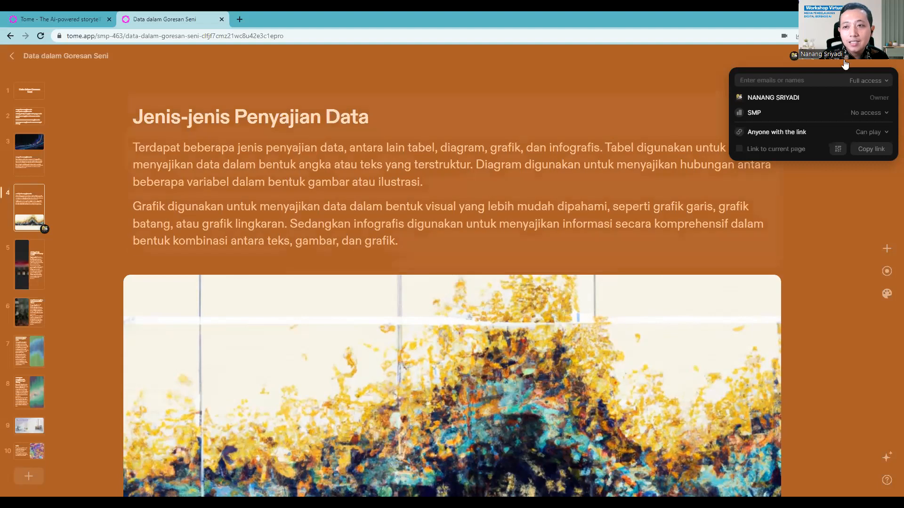
click(843, 210)
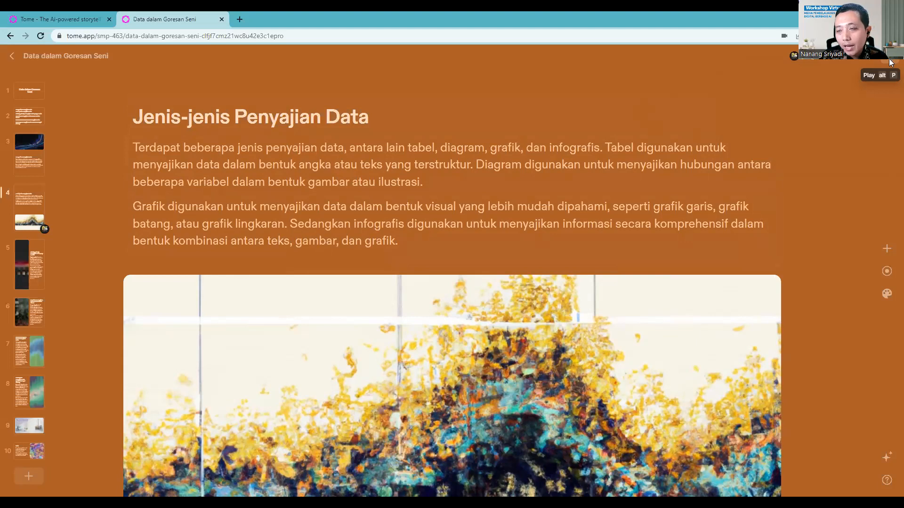
- Play the presentation from page 4, look at the neighbouring pages and go back to the title page
click(890, 60)
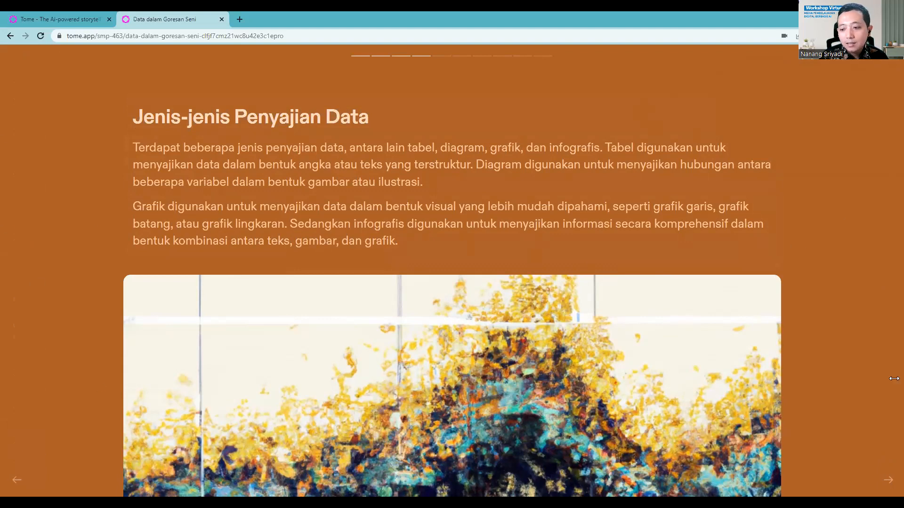
scroll(620, 405, down, 2)
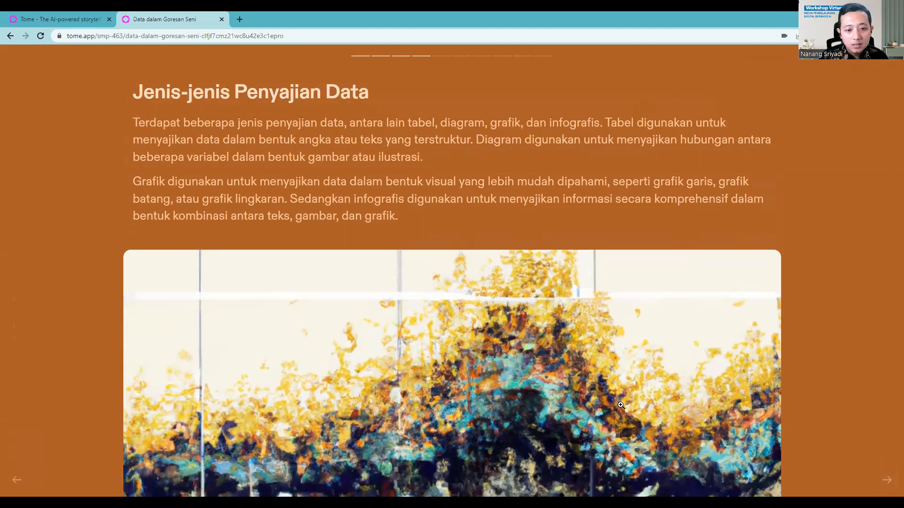
scroll(620, 405, down, 3)
scroll(615, 410, up, 4)
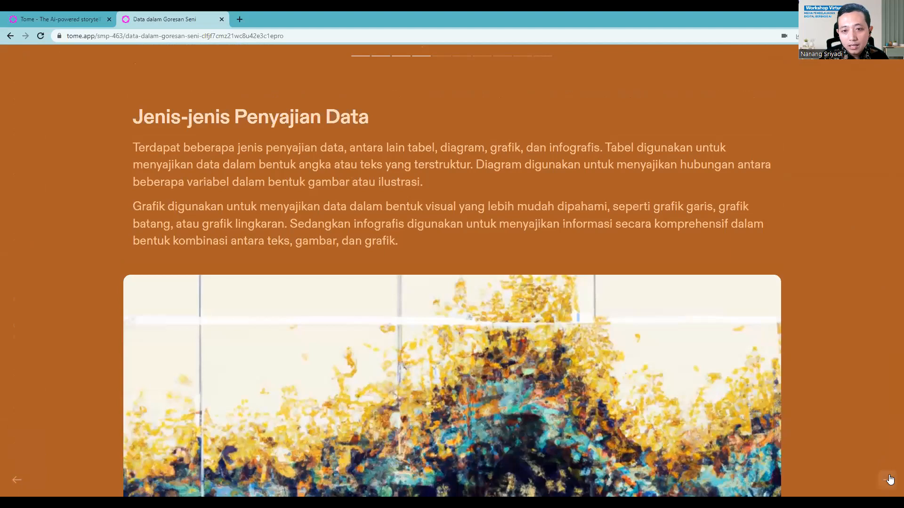
click(889, 480)
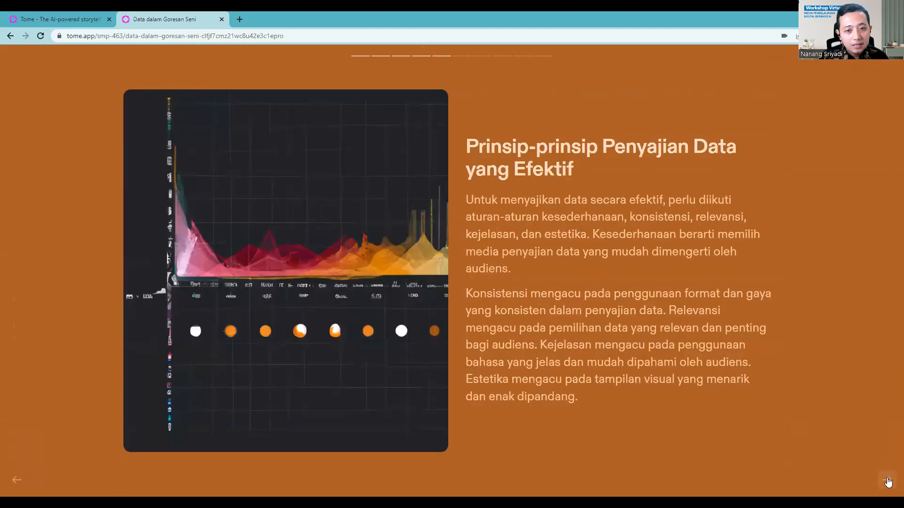
click(888, 482)
click(14, 484)
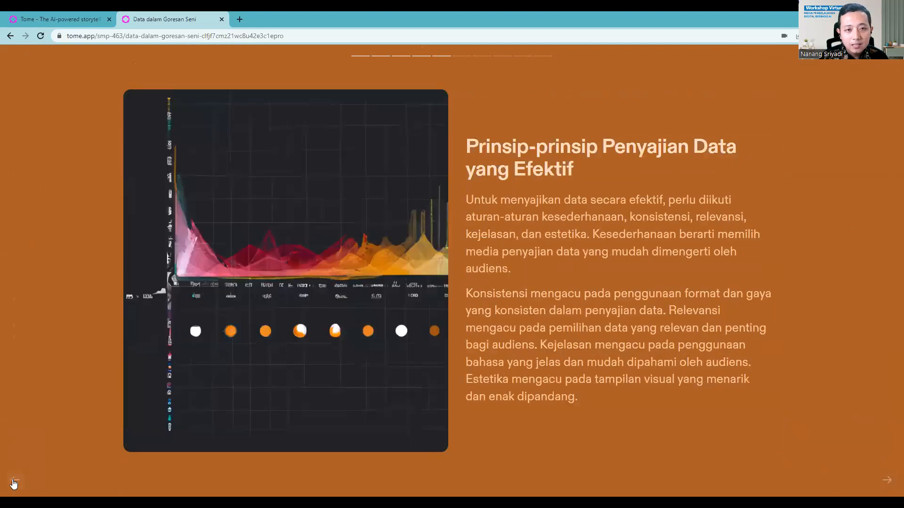
click(14, 484)
click(13, 484)
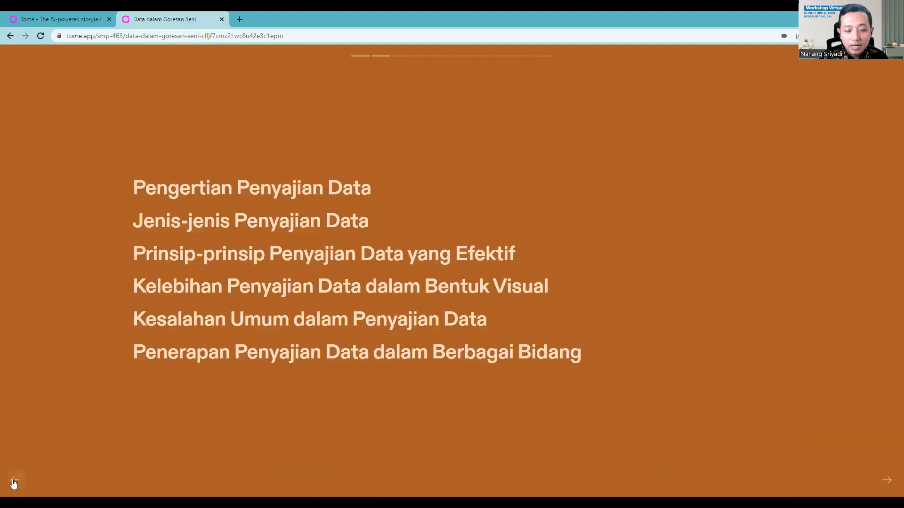
click(14, 482)
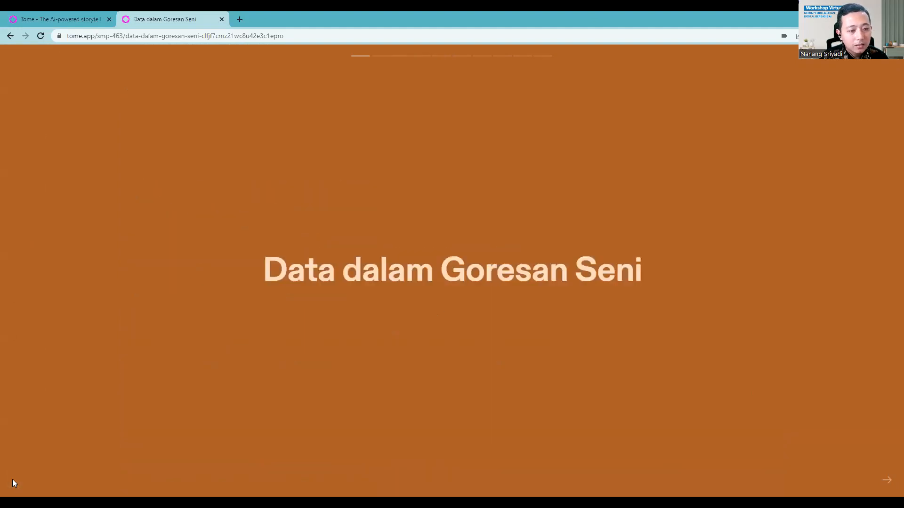
- Page through the playing presentation from the title to the final "Data" page and exit play mode
click(890, 480)
click(890, 479)
click(890, 479)
click(890, 479)
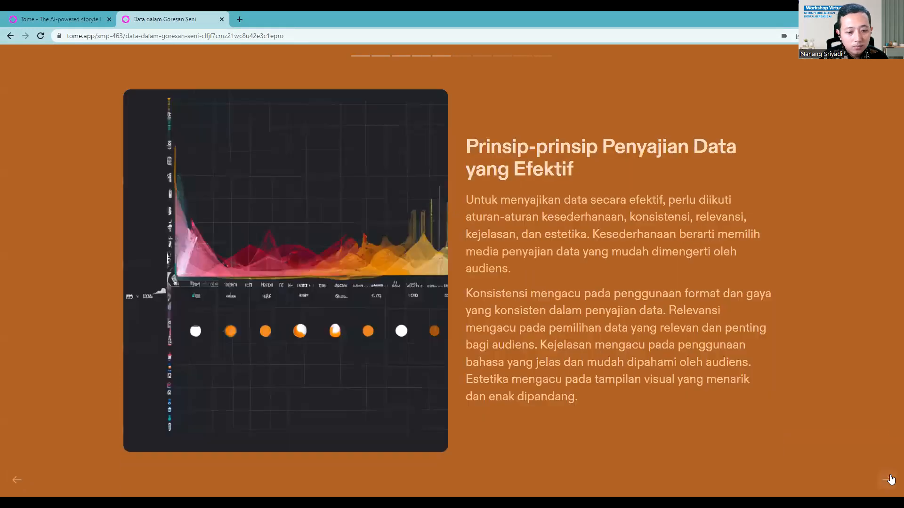
click(889, 479)
click(887, 481)
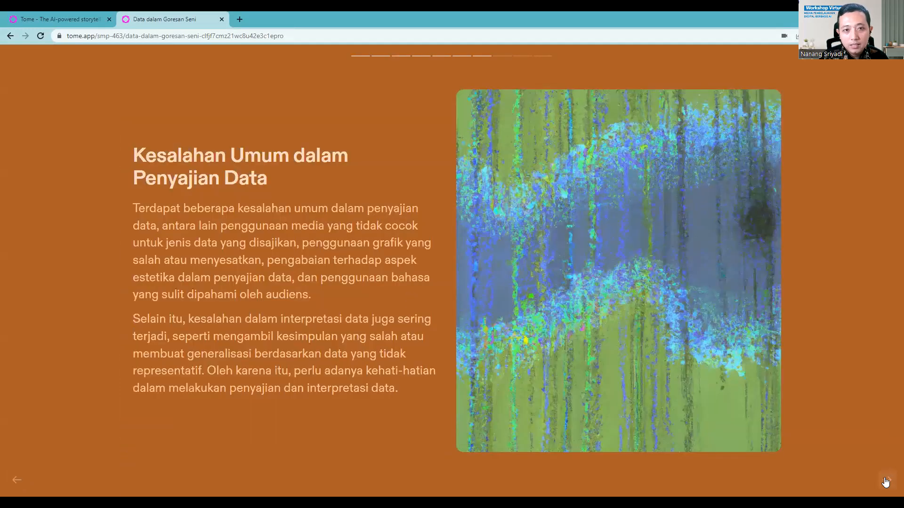
click(885, 481)
click(885, 480)
click(885, 481)
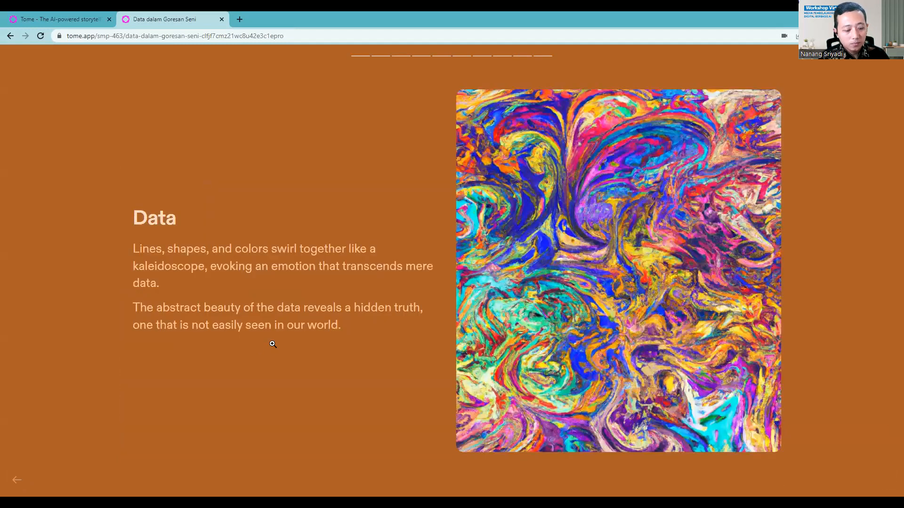
key(Escape)
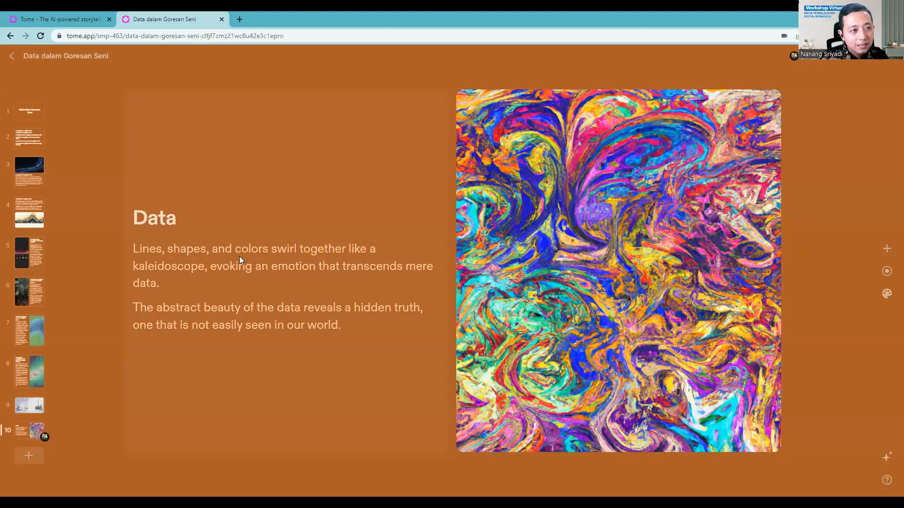
- Share the presentation with anyone with the link as "Can play", copy the link and display its QR code
click(853, 67)
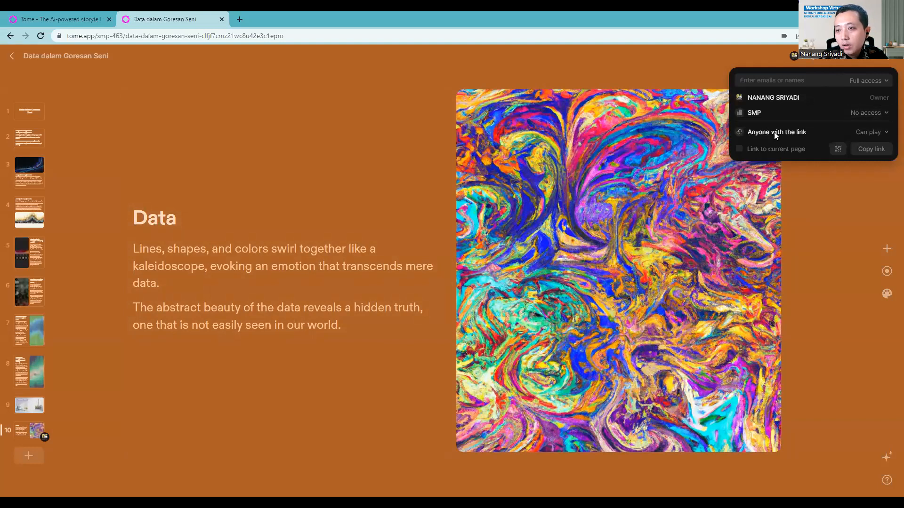
click(881, 134)
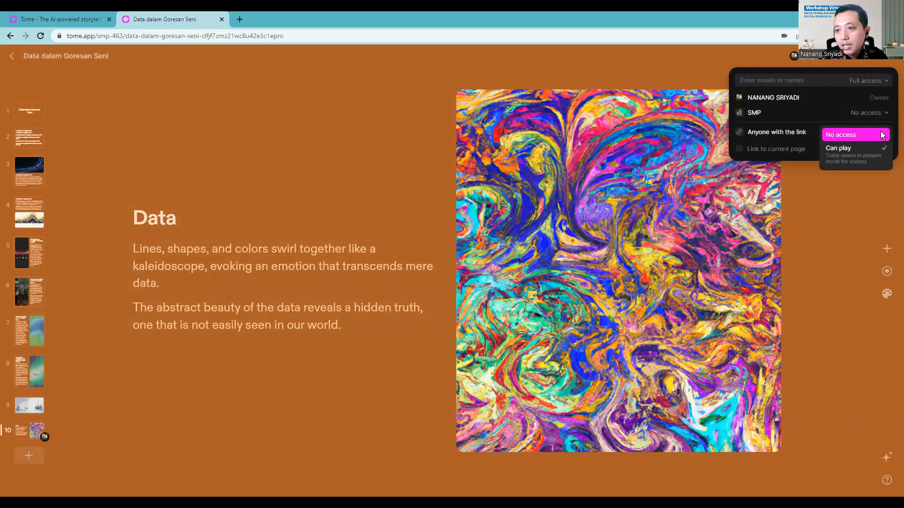
click(857, 157)
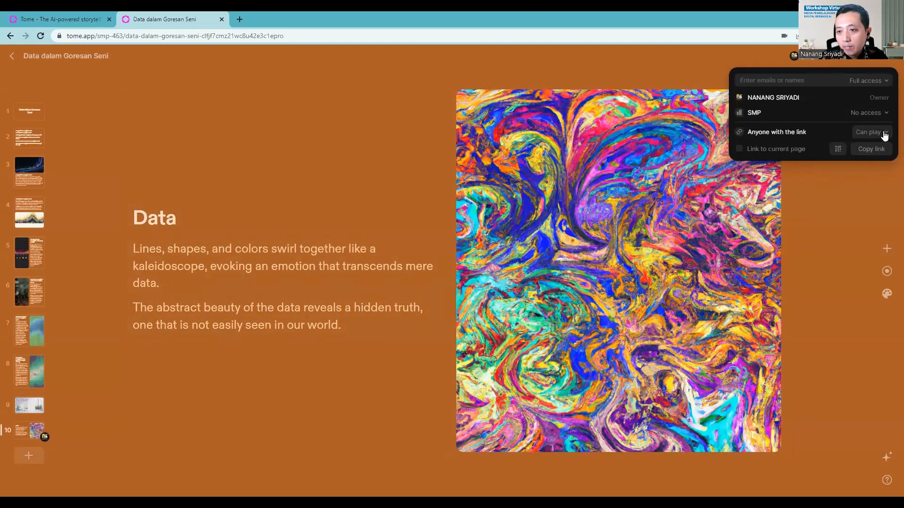
click(873, 149)
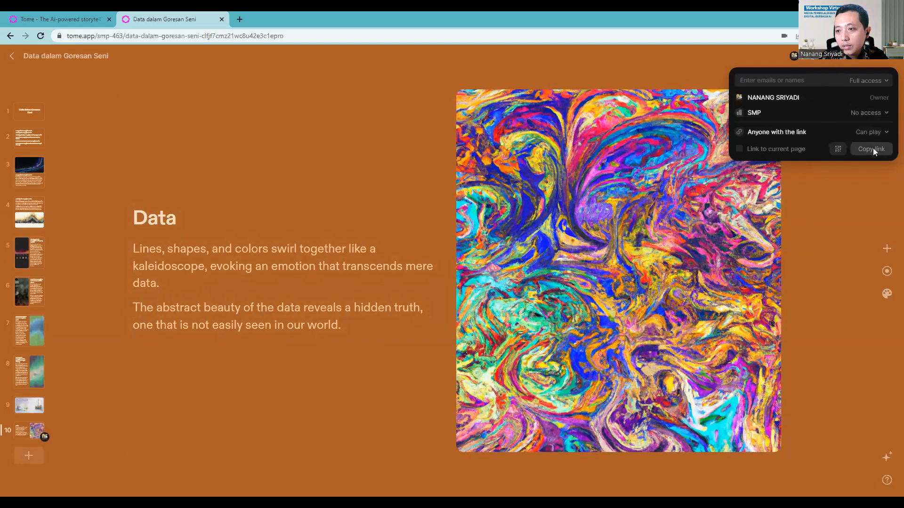
click(837, 148)
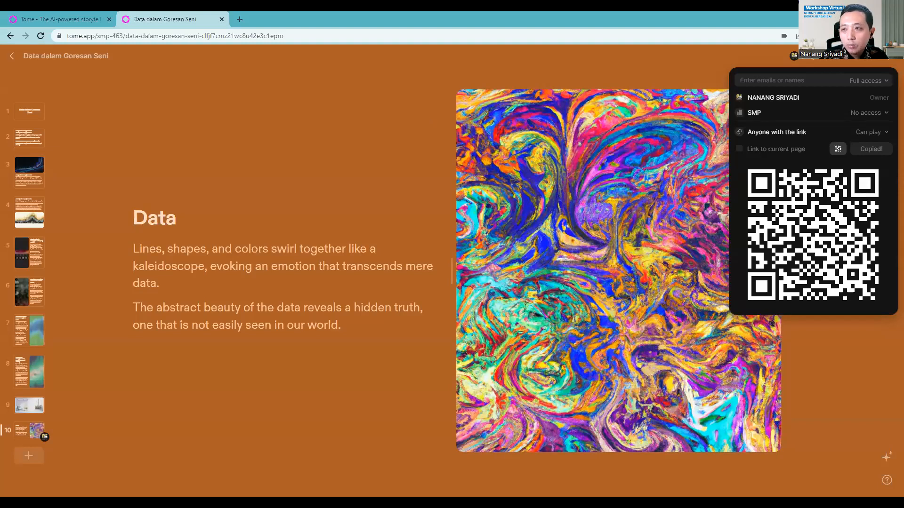
- Test the copied share link in a new browser tab and close that tab
click(240, 19)
key(ctrl+v)
key(Return)
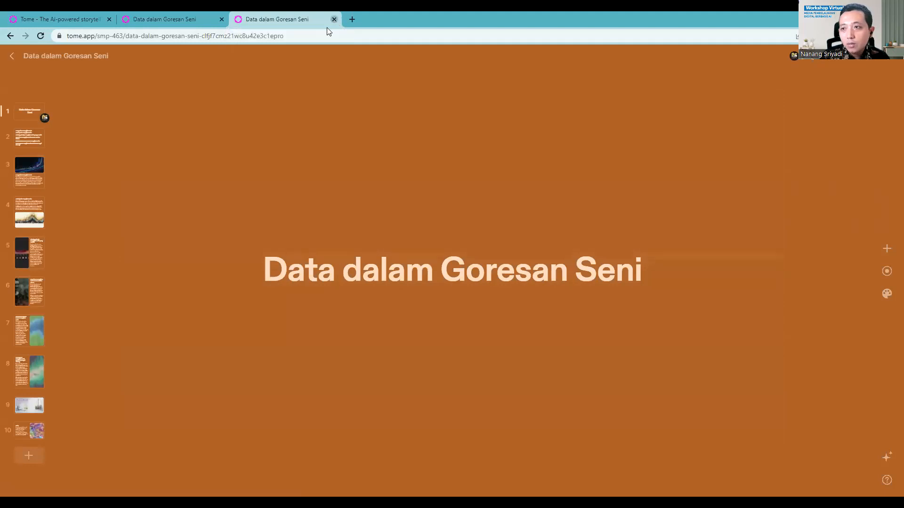
click(334, 19)
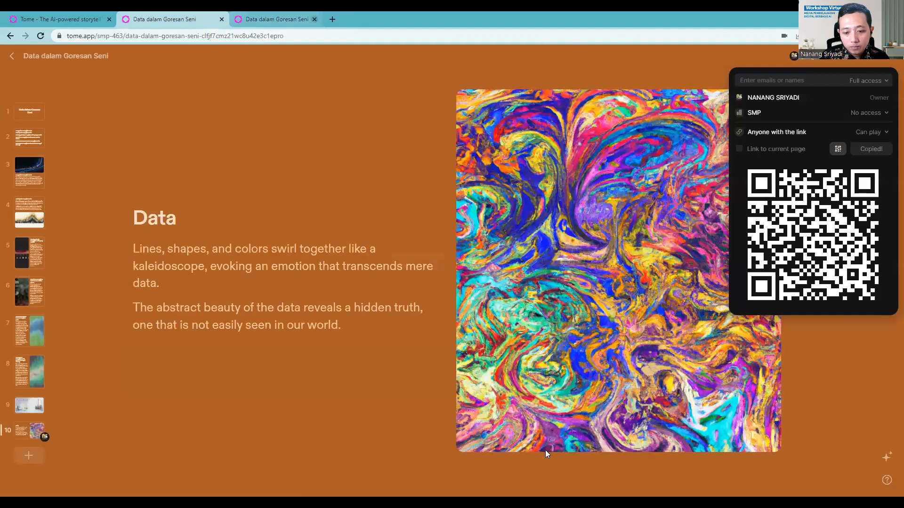
- Open the shared presentation in a separate browser window and page from the title to page 4
key(alt+f)
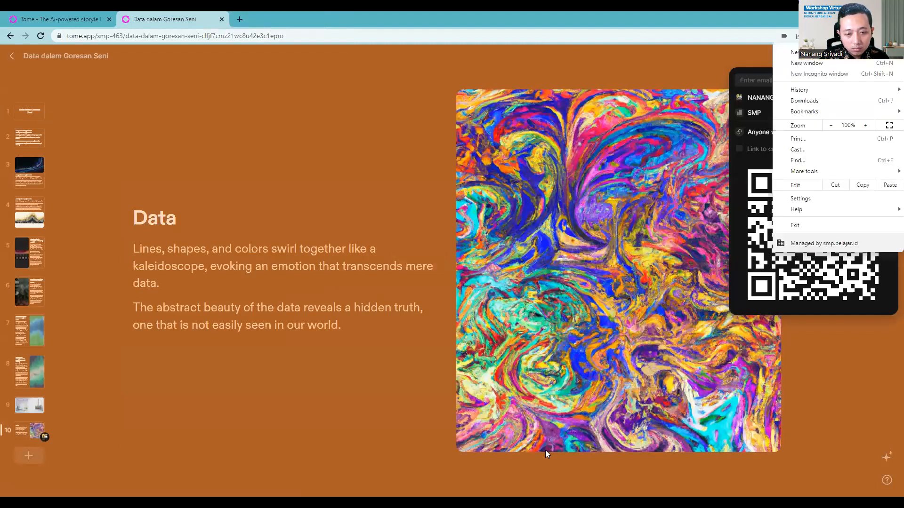
key(Escape)
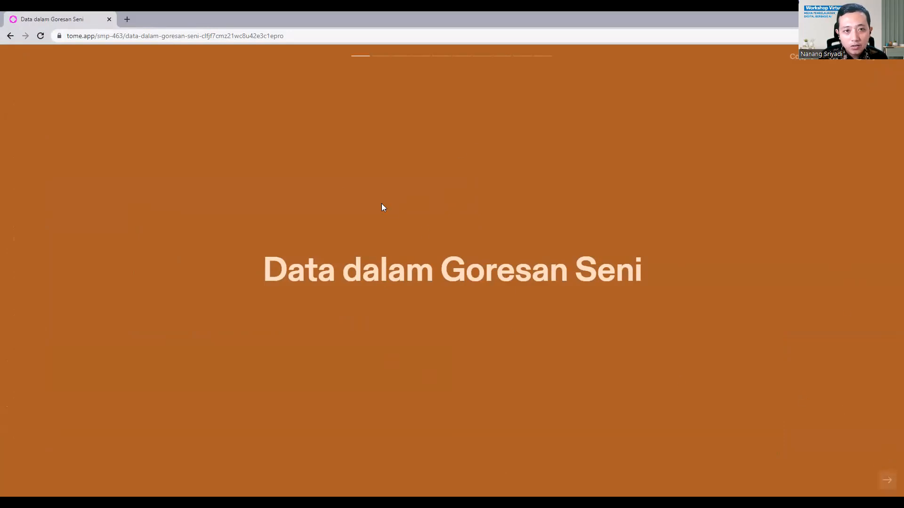
click(887, 482)
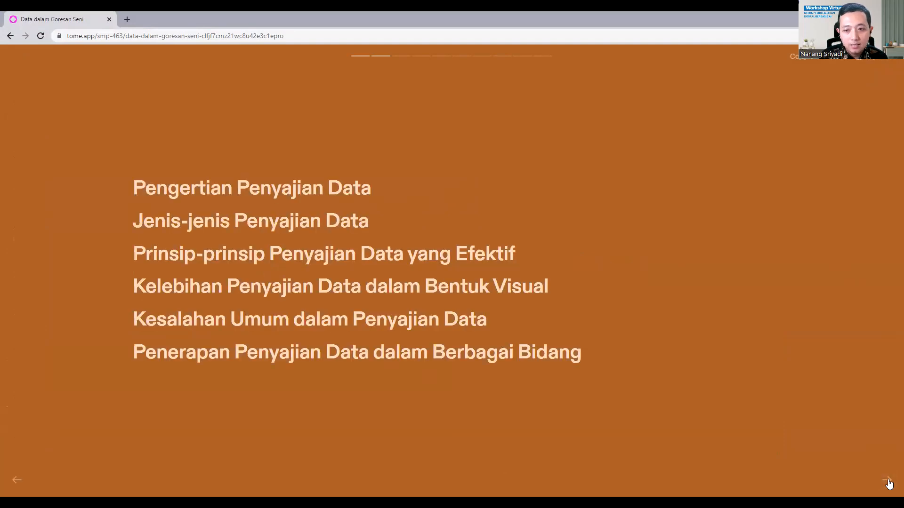
click(886, 481)
scroll(375, 302, down, 4)
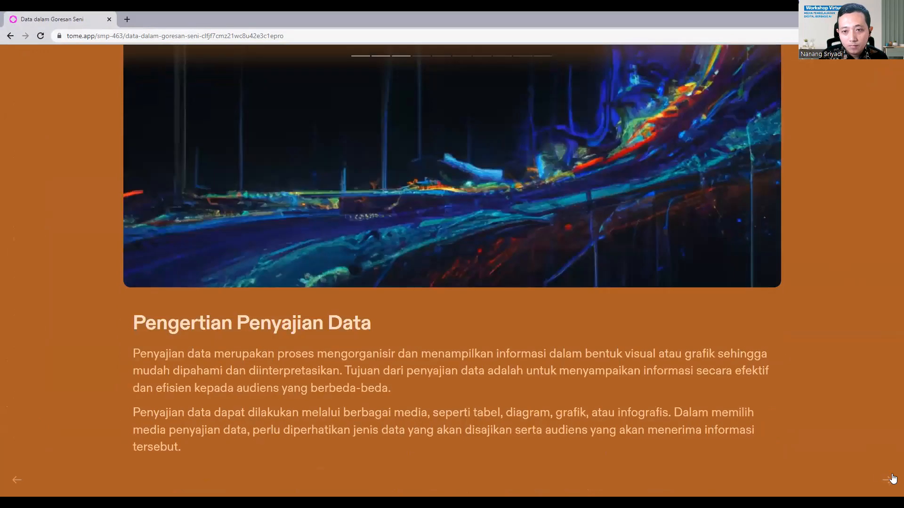
click(891, 479)
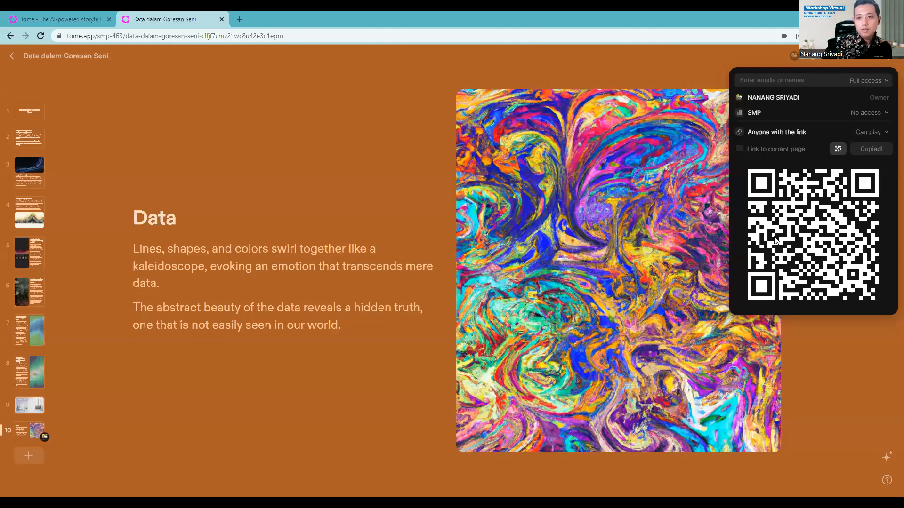
- Examine the presentation's options for duplicating, renaming, adding a logo and deleting
click(869, 58)
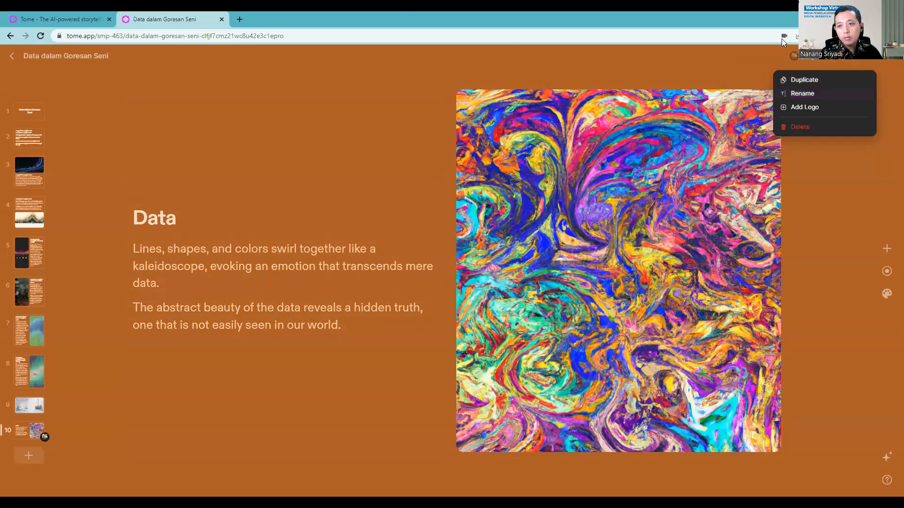
click(804, 106)
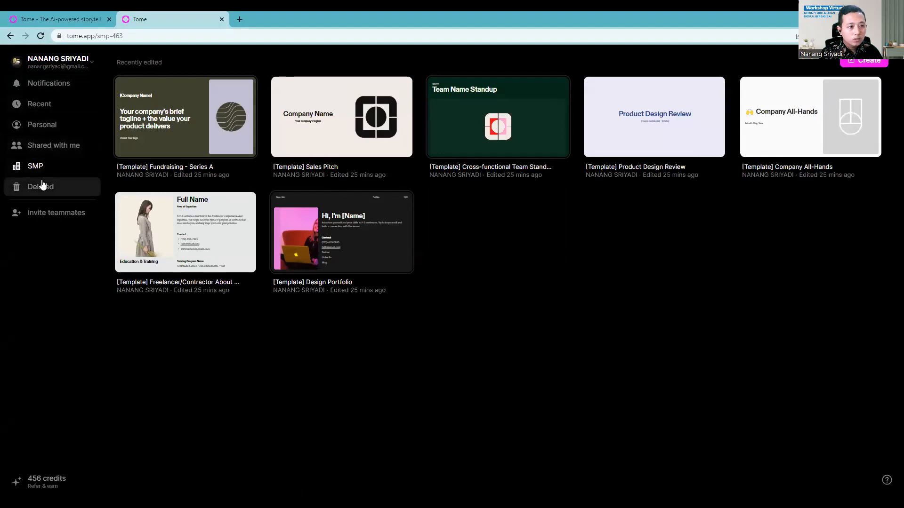
- Find "Data dalam Goresan Seni" among the workspace's recent presentations, review its file options and reopen it
click(55, 124)
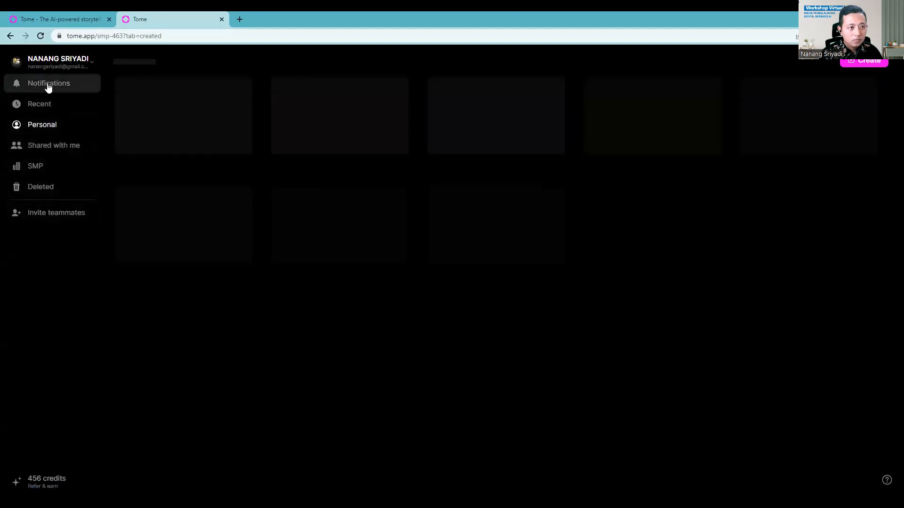
click(46, 108)
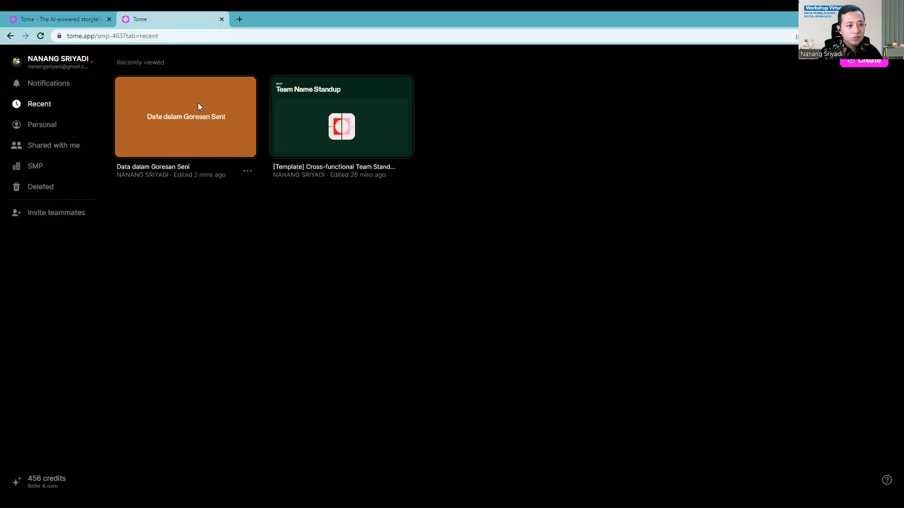
click(247, 171)
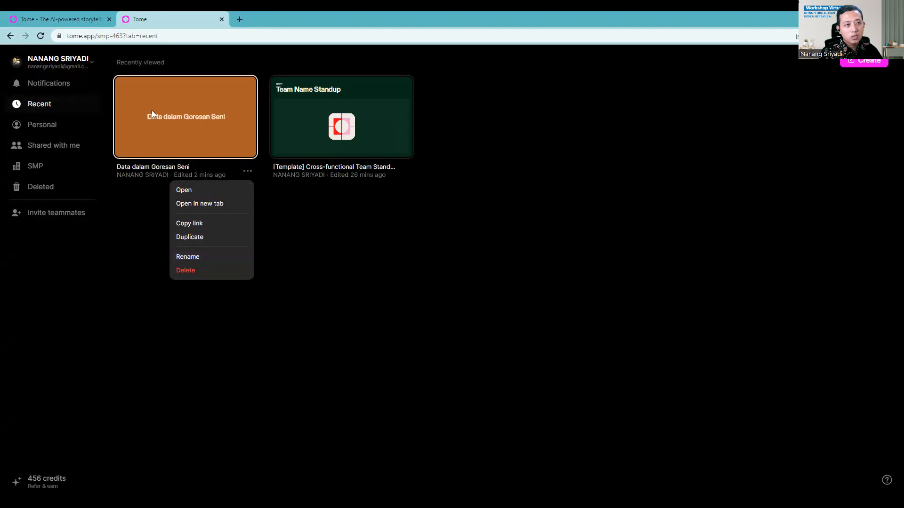
click(171, 111)
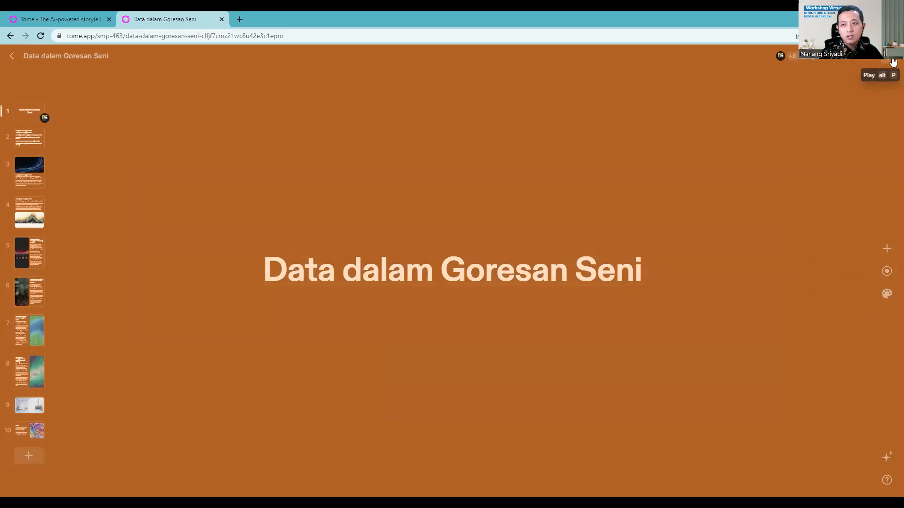
- Show the share link's QR code in the sharing settings and hide it again
click(845, 60)
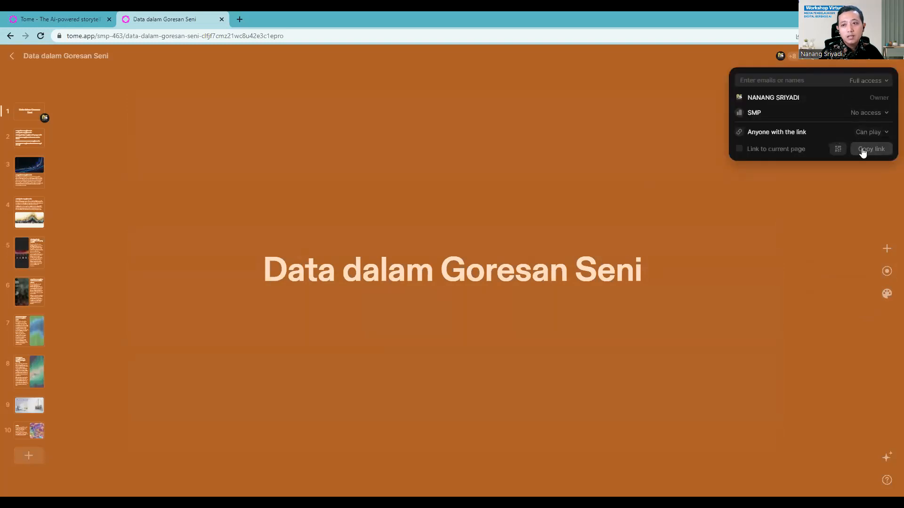
click(838, 150)
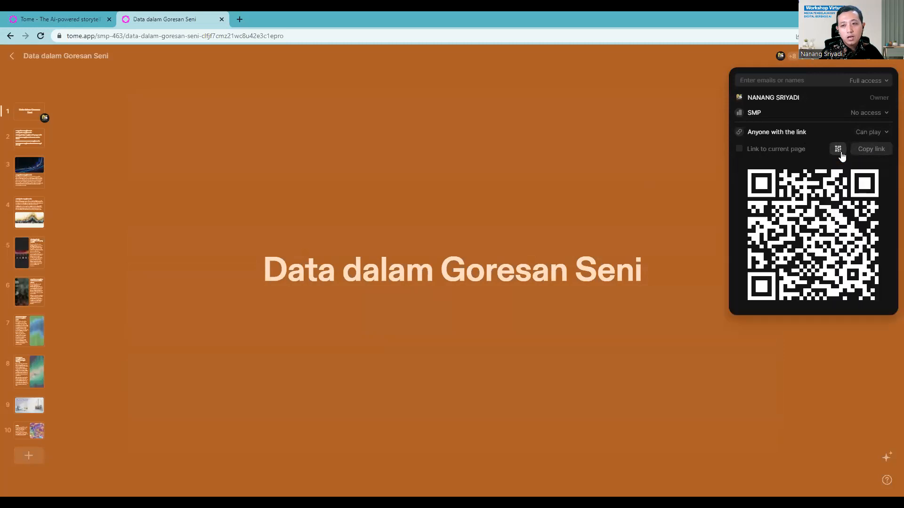
click(838, 150)
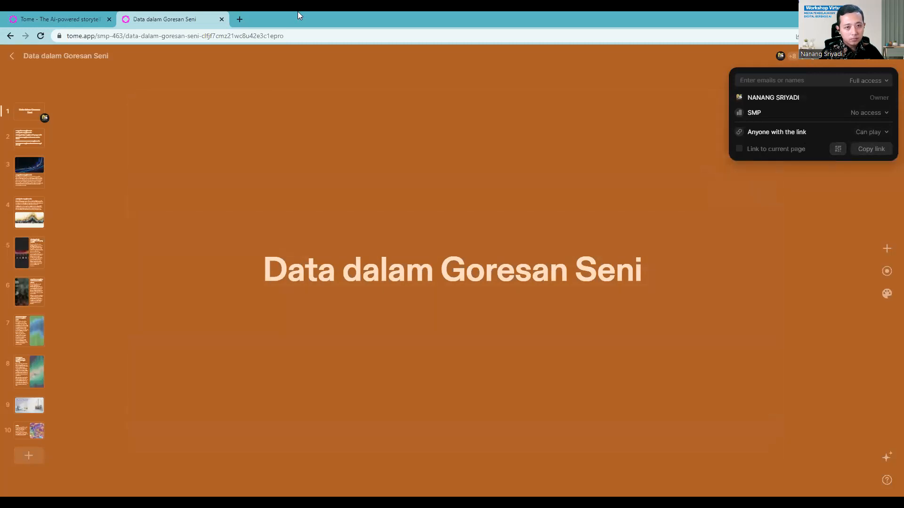